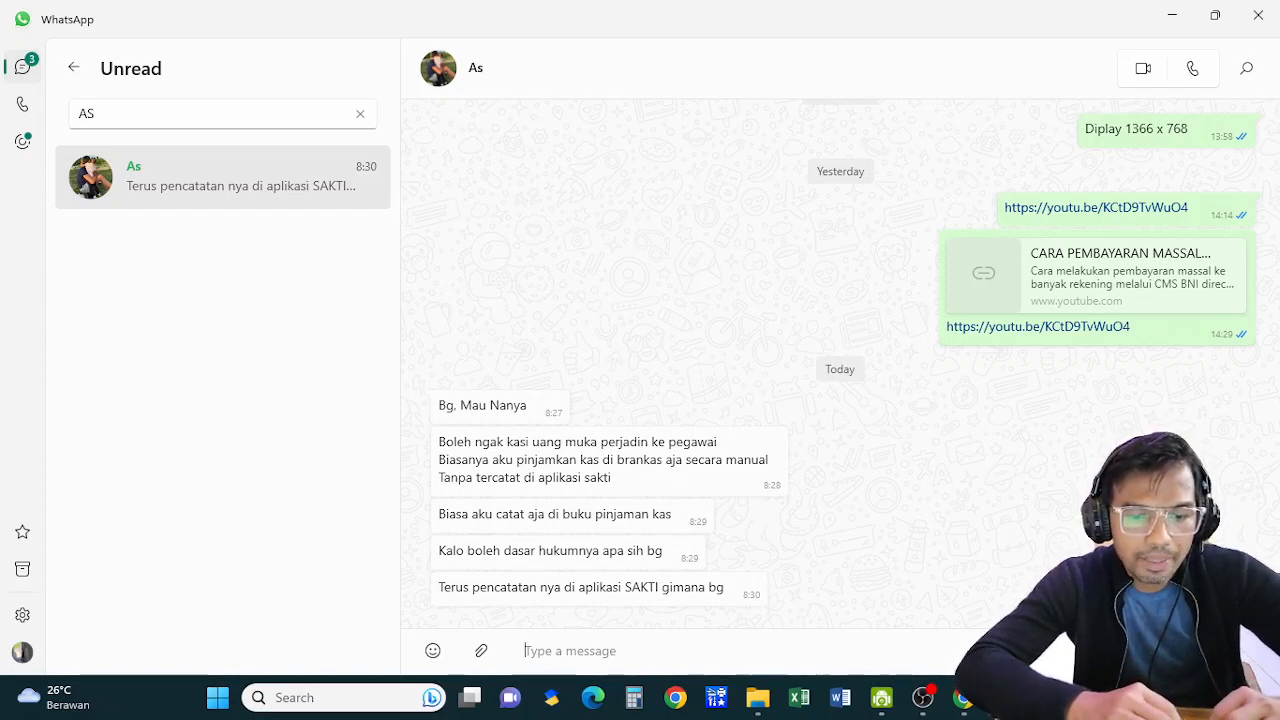
Bring Chrome's SAKTI Unit Teknis window to the front from the taskbar
{"action": "left_click", "coordinate": [963, 700]}
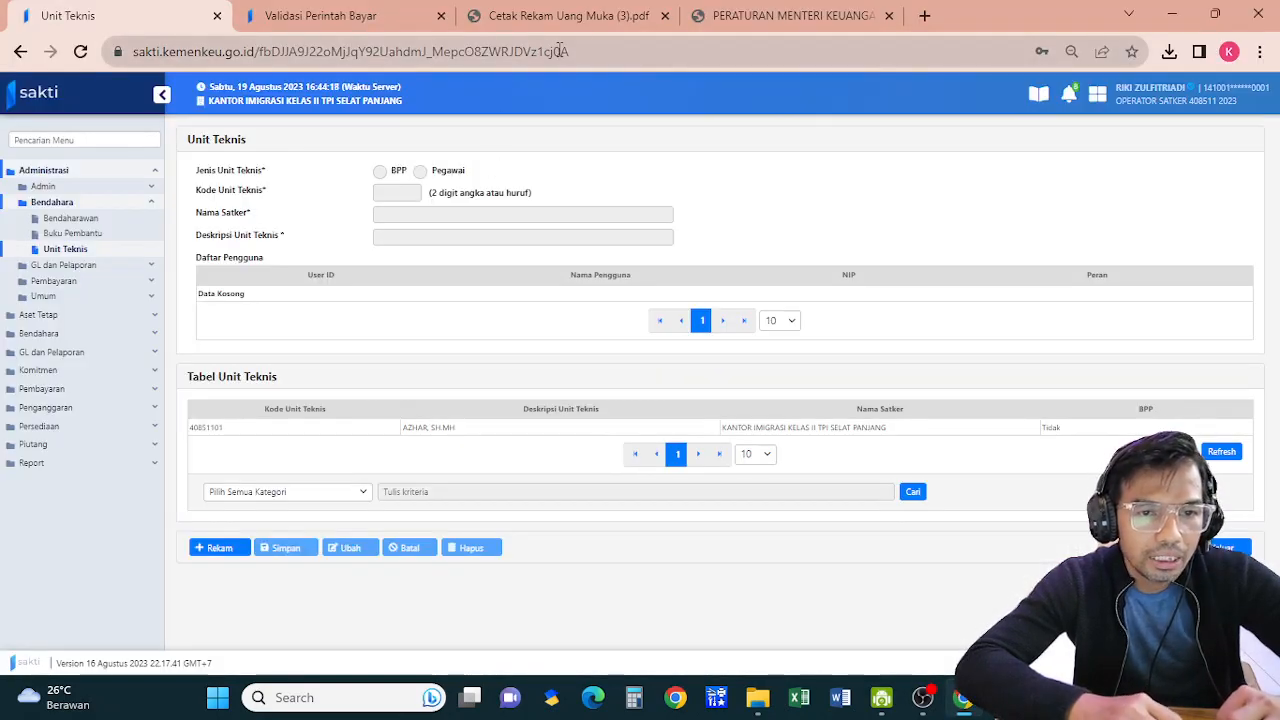
{"action": "left_click", "coordinate": [735, 18]}
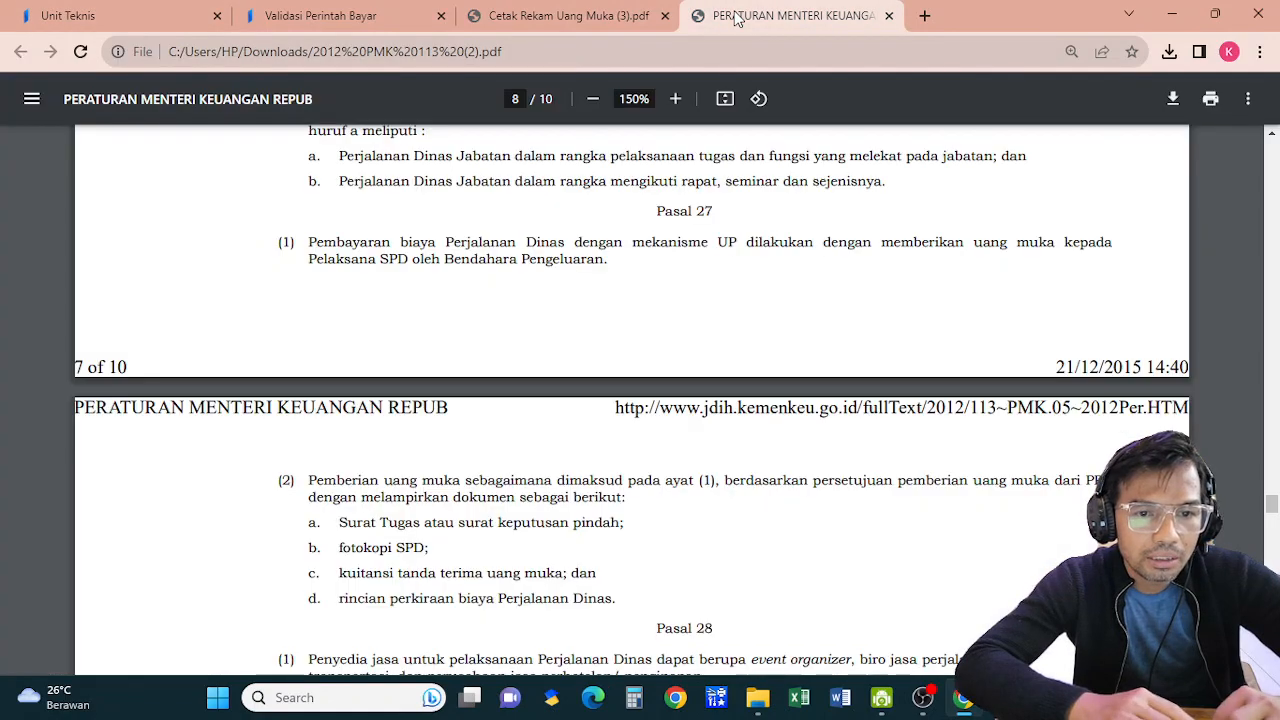
{"action": "left_click_drag", "start_coordinate": [1272, 510], "coordinate": [1271, 148]}
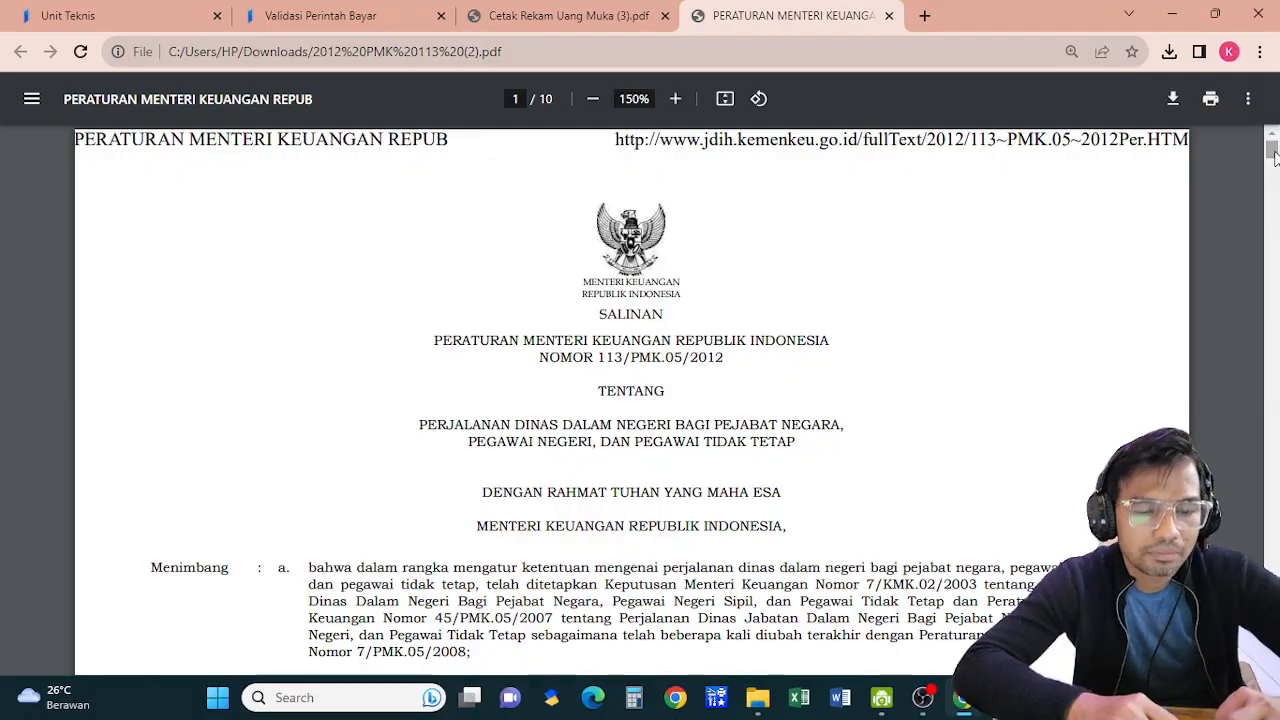
{"action": "left_click_drag", "start_coordinate": [1272, 150], "coordinate": [1274, 505]}
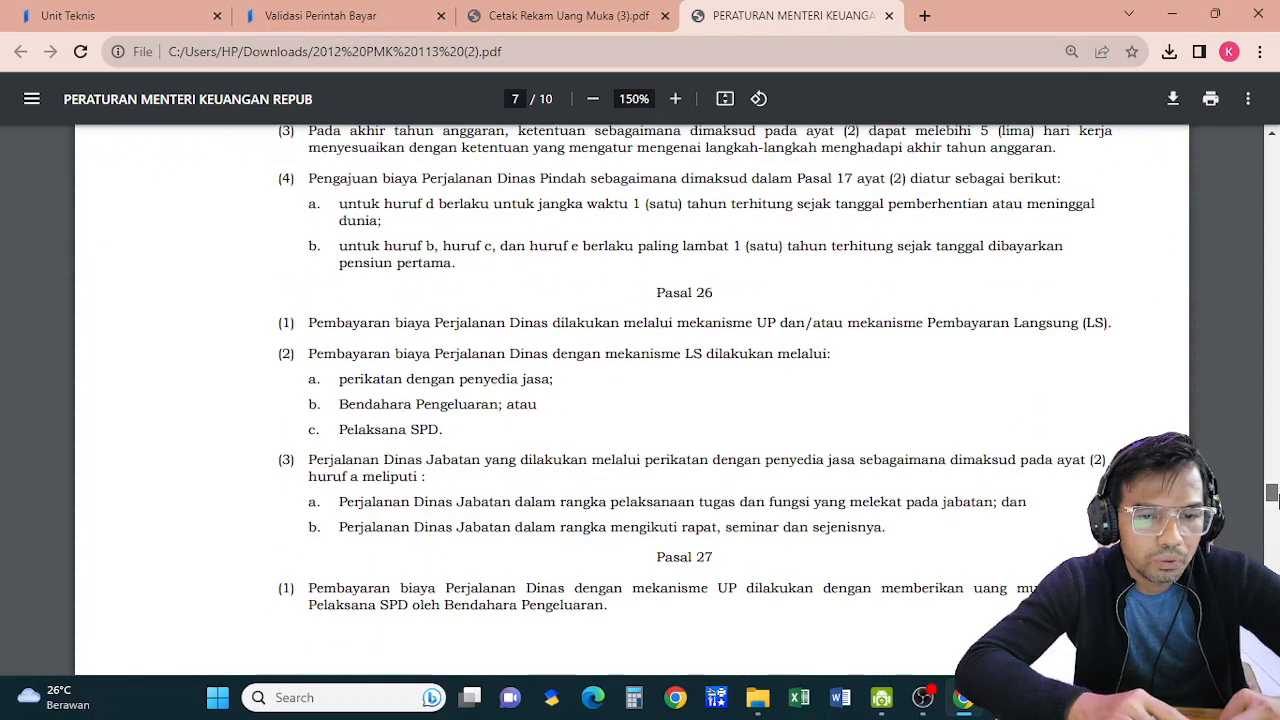
{"action": "left_click_drag", "start_coordinate": [1274, 497], "coordinate": [1274, 505]}
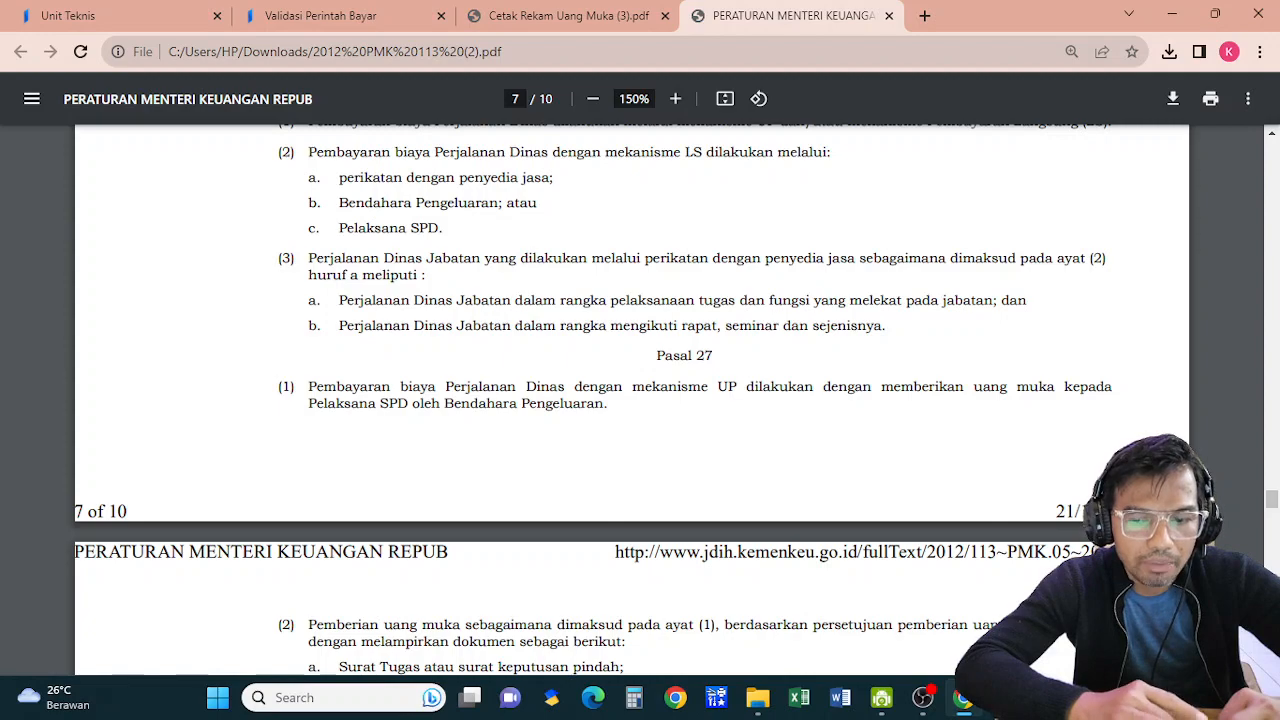
{"action": "scroll", "coordinate": [640, 400], "scroll_direction": "down", "scroll_amount": 1}
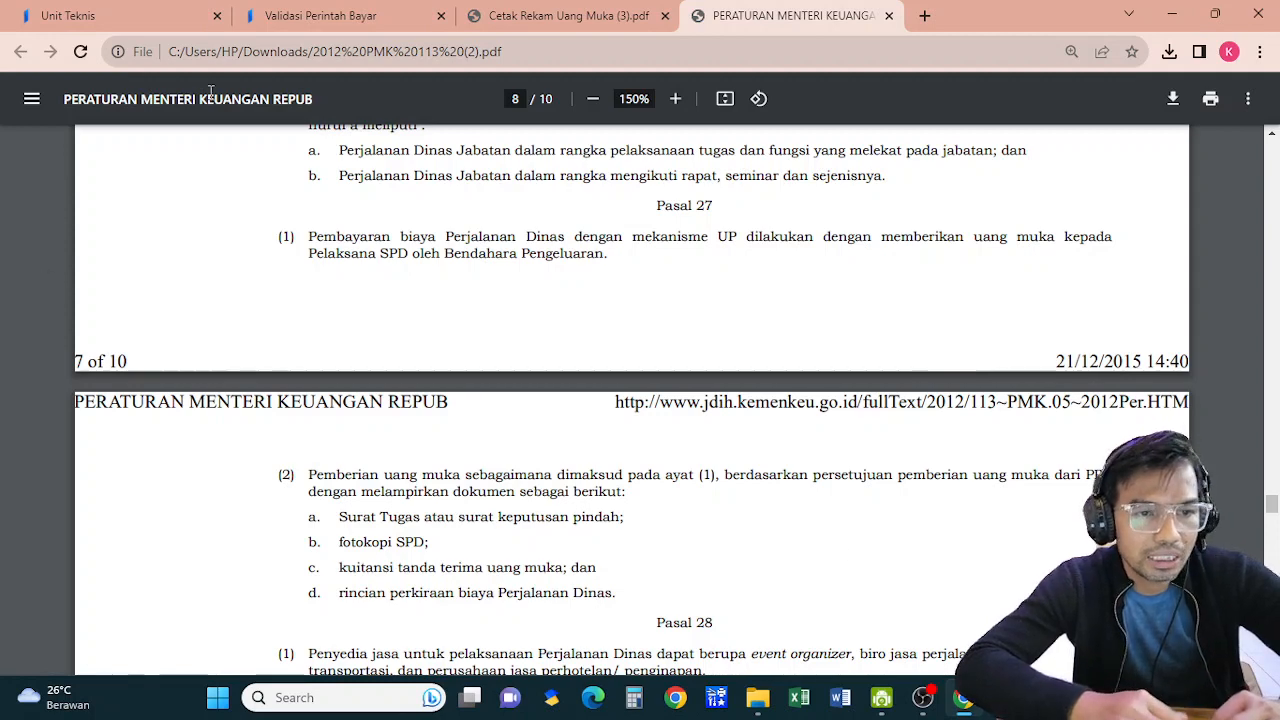
{"action": "left_click", "coordinate": [138, 20]}
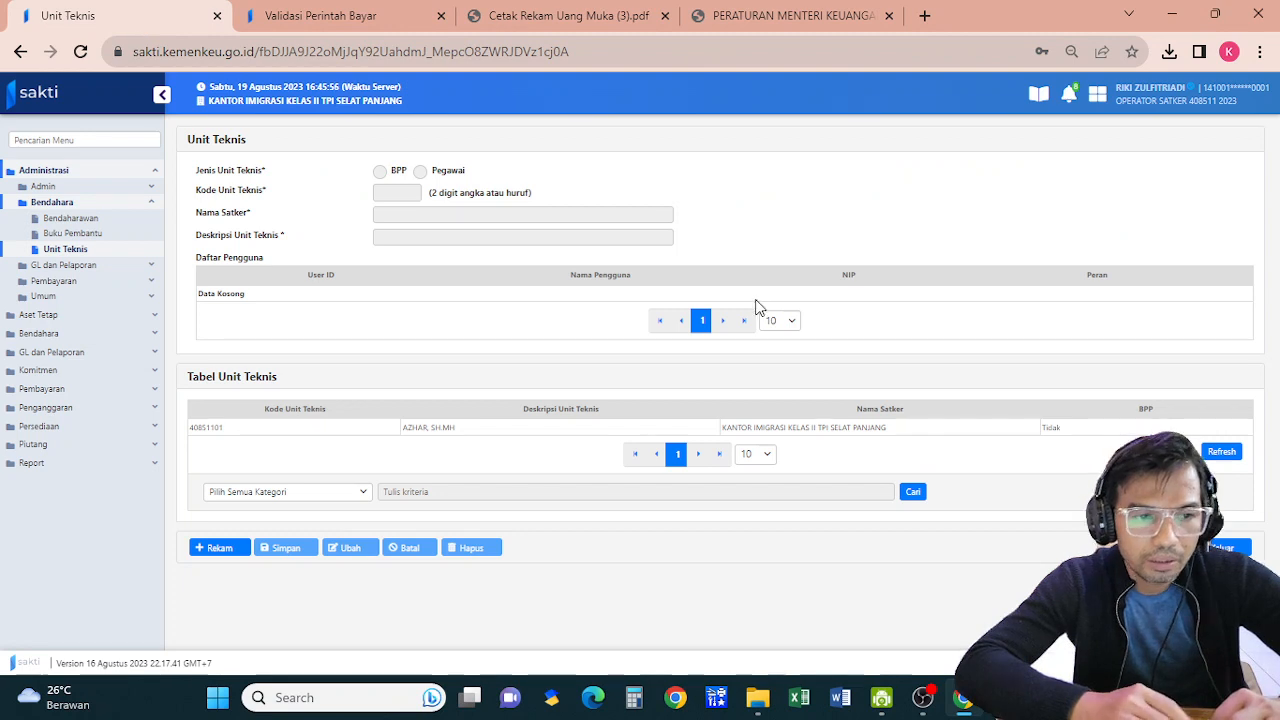
Log out of SAKTI from the account menu
{"action": "left_click", "coordinate": [1190, 110]}
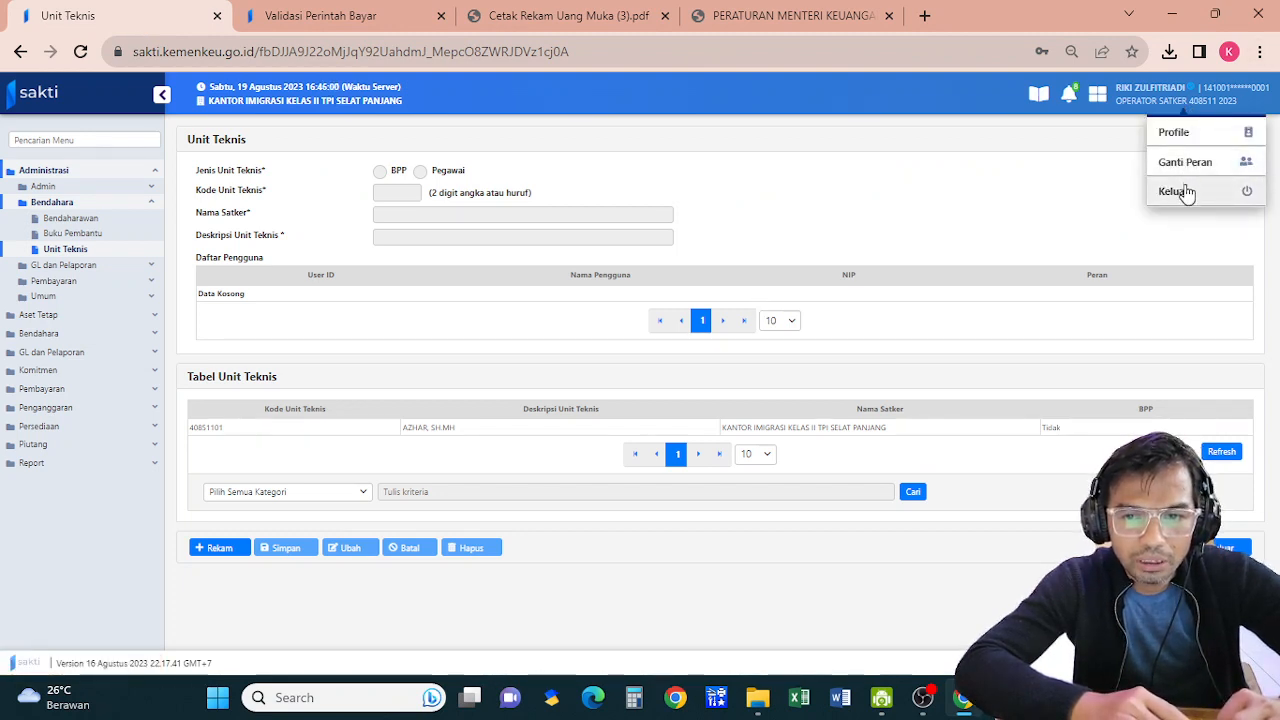
{"action": "left_click", "coordinate": [1180, 191]}
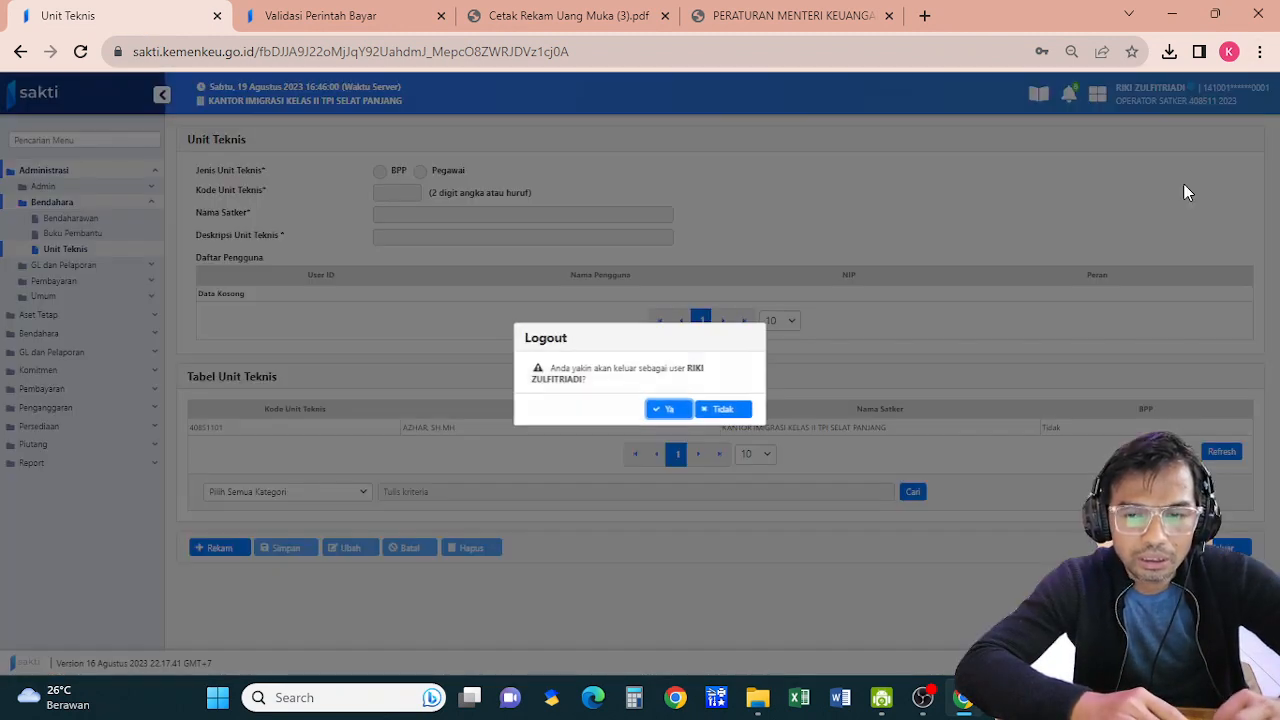
{"action": "left_click", "coordinate": [668, 410]}
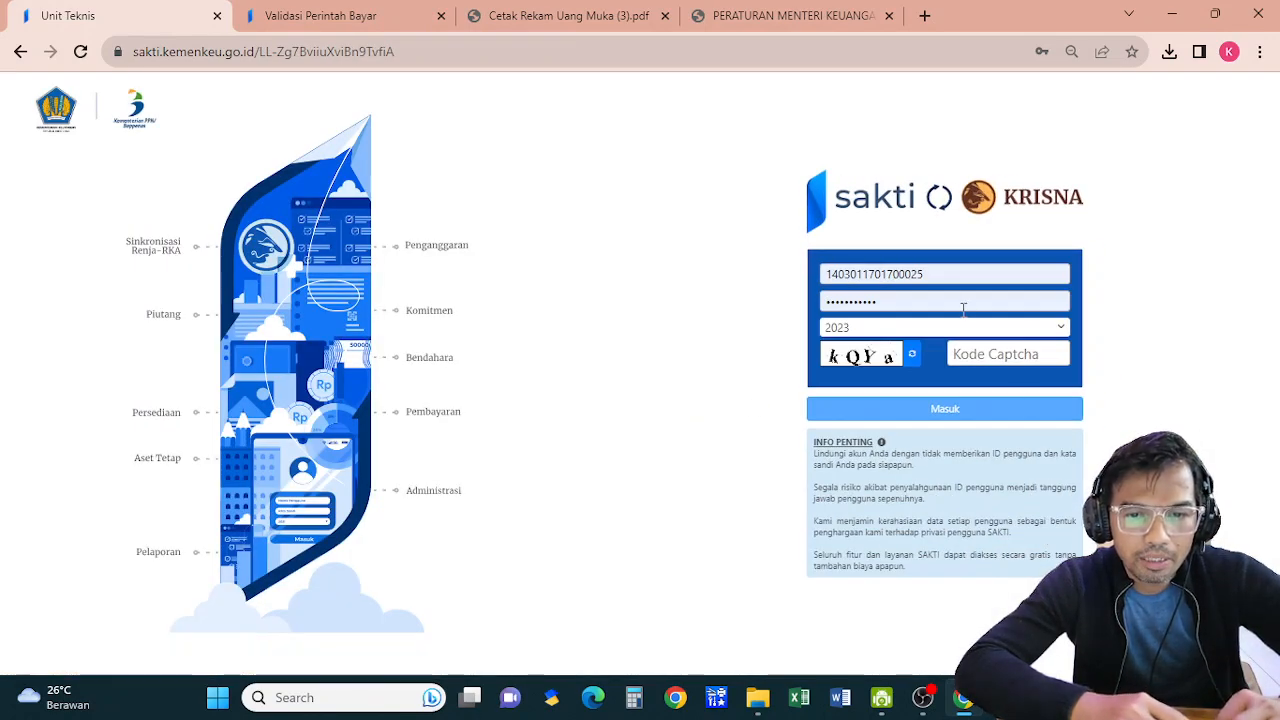
Log back in with the second saved login and captcha, entering as the satker's ADMIN role
{"action": "left_click", "coordinate": [945, 277]}
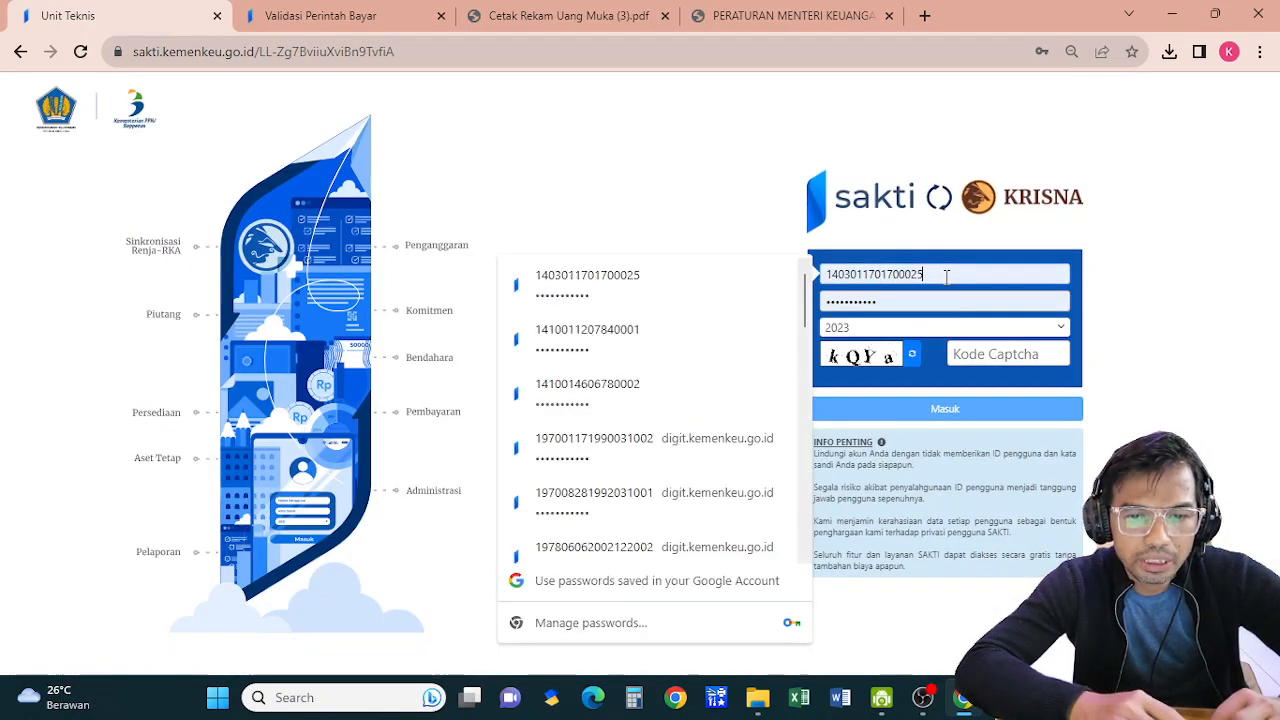
{"action": "left_click", "coordinate": [638, 340]}
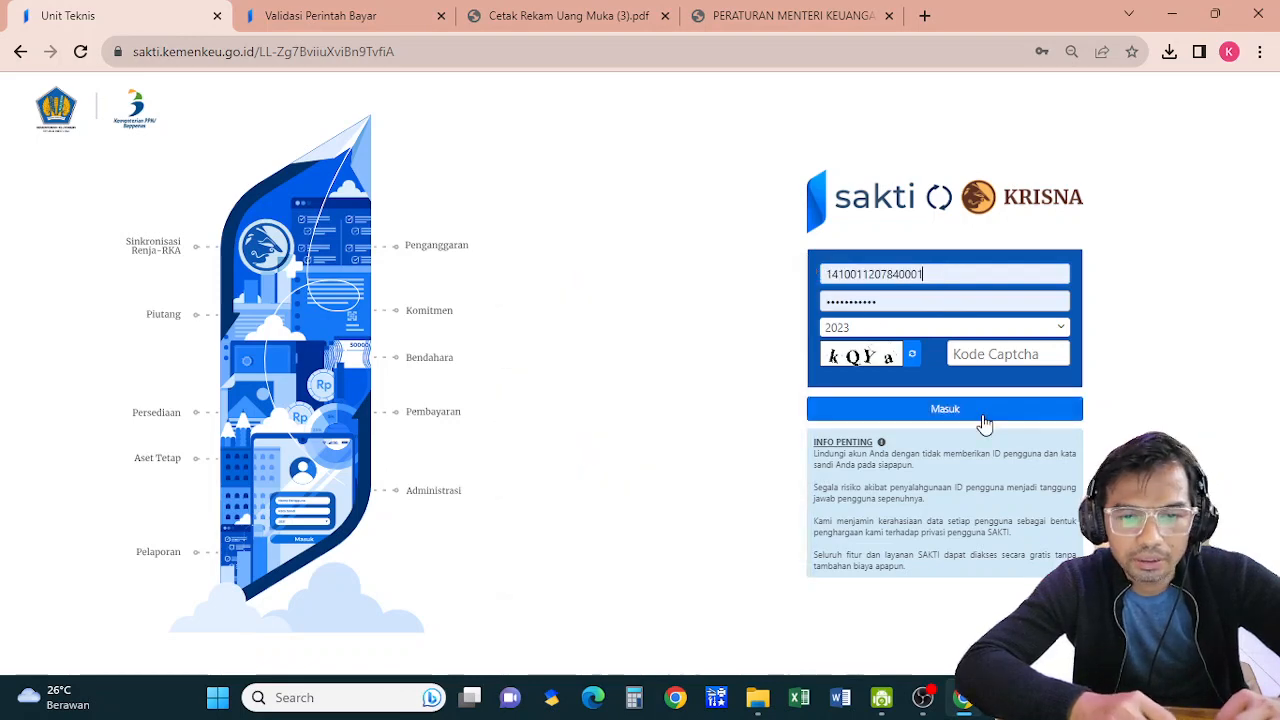
{"action": "left_click", "coordinate": [963, 360]}
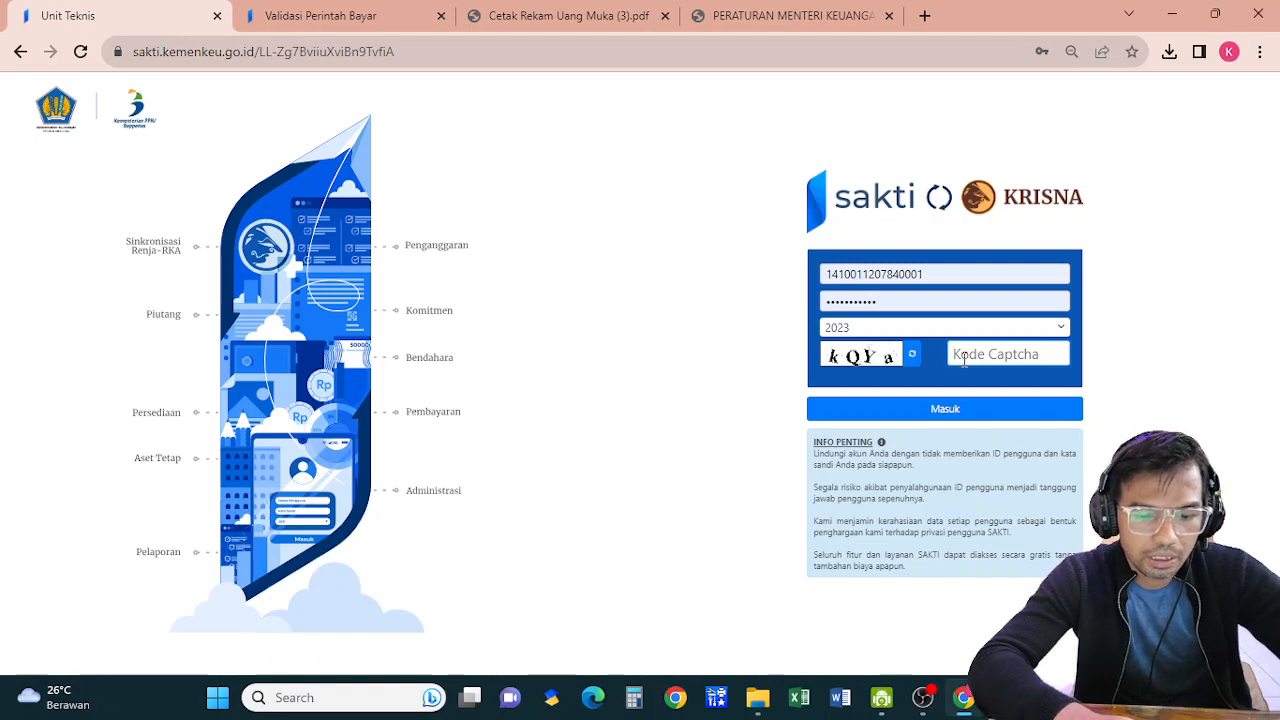
{"action": "type", "text": "kQ"}
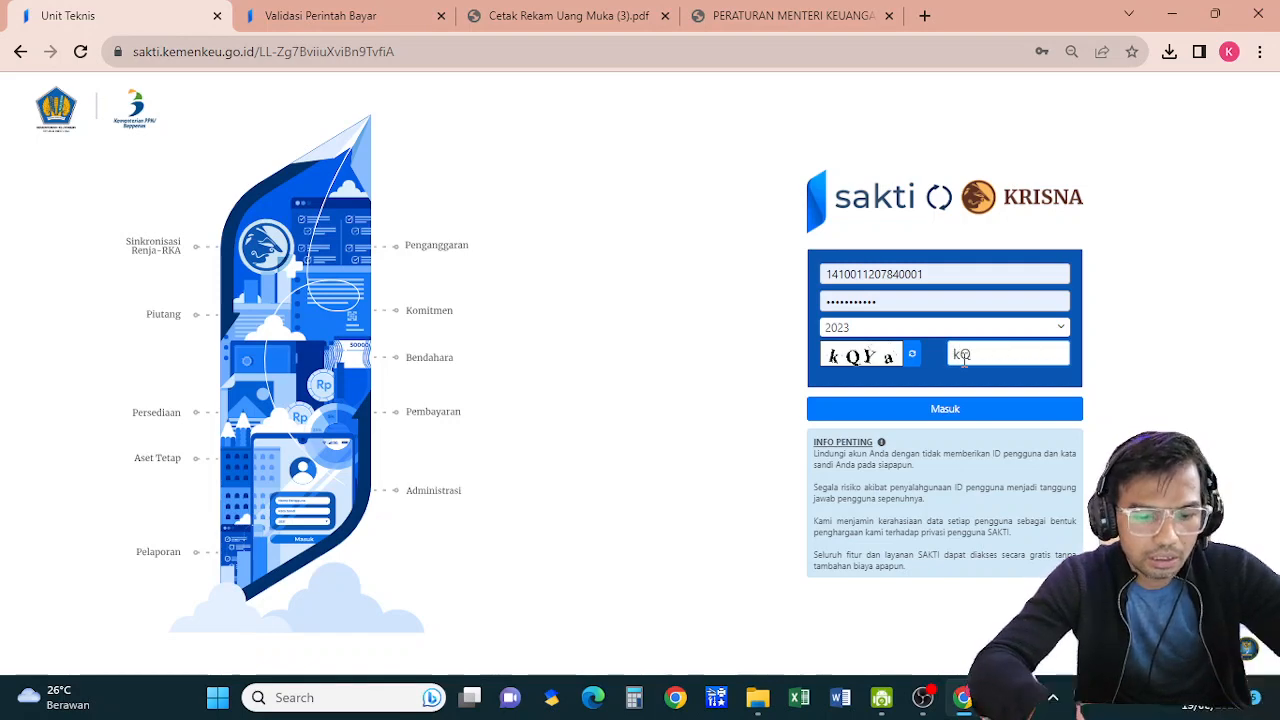
{"action": "type", "text": "Ya"}
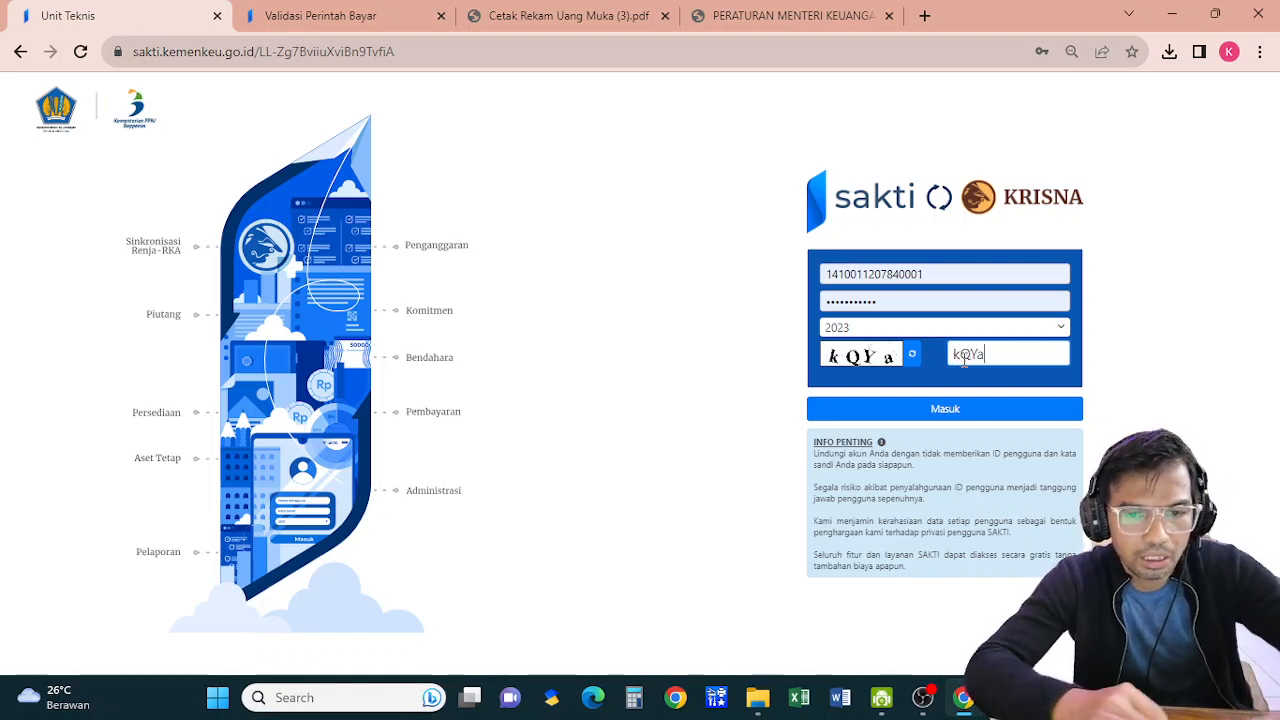
{"action": "left_click", "coordinate": [973, 411]}
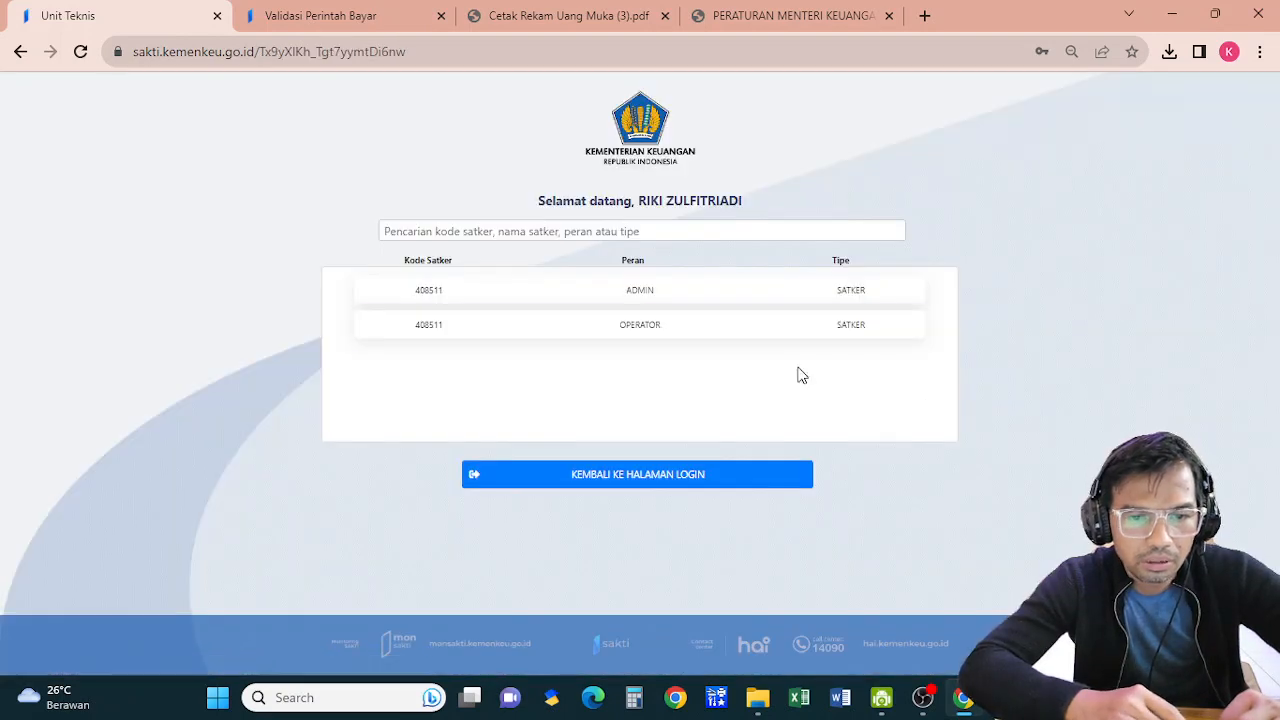
{"action": "left_click", "coordinate": [628, 296]}
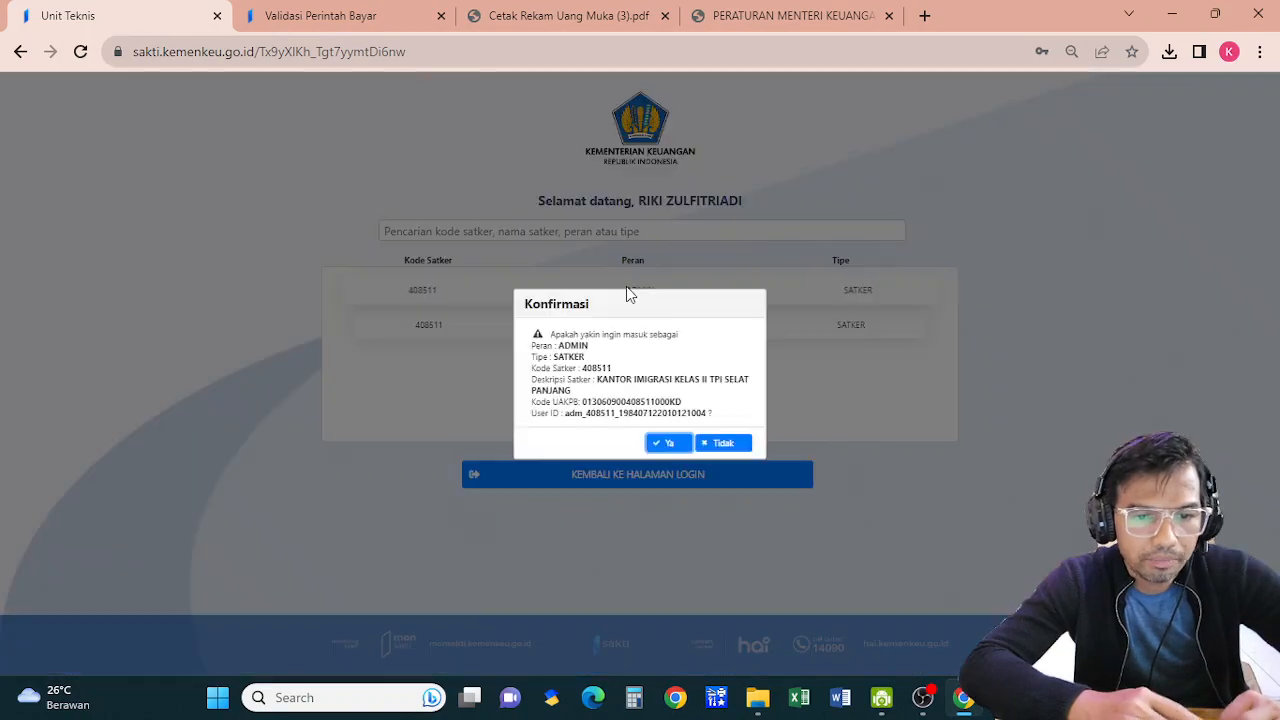
{"action": "left_click", "coordinate": [670, 445]}
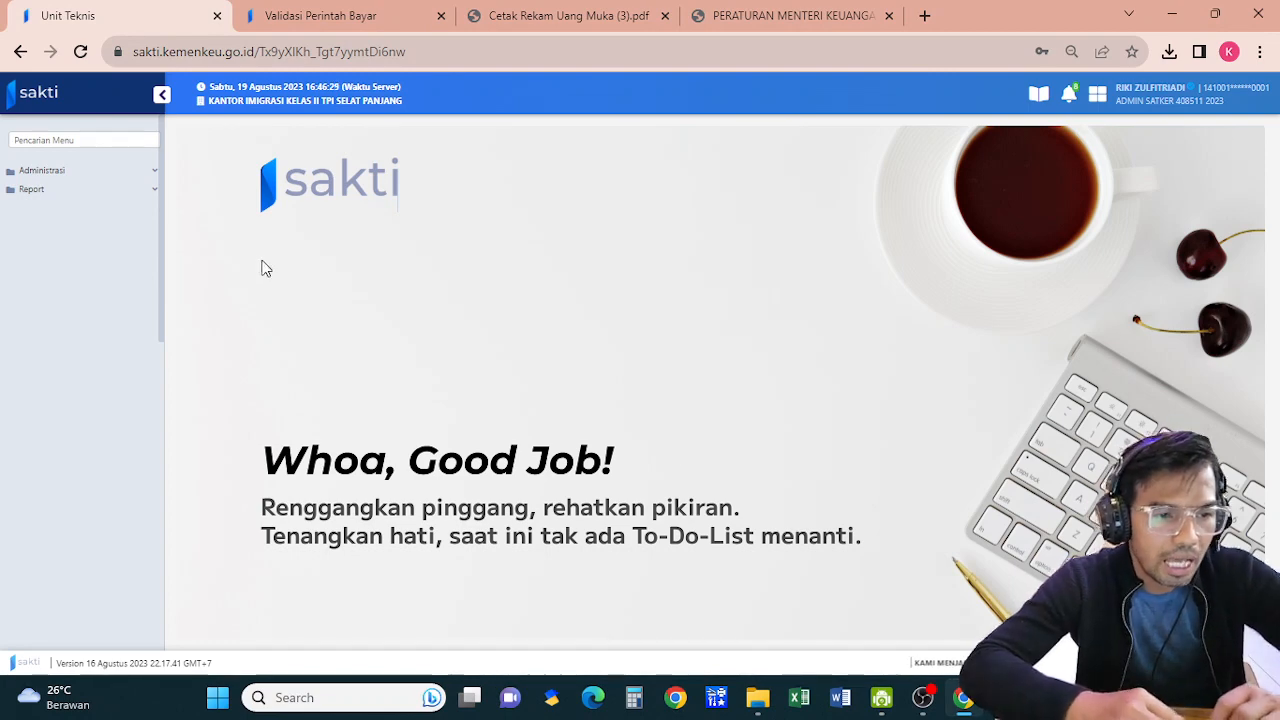
Go to Administrasi > Bendahara > Unit Teknis
{"action": "left_click", "coordinate": [42, 171]}
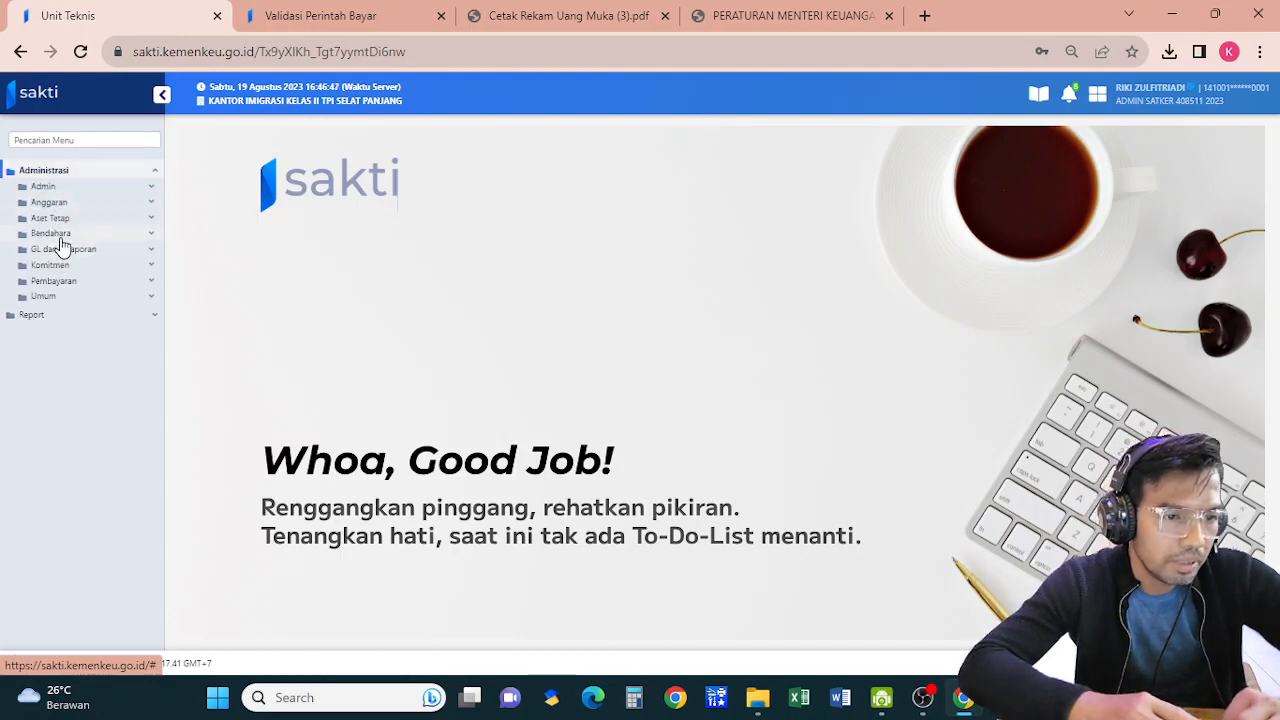
{"action": "left_click", "coordinate": [56, 235]}
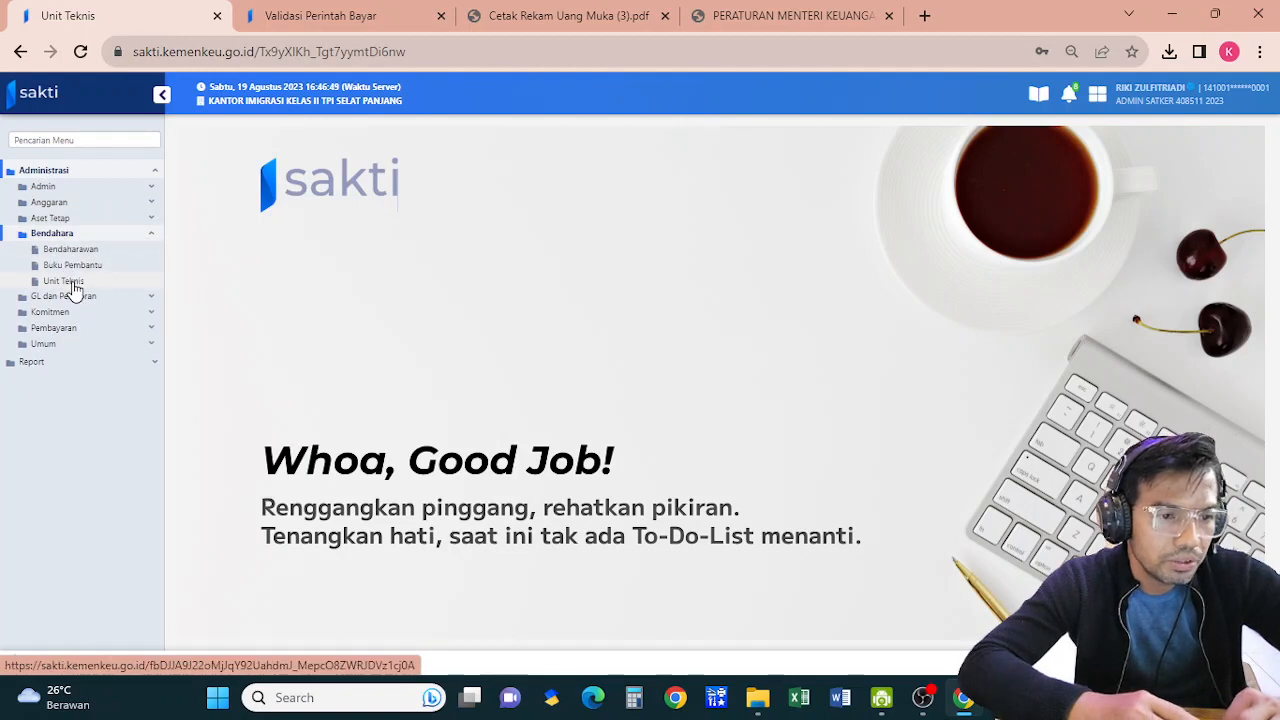
{"action": "left_click", "coordinate": [73, 284]}
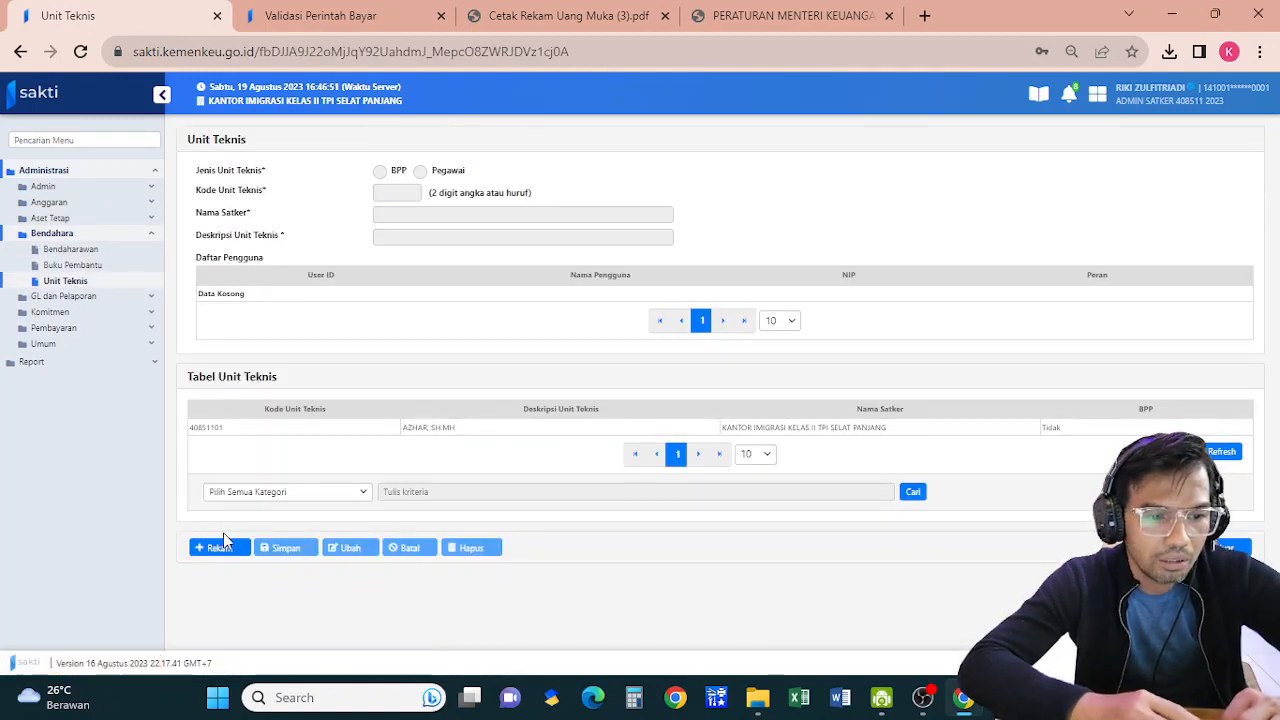
Record and save a Pegawai unit teknis with code 02 and its description
{"action": "left_click", "coordinate": [220, 549]}
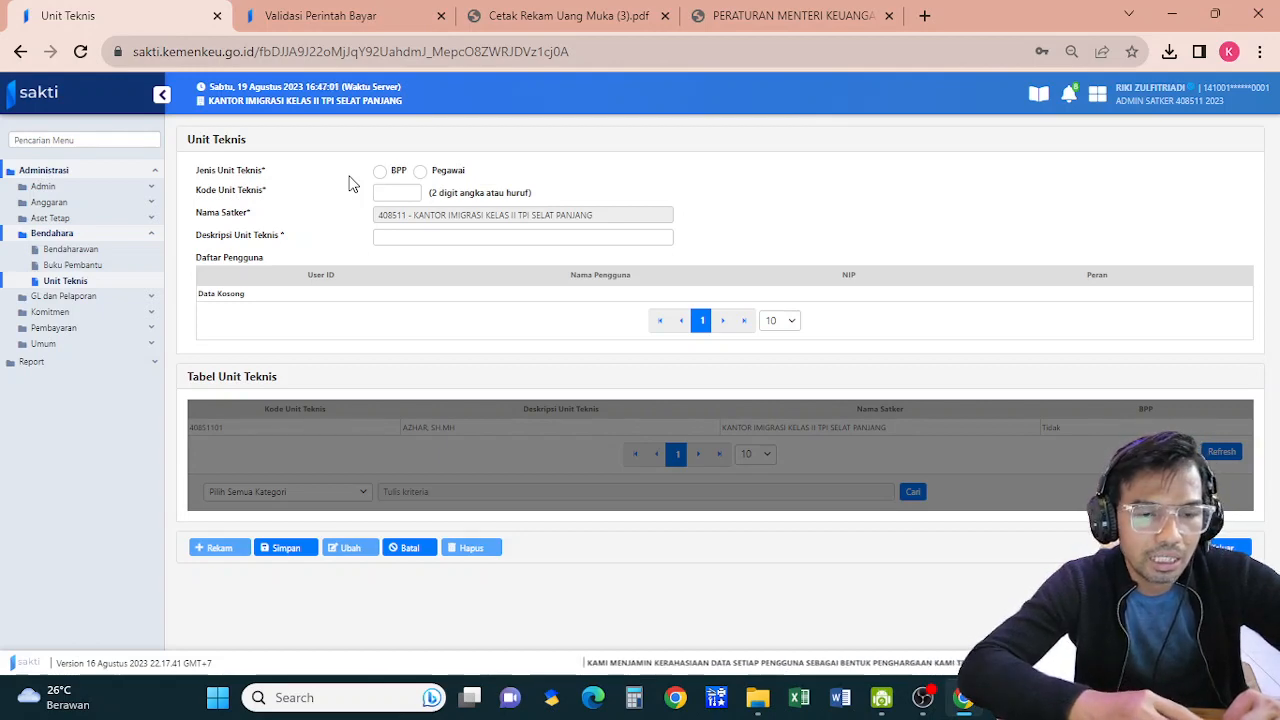
{"action": "left_click", "coordinate": [421, 171]}
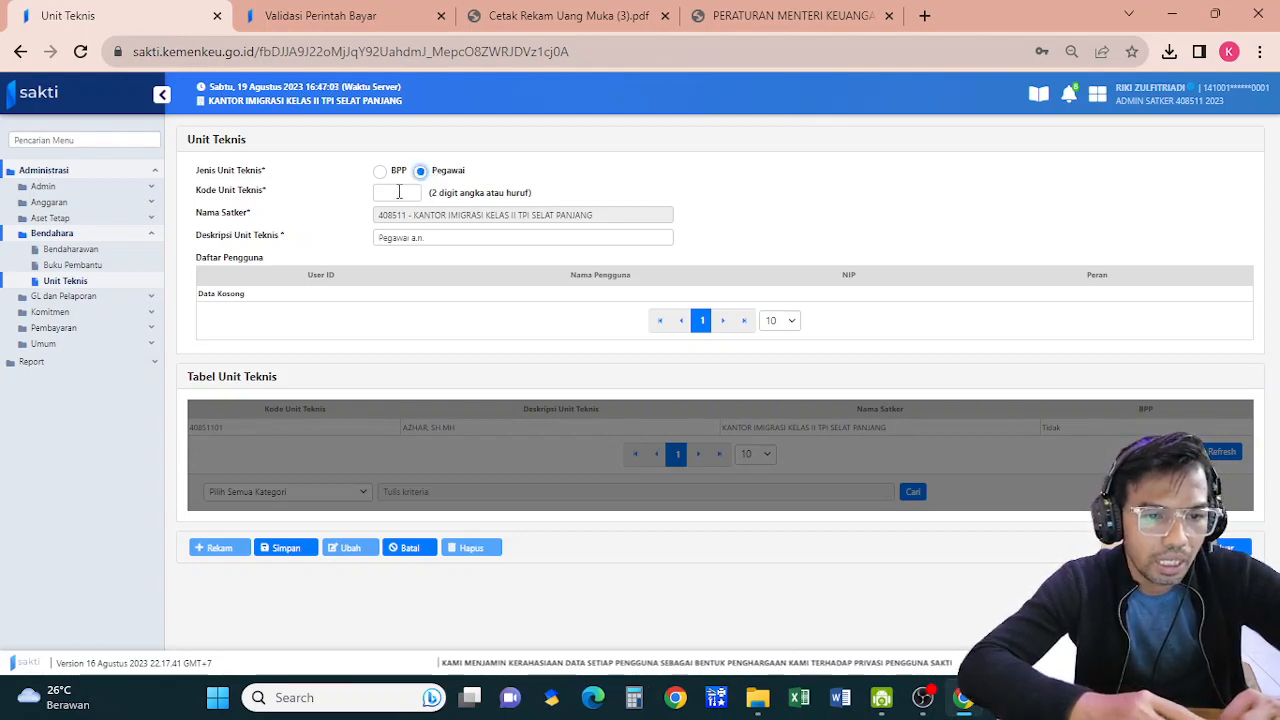
{"action": "left_click", "coordinate": [399, 192]}
{"action": "type", "text": "0"}
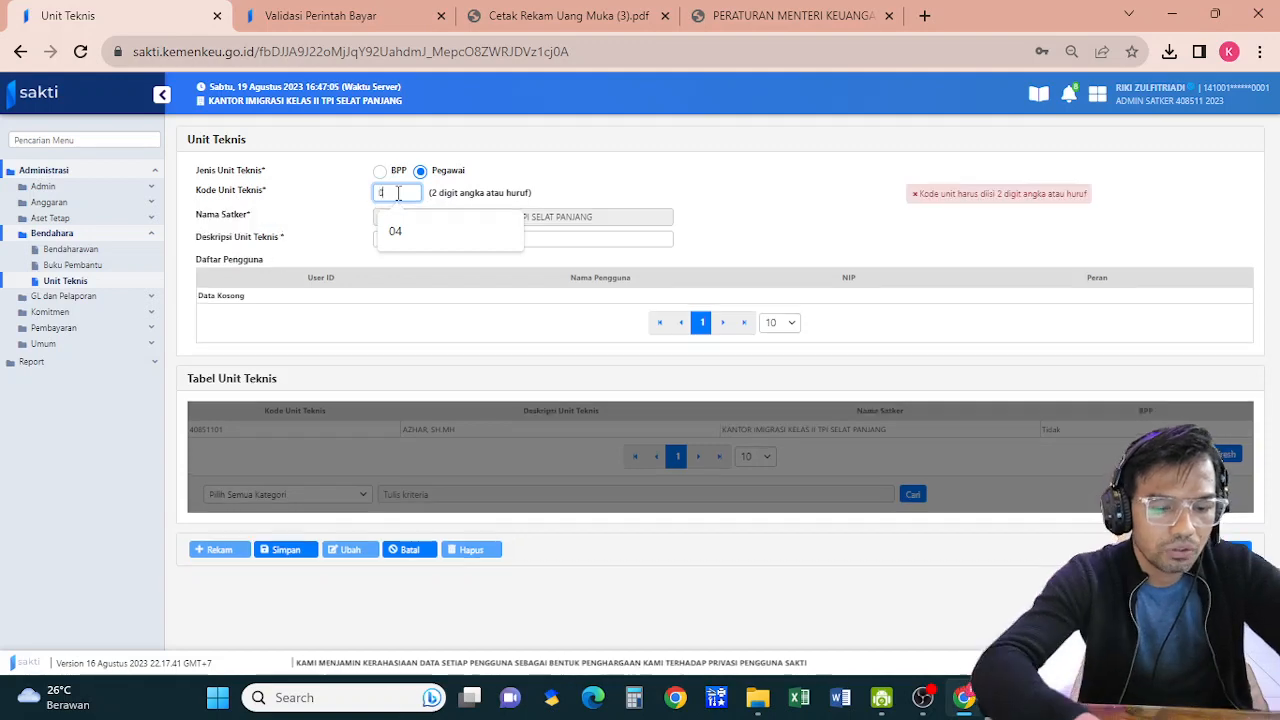
{"action": "type", "text": "2"}
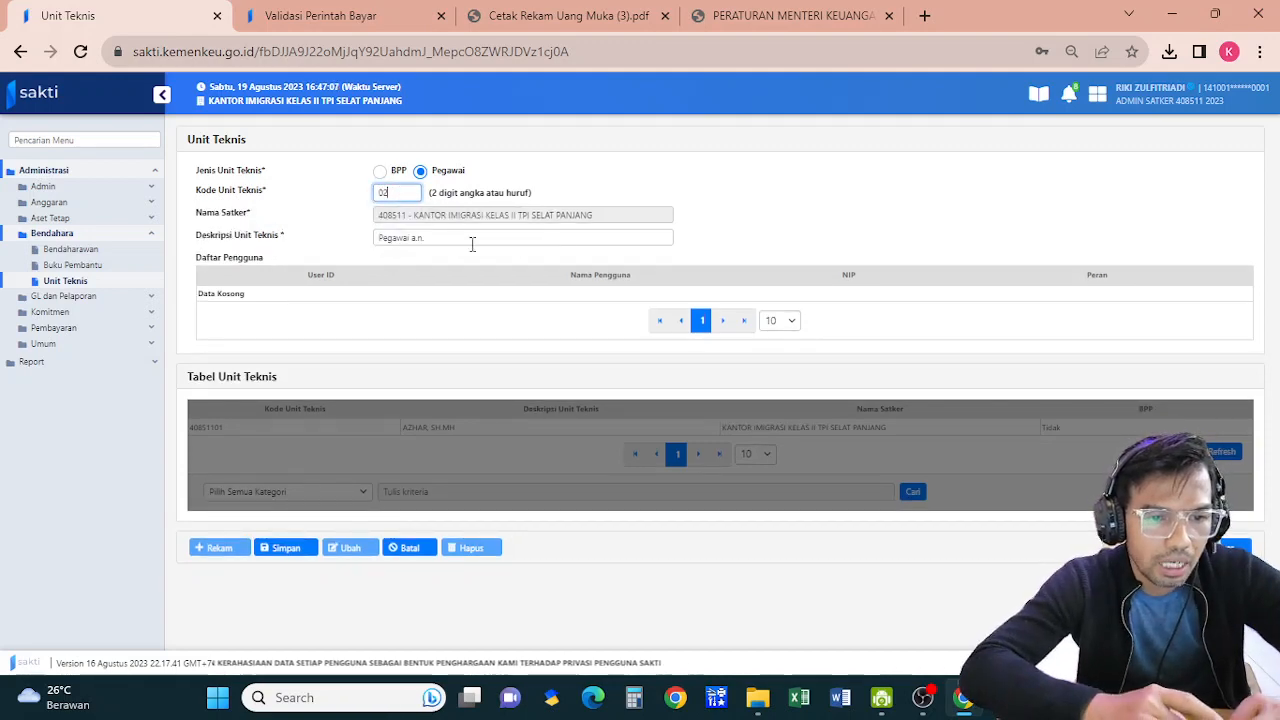
{"action": "left_click", "coordinate": [472, 243]}
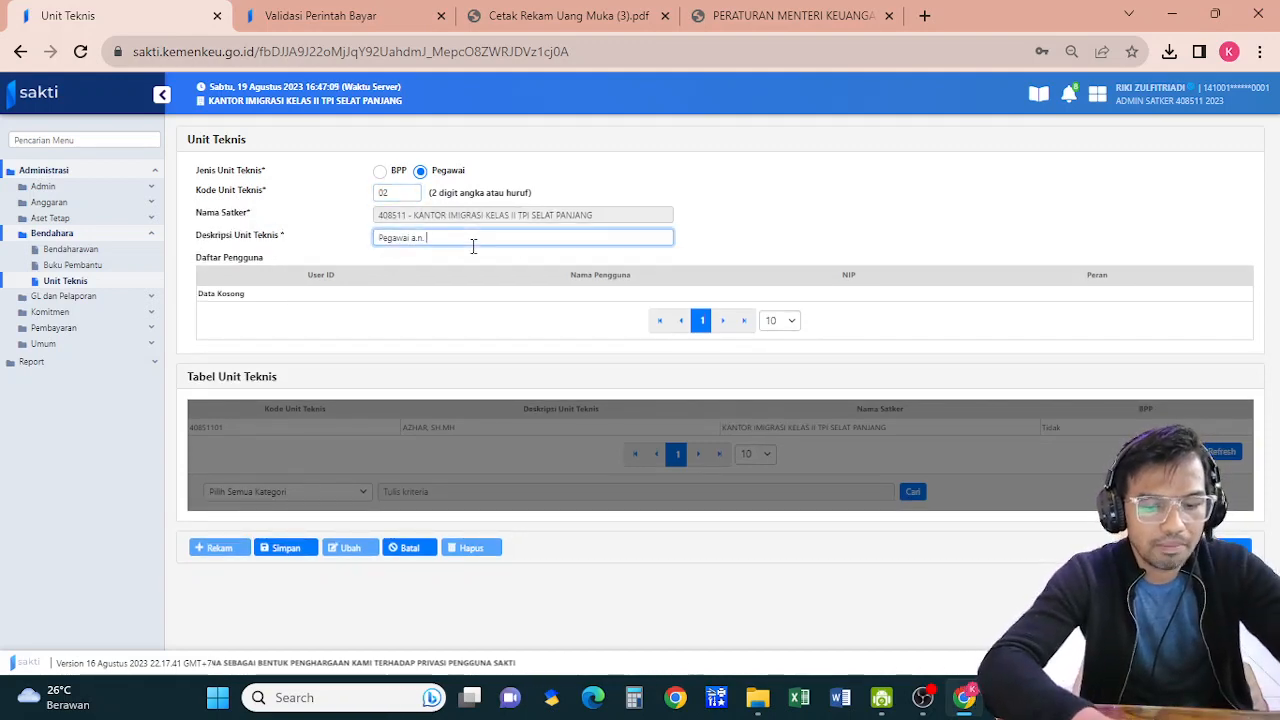
{"action": "type", "text": "r"}
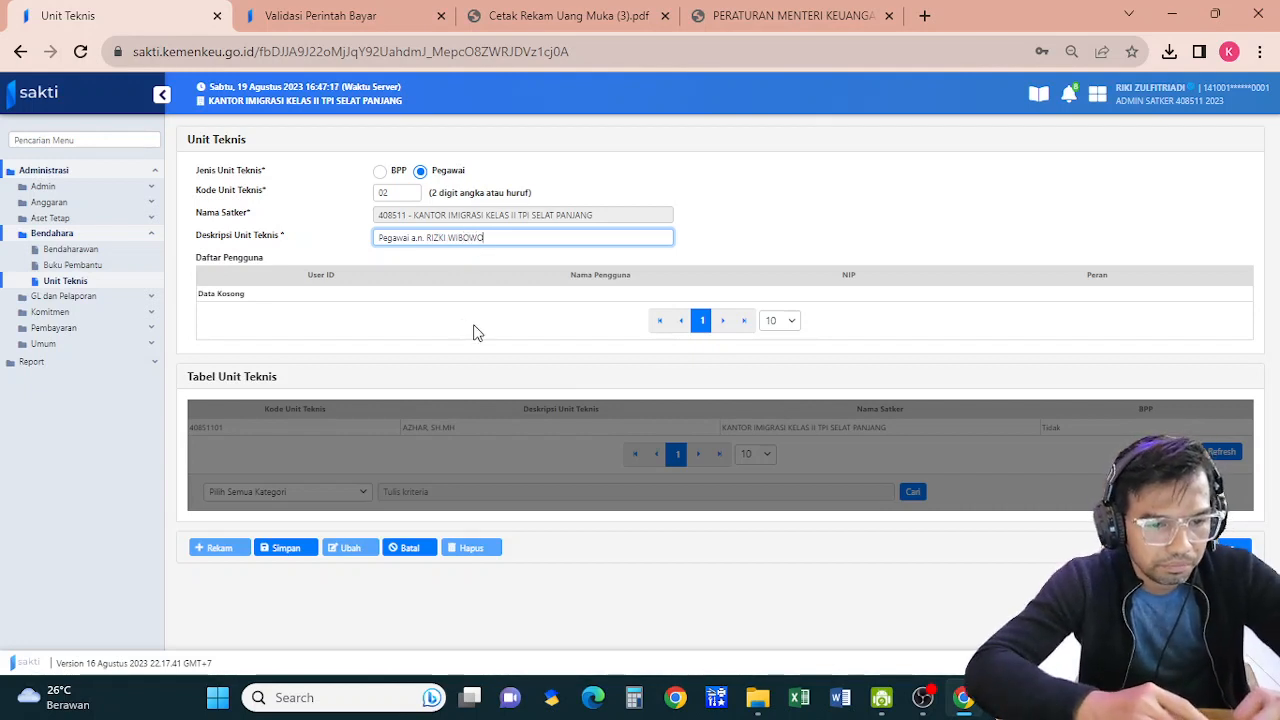
{"action": "left_click", "coordinate": [286, 548]}
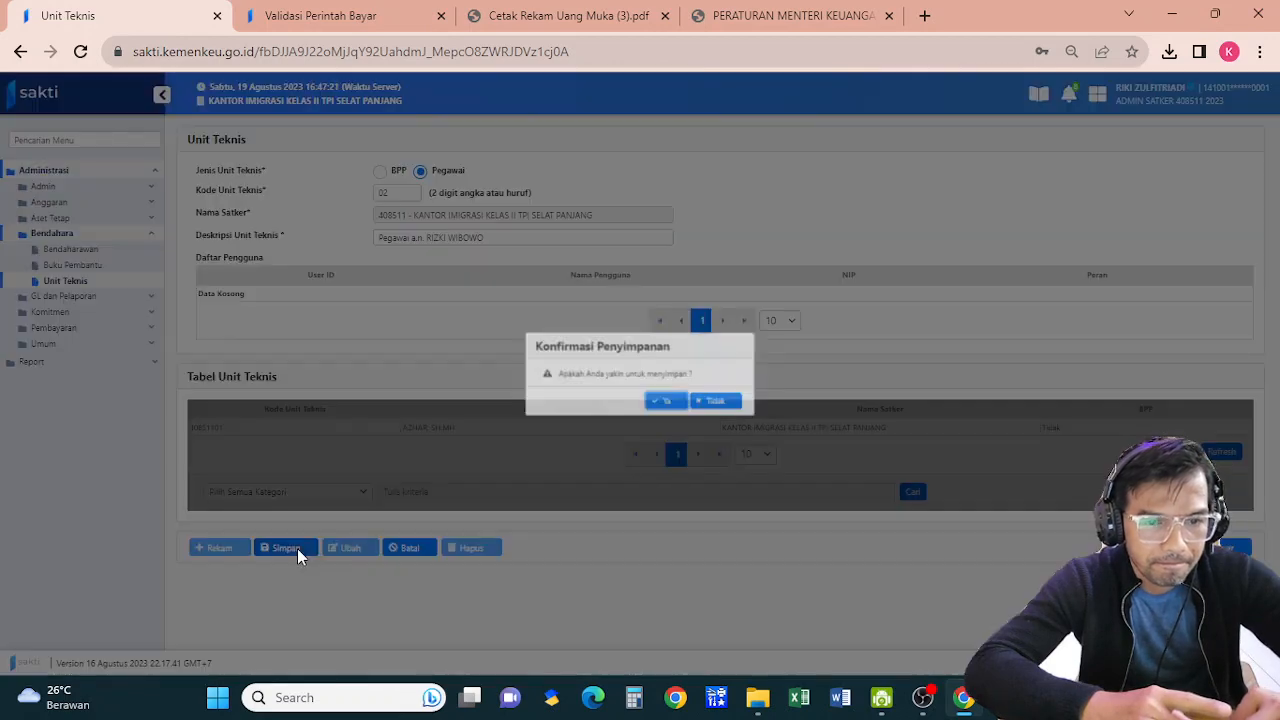
{"action": "left_click", "coordinate": [668, 403]}
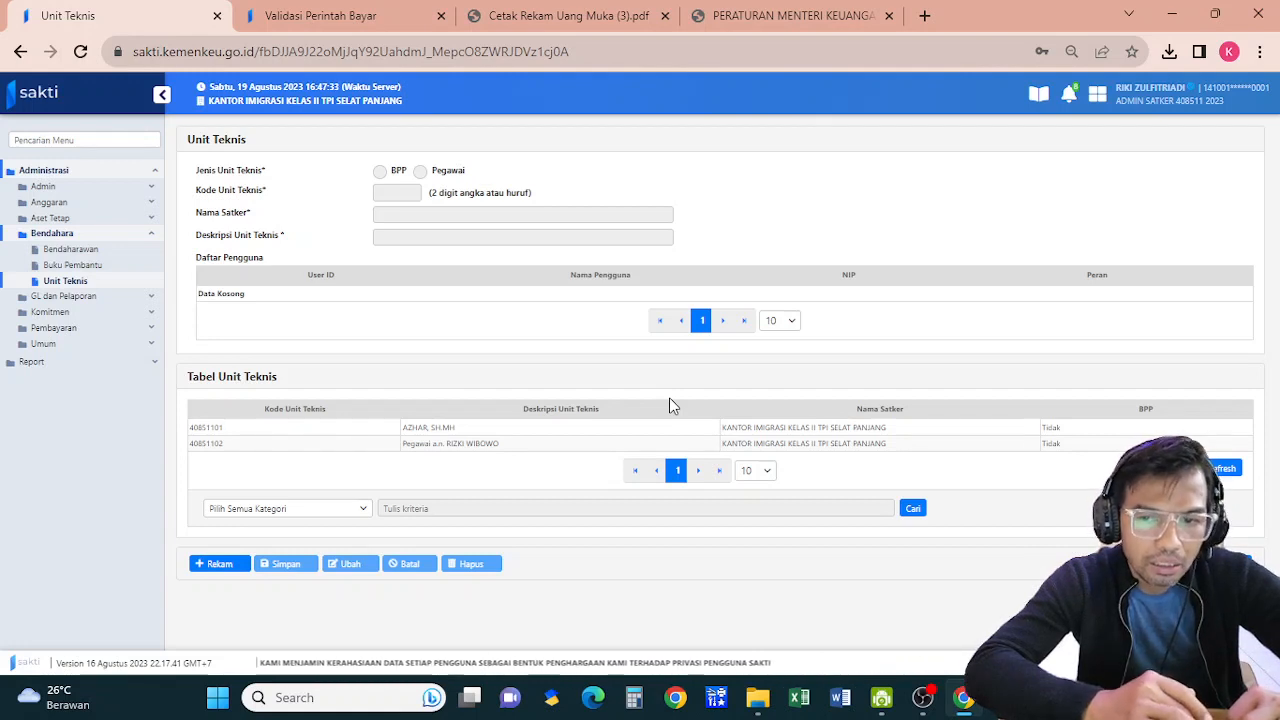
Switch the SAKTI session to the OPERATOR role
{"action": "left_click", "coordinate": [1210, 98]}
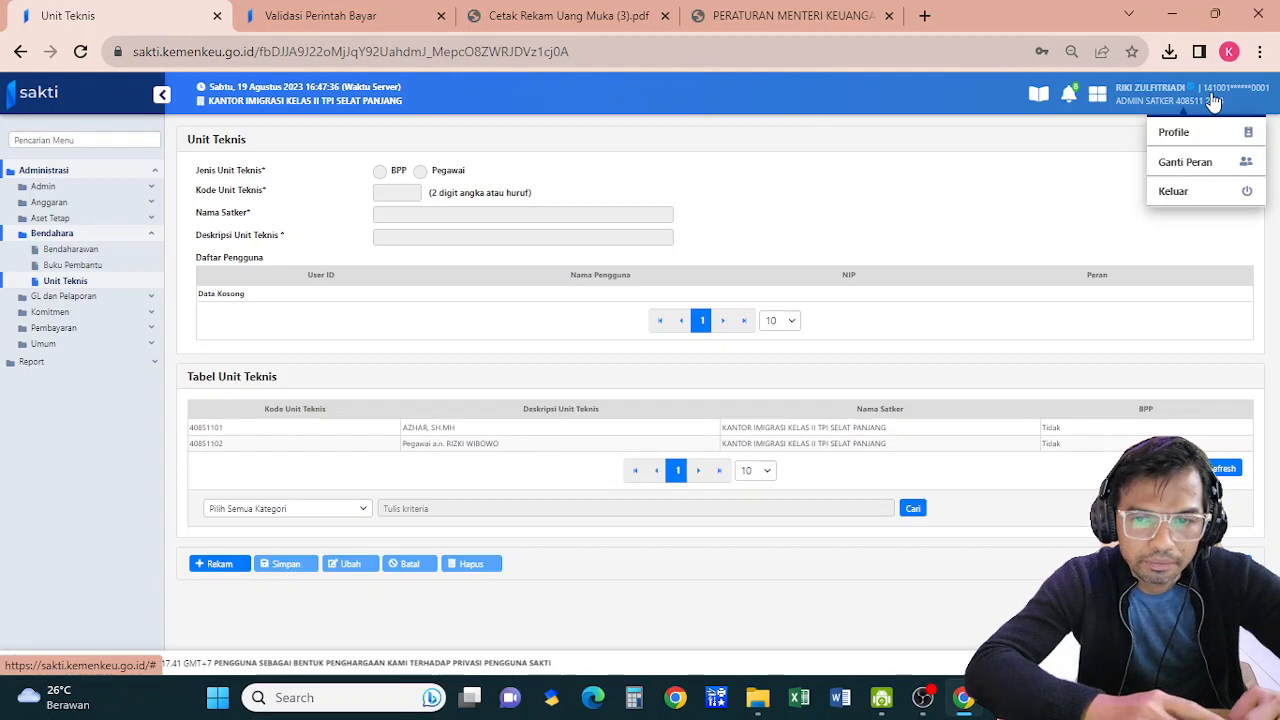
{"action": "left_click", "coordinate": [1198, 168]}
{"action": "left_click", "coordinate": [709, 305]}
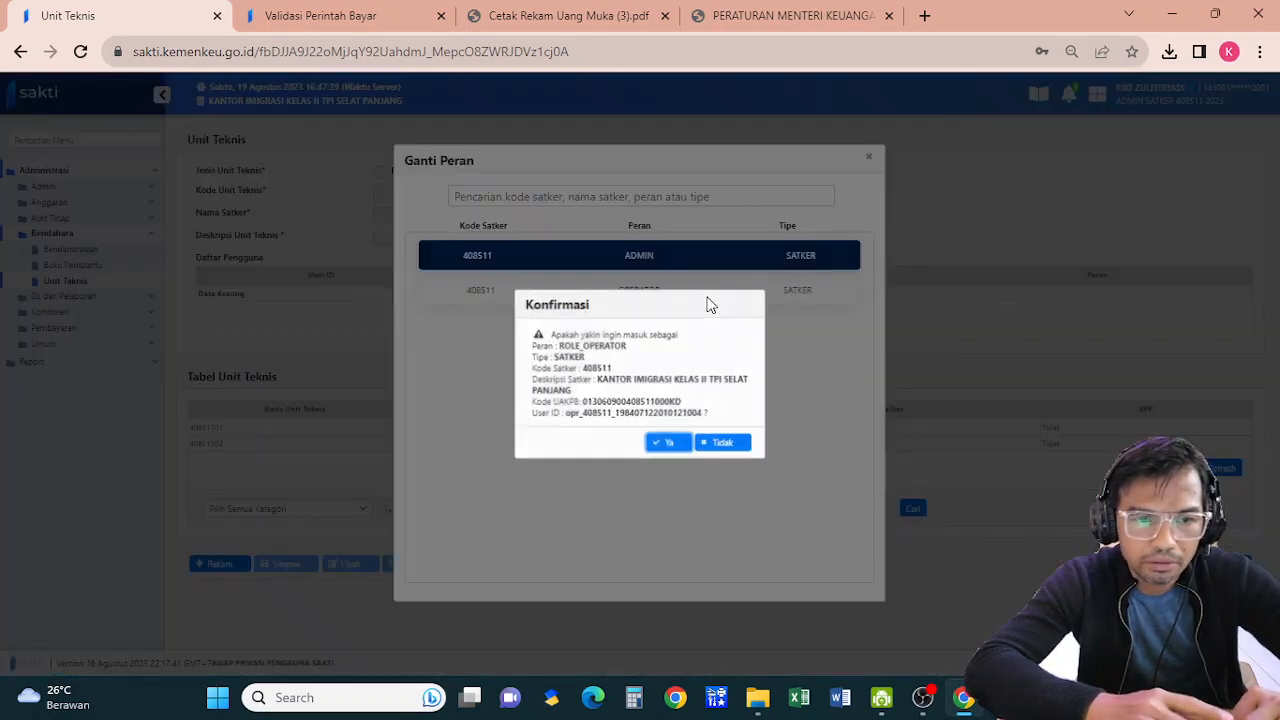
{"action": "left_click", "coordinate": [674, 444]}
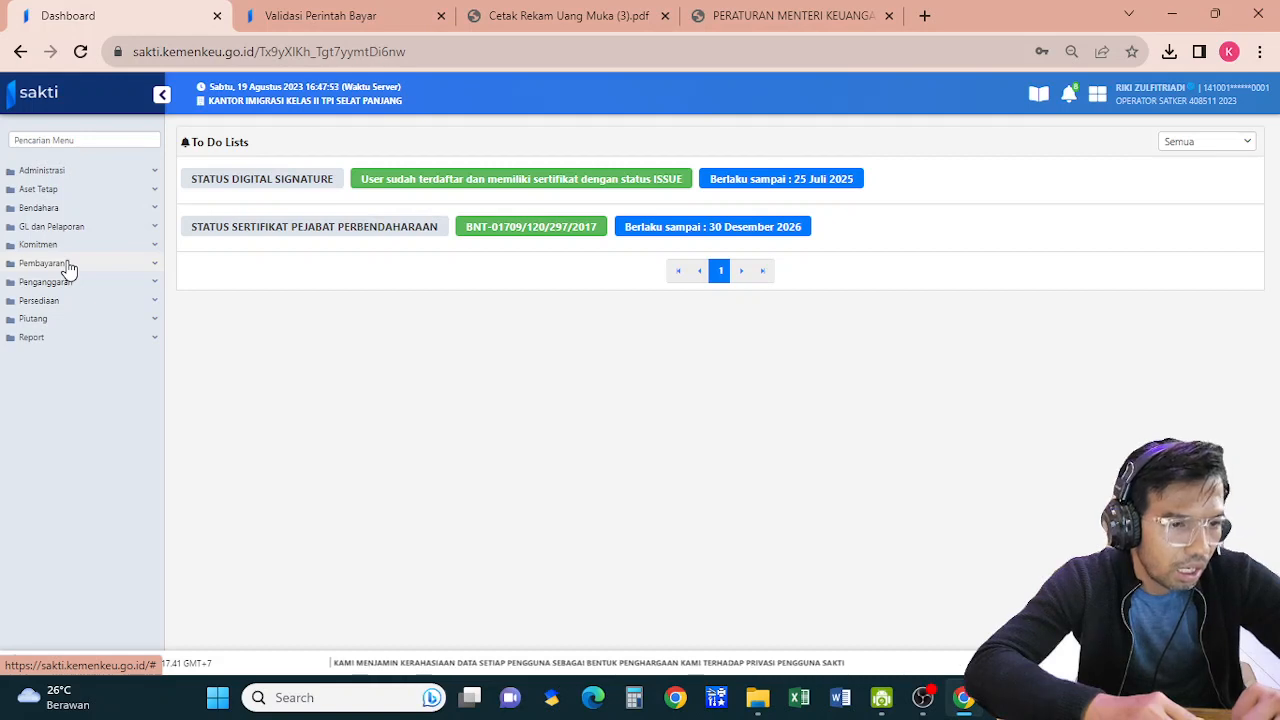
Open Bendahara > Transaksi > Merekam Uang Muka dan Alokasi BPP
{"action": "left_click", "coordinate": [58, 211]}
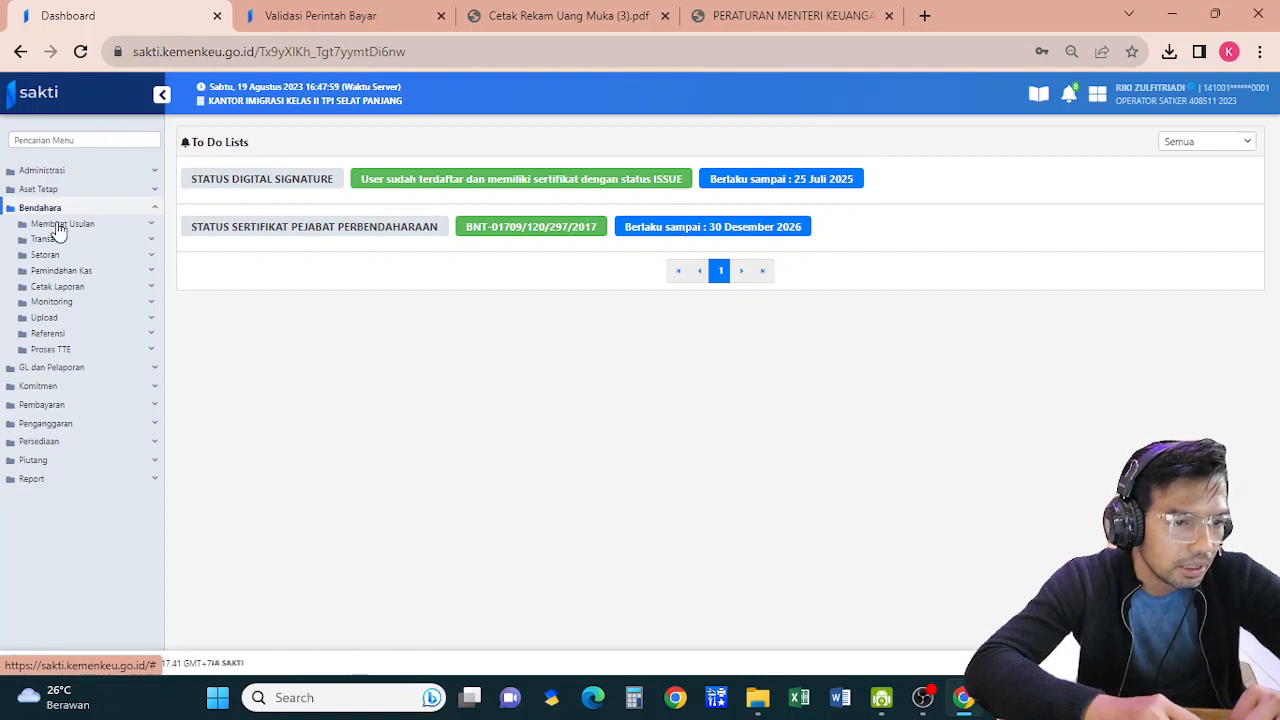
{"action": "left_click", "coordinate": [48, 240]}
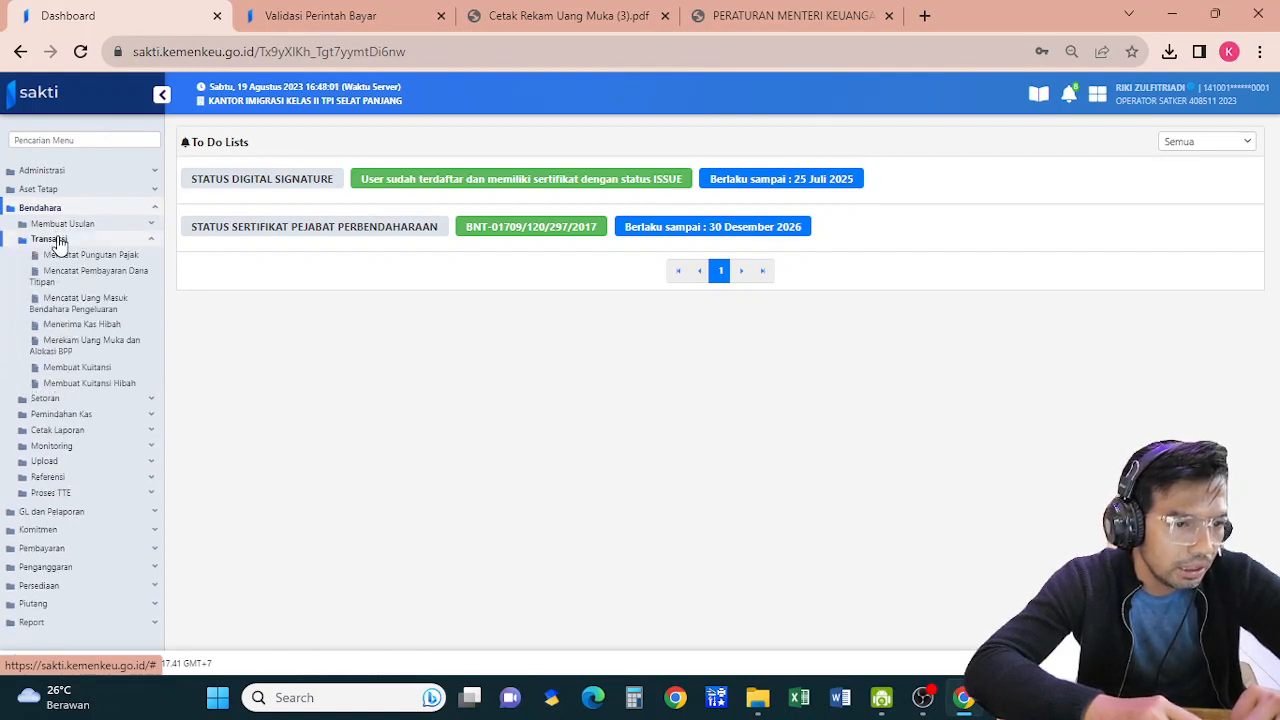
{"action": "left_click", "coordinate": [83, 350]}
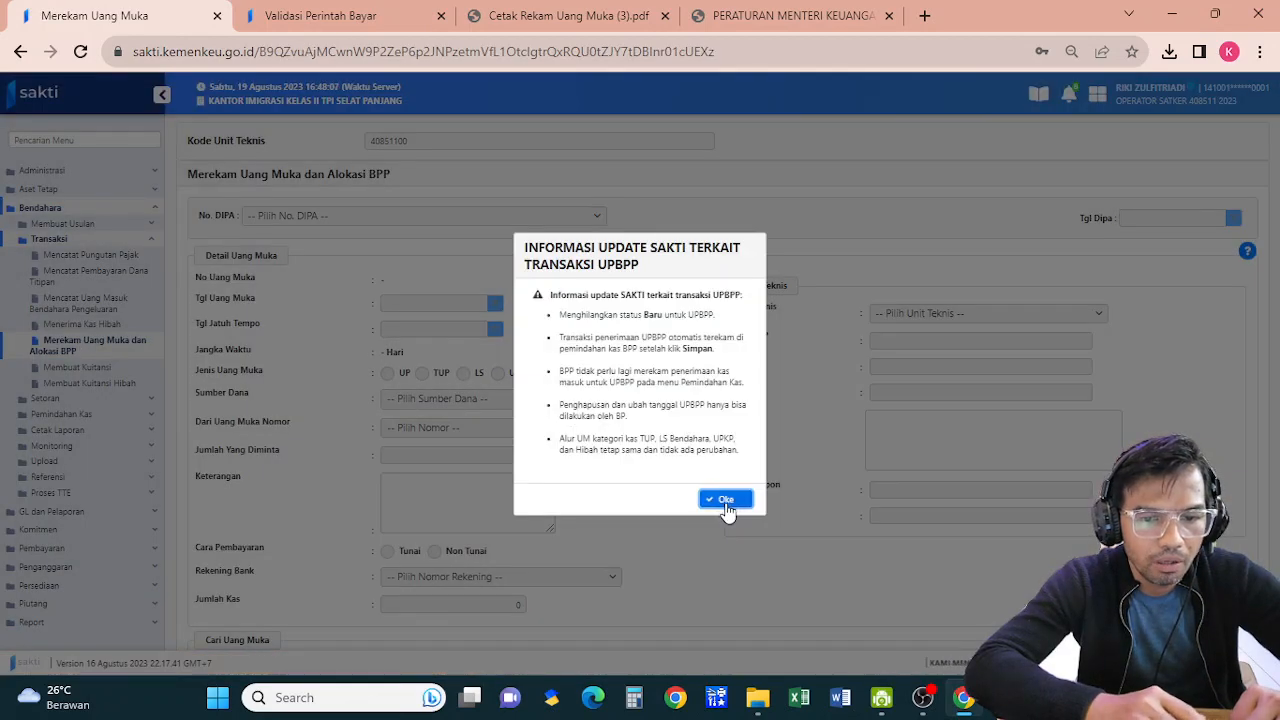
Start a new uang muka with due date 19/08/2023, type UP and source PNBP
{"action": "left_click", "coordinate": [726, 502]}
{"action": "scroll", "coordinate": [743, 519], "scroll_direction": "down", "scroll_amount": 2}
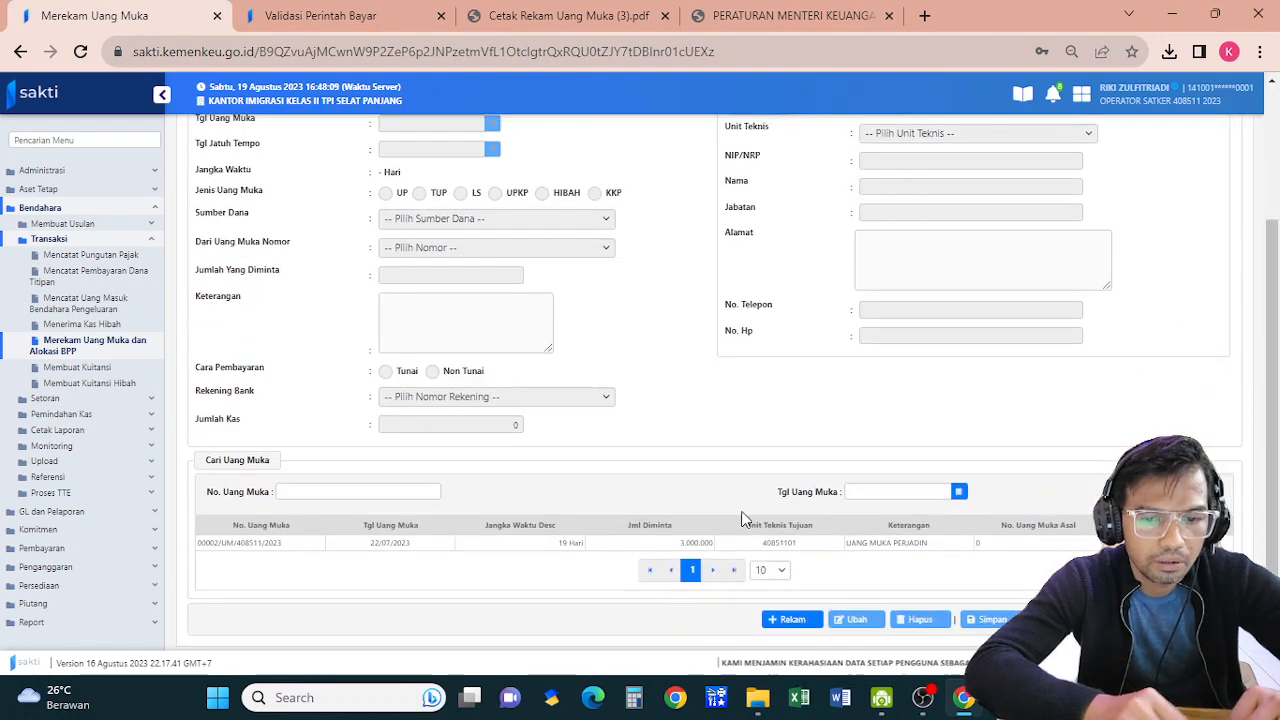
{"action": "left_click", "coordinate": [800, 619]}
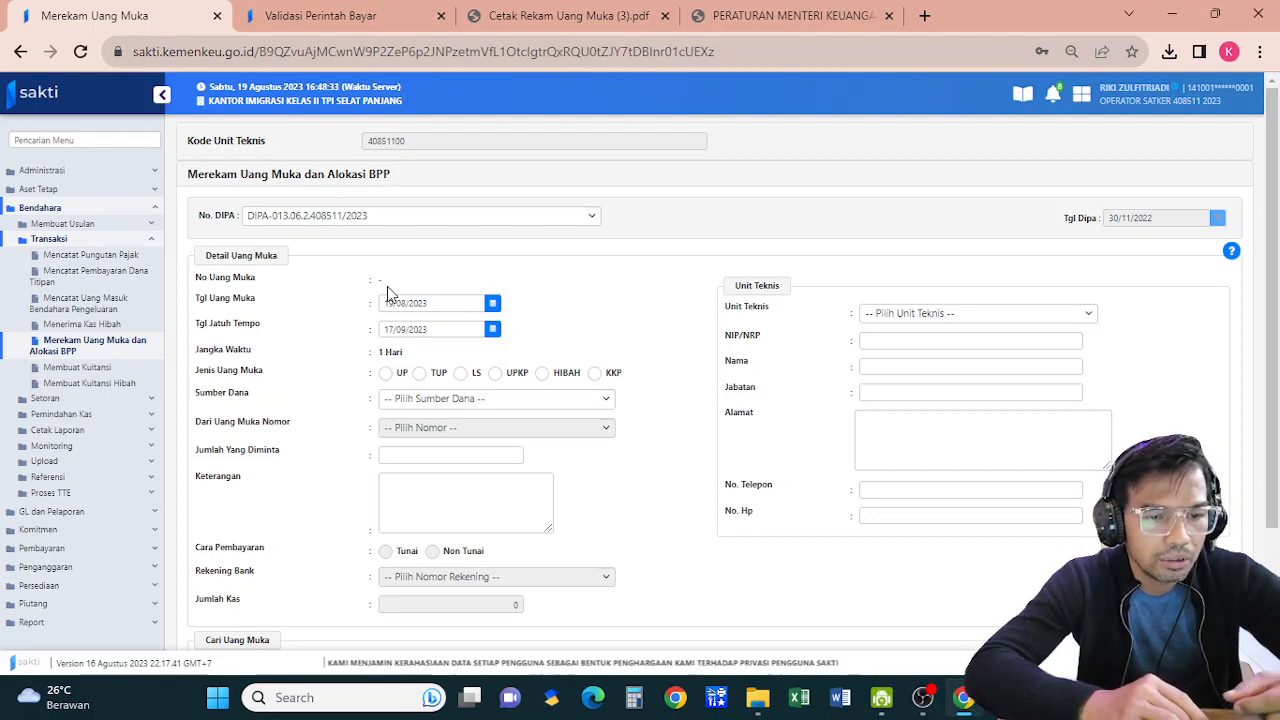
{"action": "left_click", "coordinate": [410, 335]}
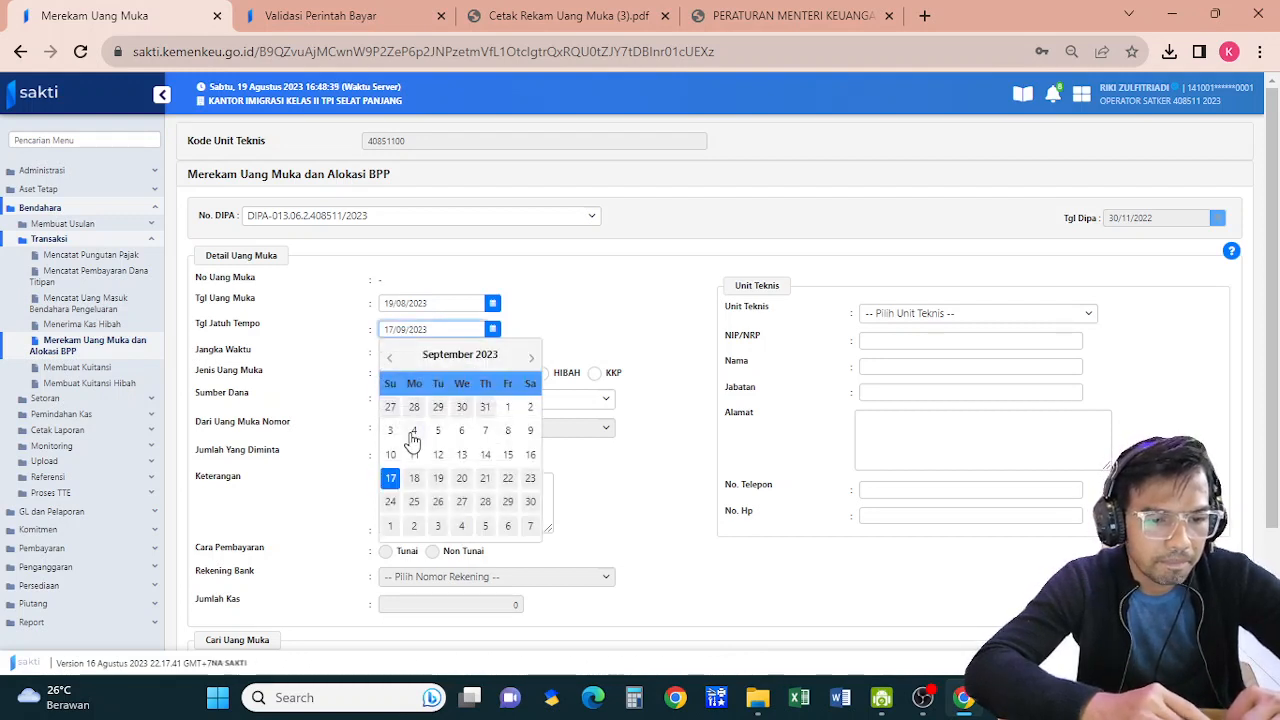
{"action": "left_click", "coordinate": [391, 358]}
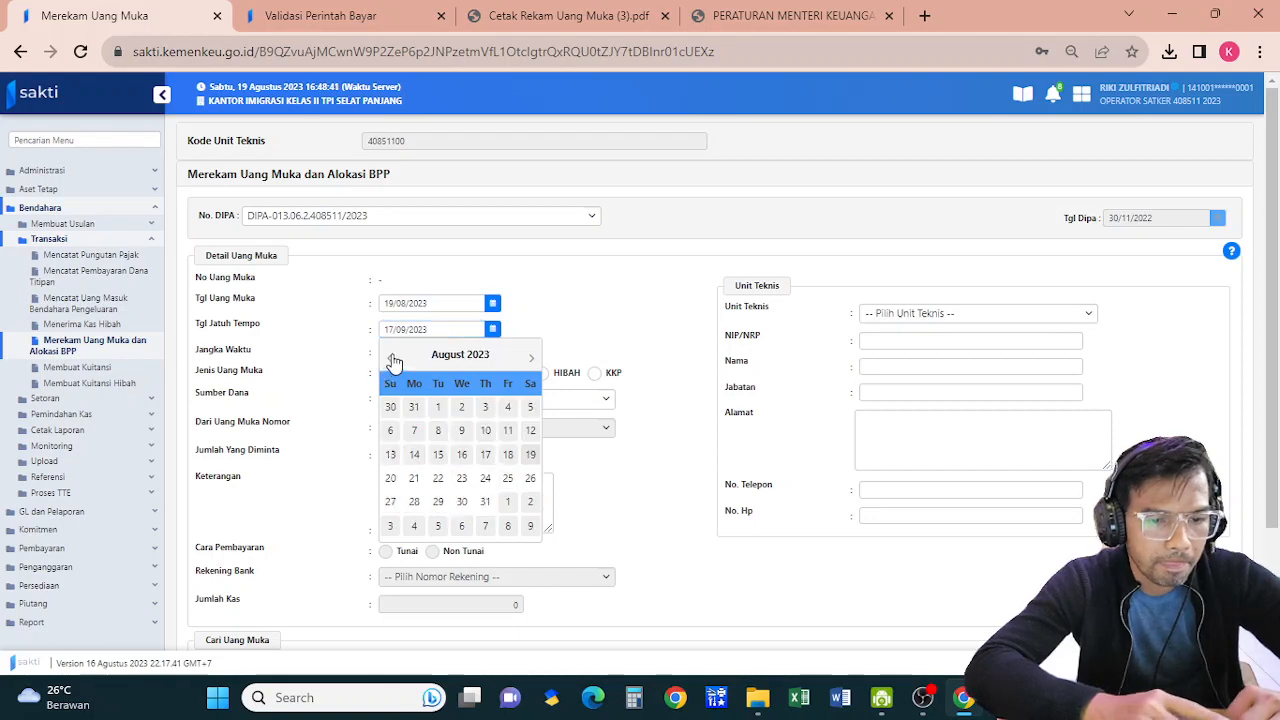
{"action": "left_click", "coordinate": [531, 455]}
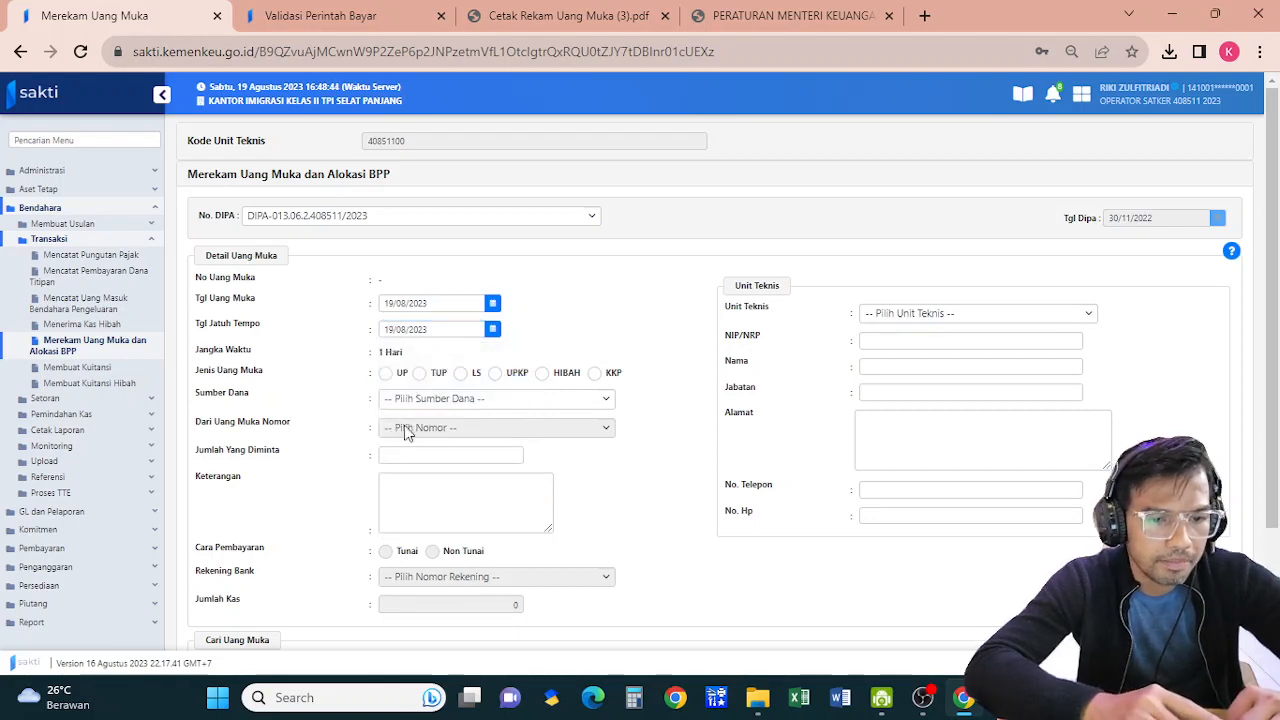
{"action": "left_click", "coordinate": [386, 376]}
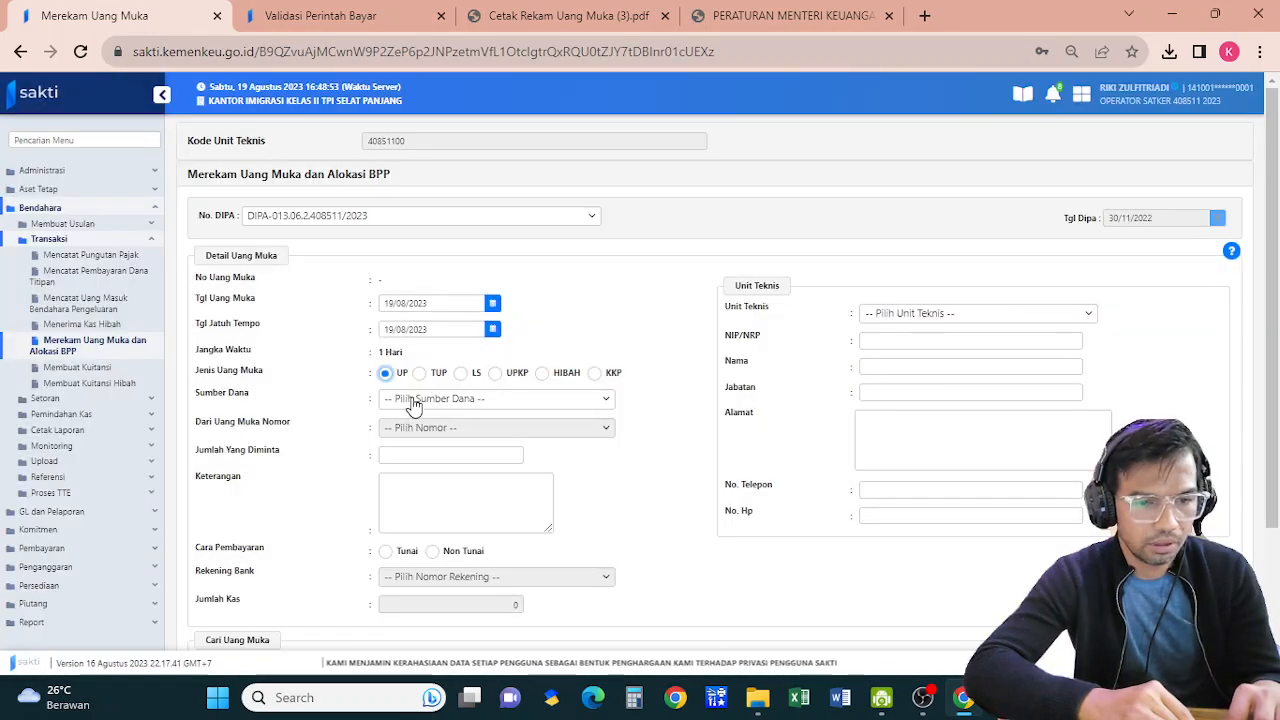
{"action": "left_click", "coordinate": [416, 403]}
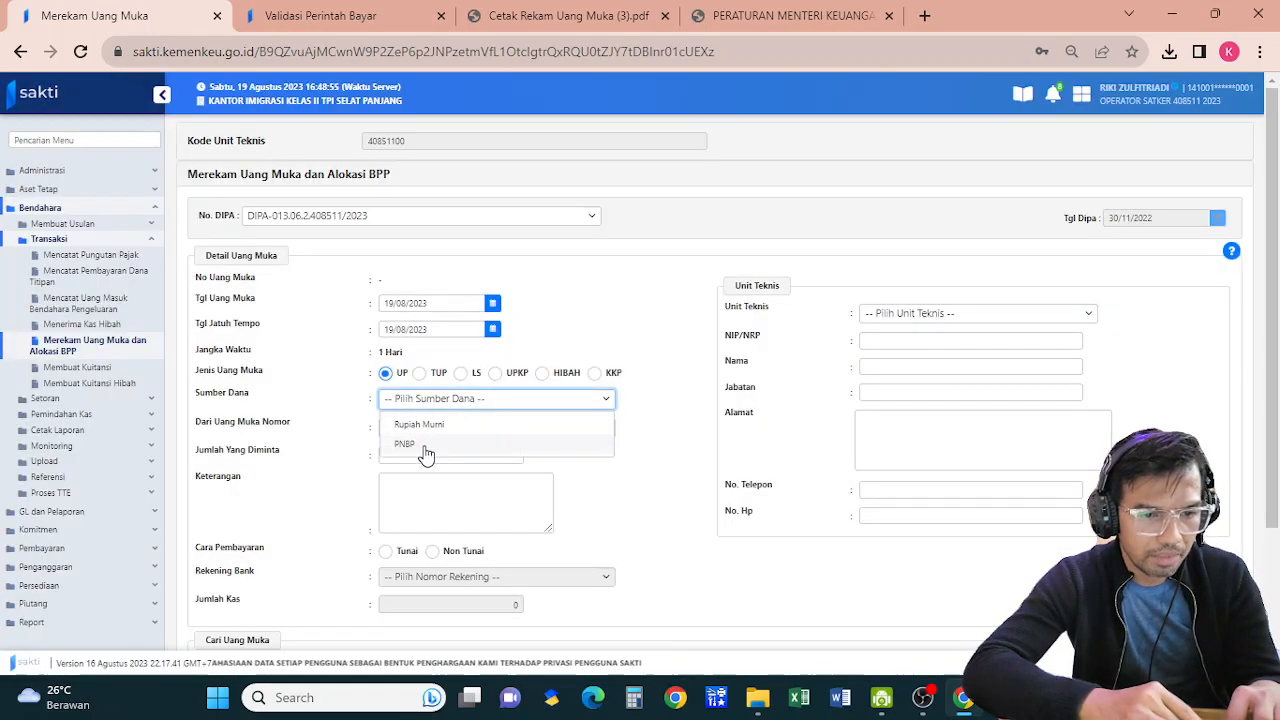
{"action": "left_click", "coordinate": [426, 445]}
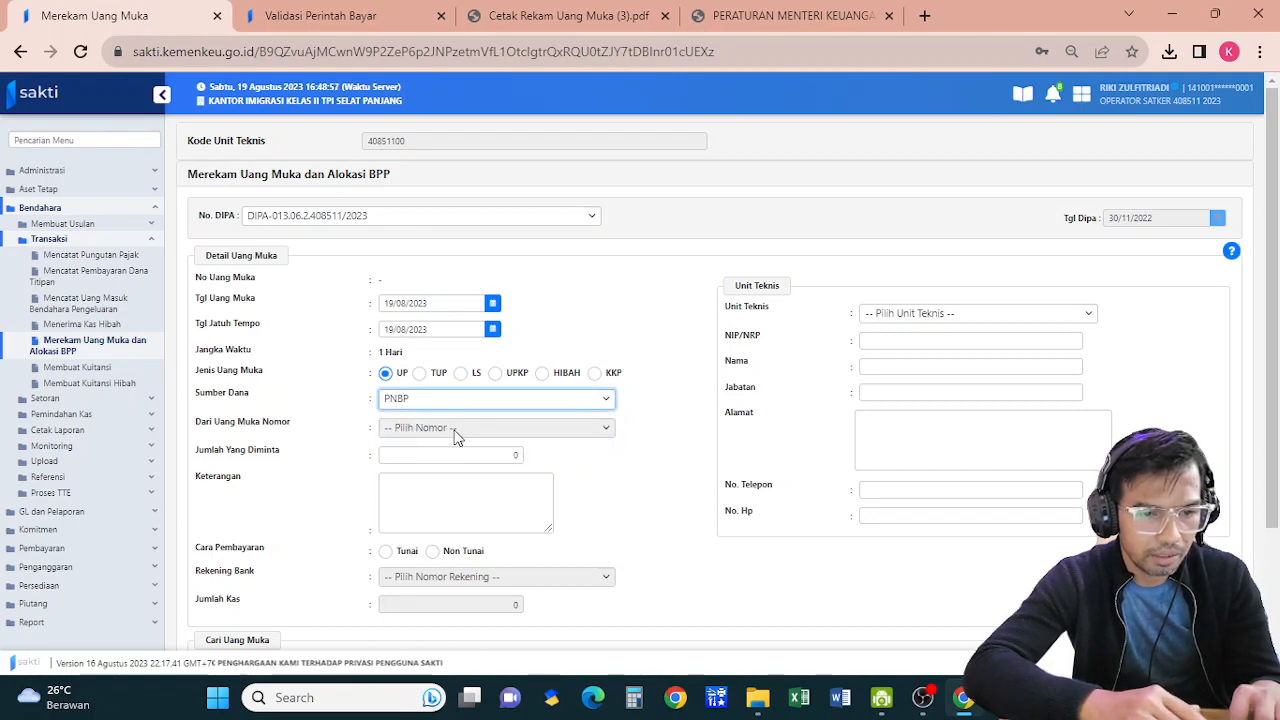
Enter 3.000.000 requested, description 'UANG MUKA PERJADIN', and payment method Non Tunai
{"action": "left_click", "coordinate": [449, 454]}
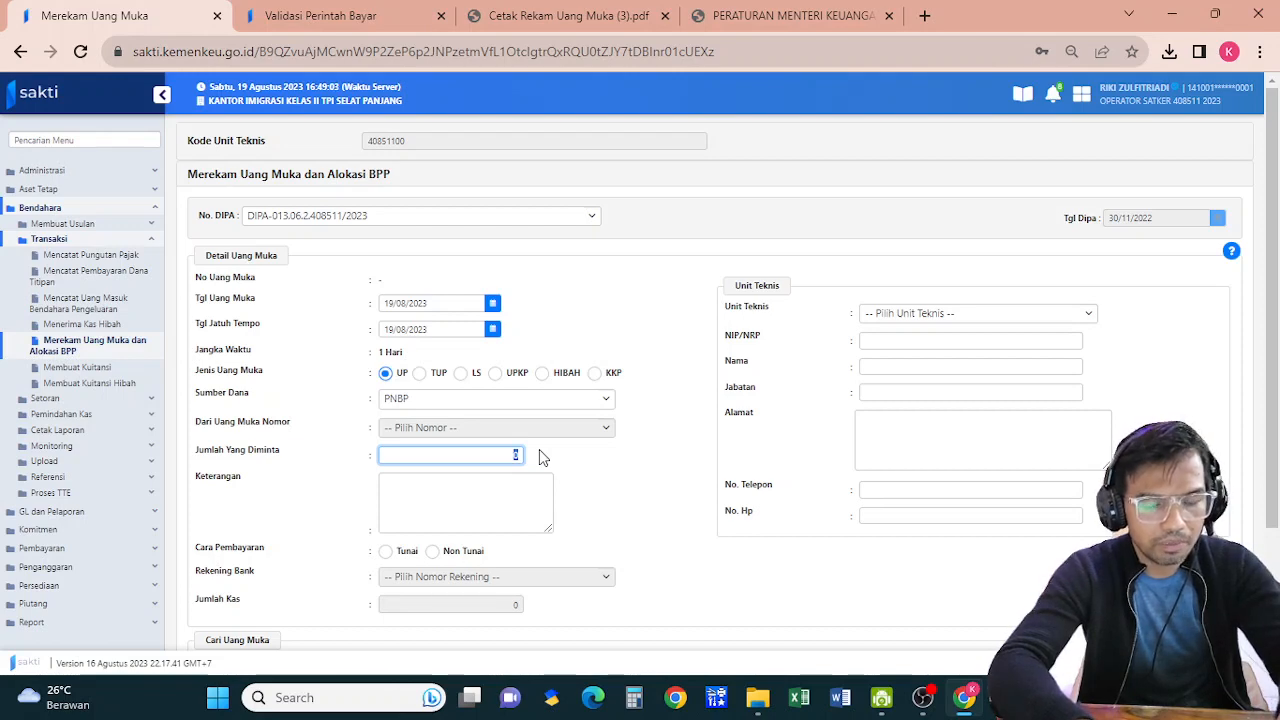
{"action": "type", "text": "3.000."}
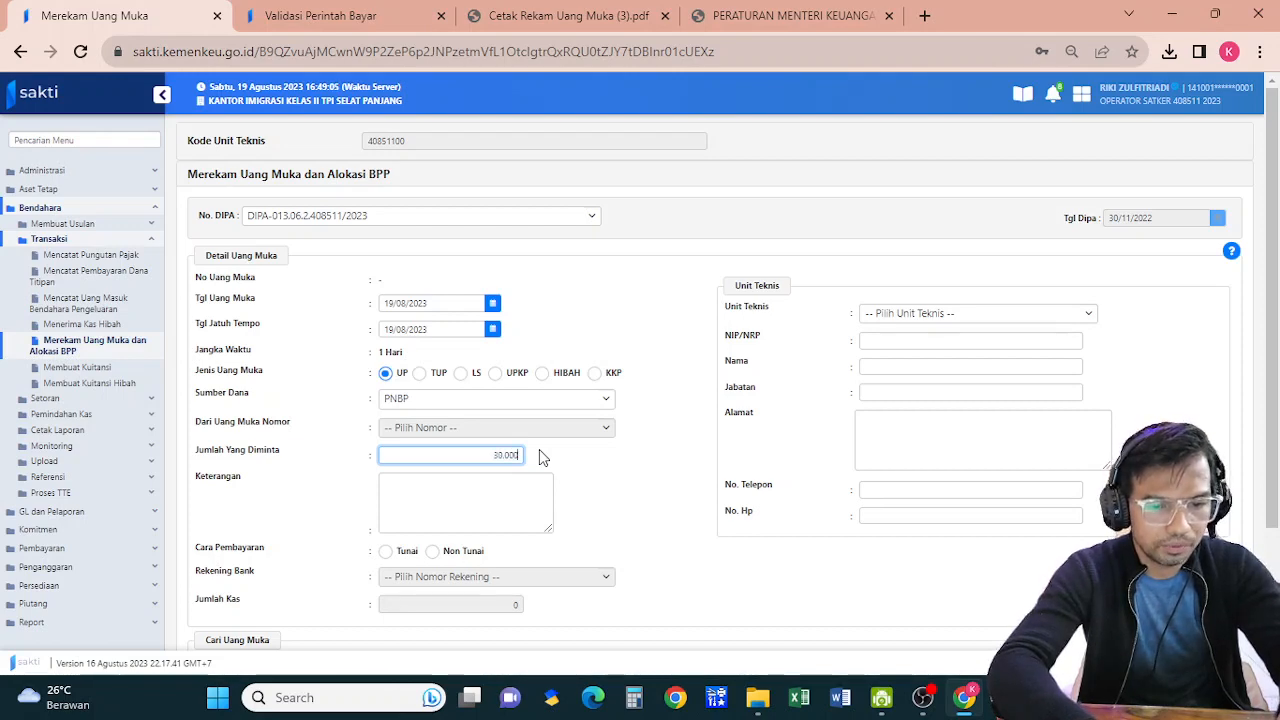
{"action": "type", "text": "000"}
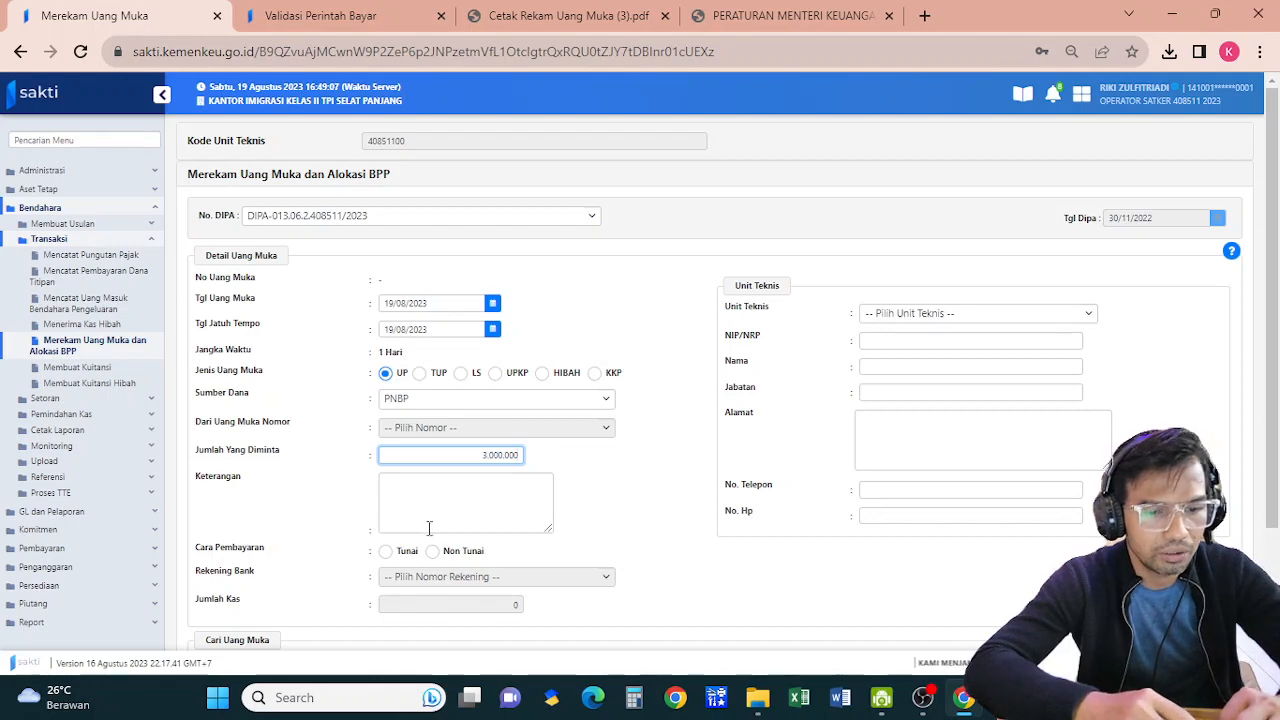
{"action": "left_click", "coordinate": [461, 504]}
{"action": "type", "text": "UANG "}
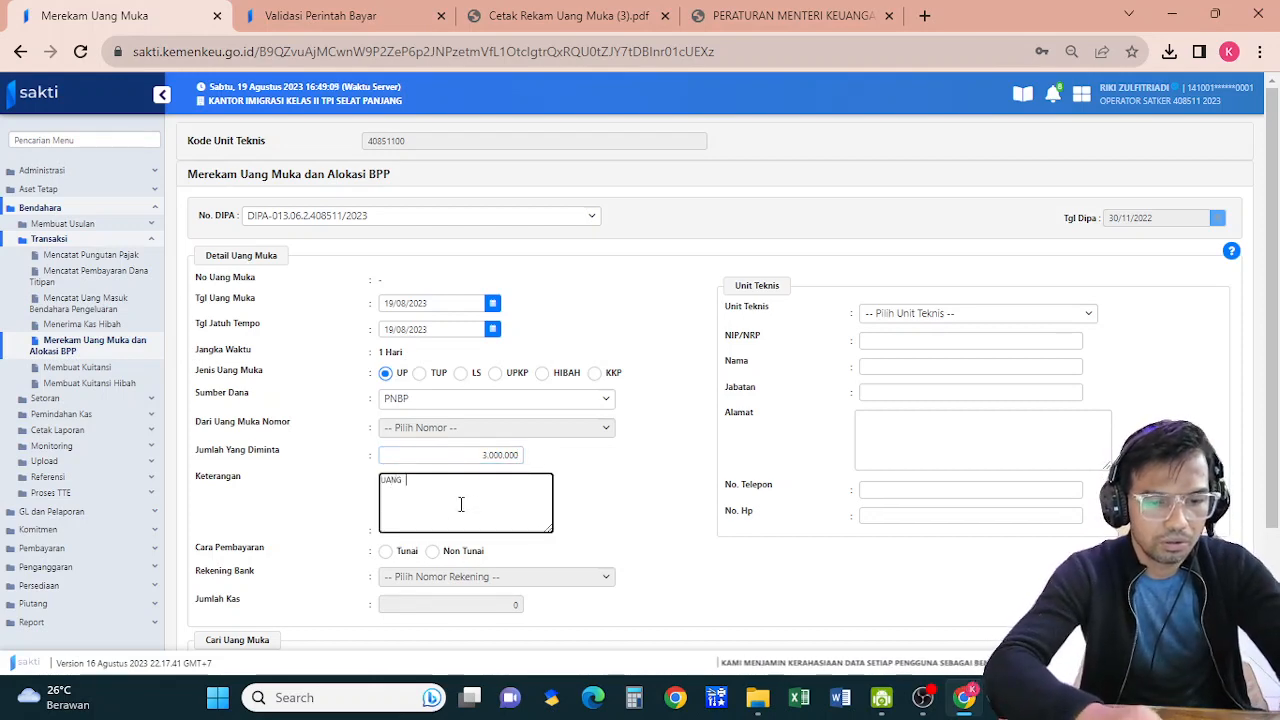
{"action": "type", "text": "MUKA "}
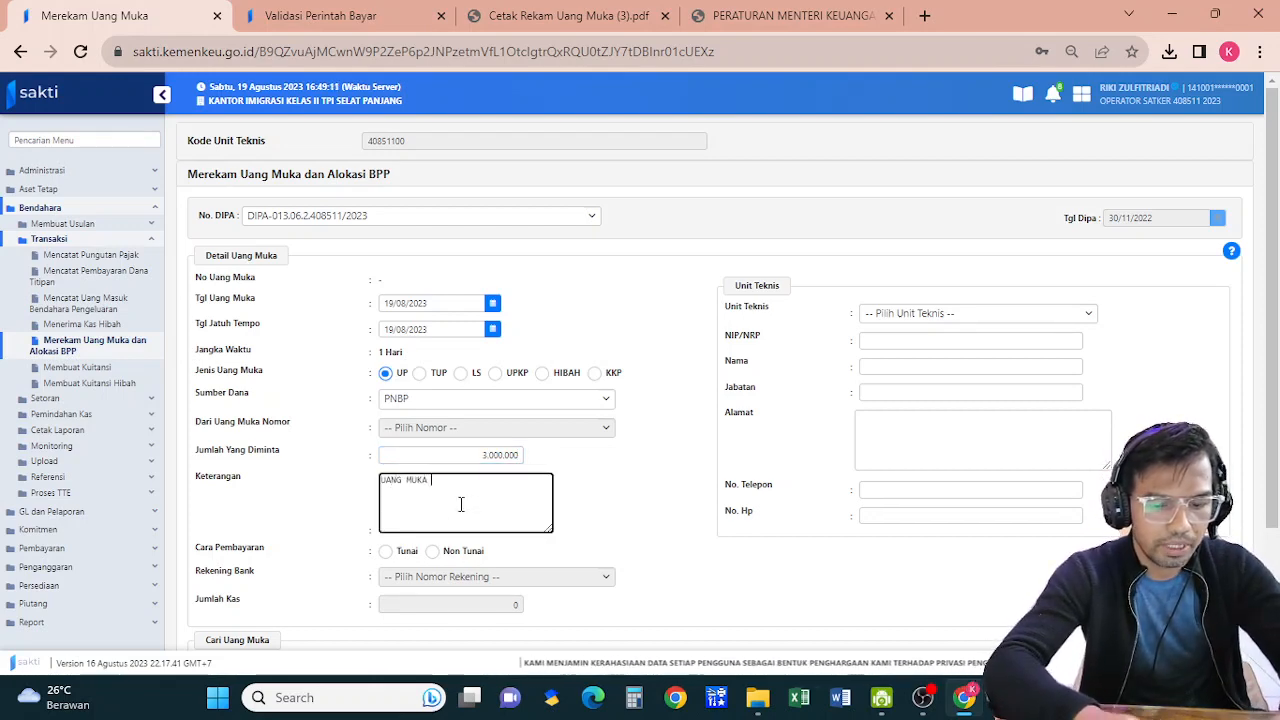
{"action": "type", "text": "PERJADIN"}
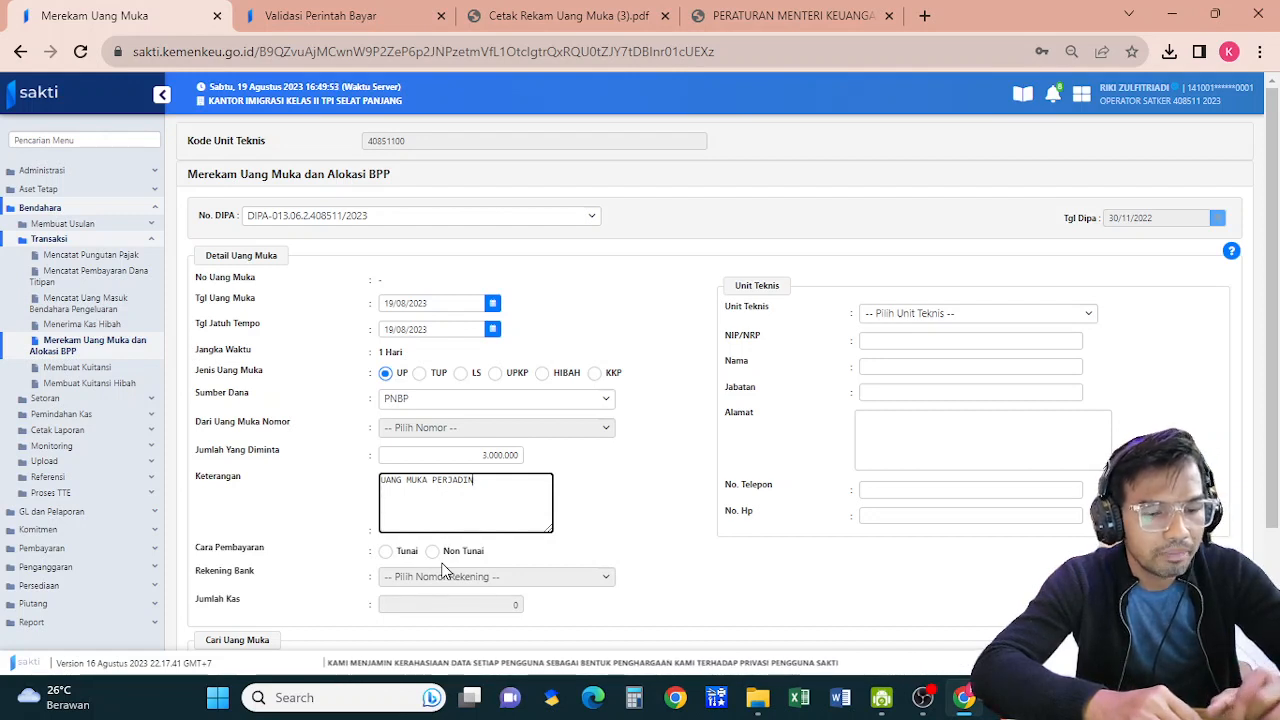
{"action": "left_click", "coordinate": [435, 557]}
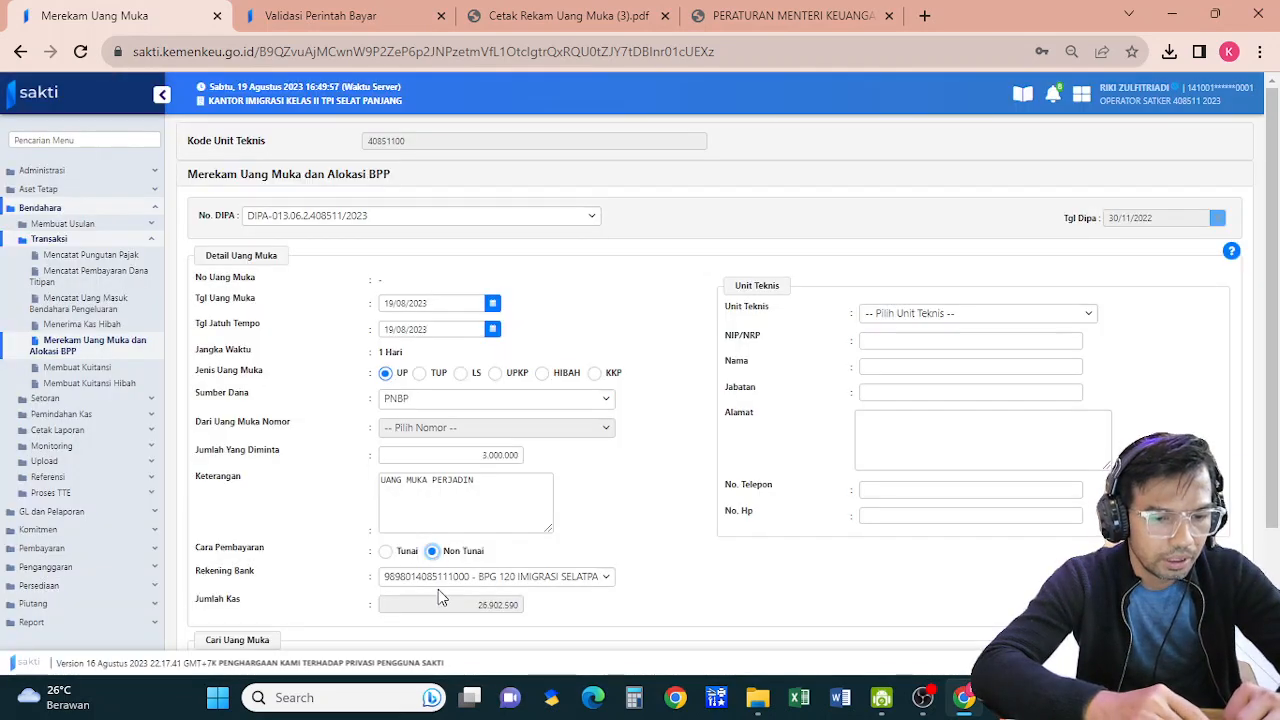
{"action": "left_click", "coordinate": [1013, 318]}
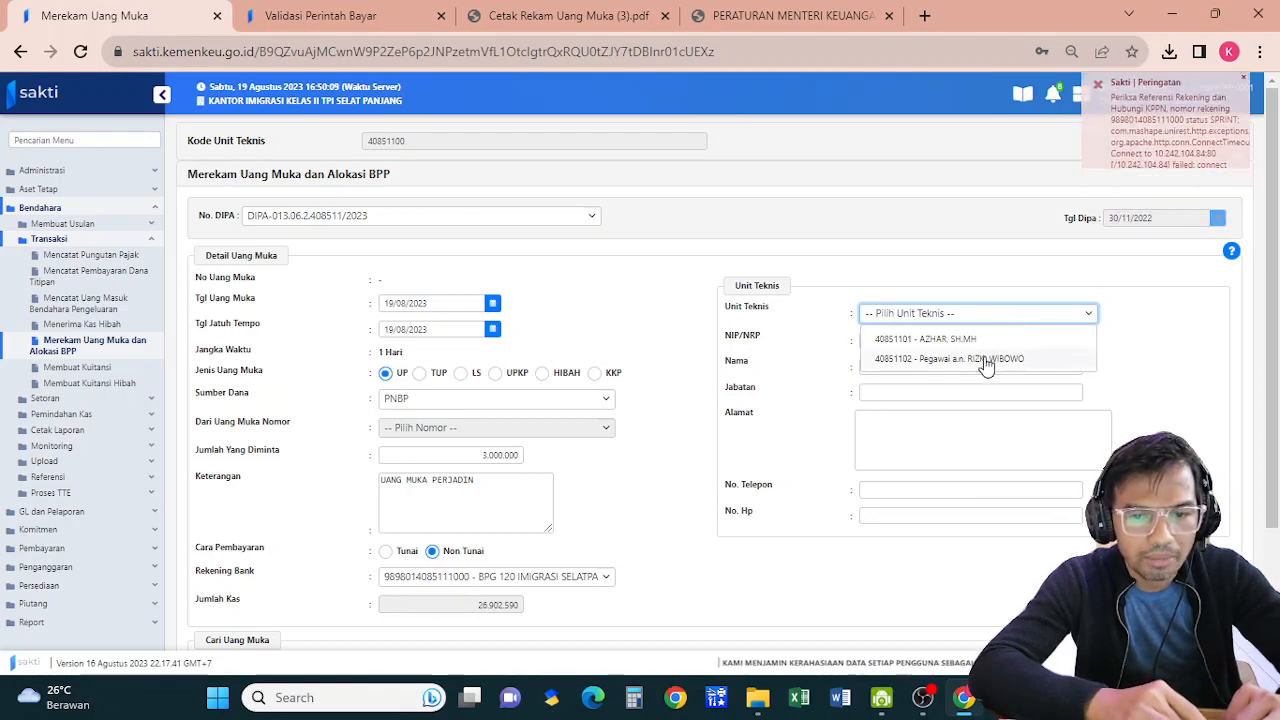
Select unit teknis 40851102 and enter the employee's NIP and name
{"action": "left_click", "coordinate": [985, 359]}
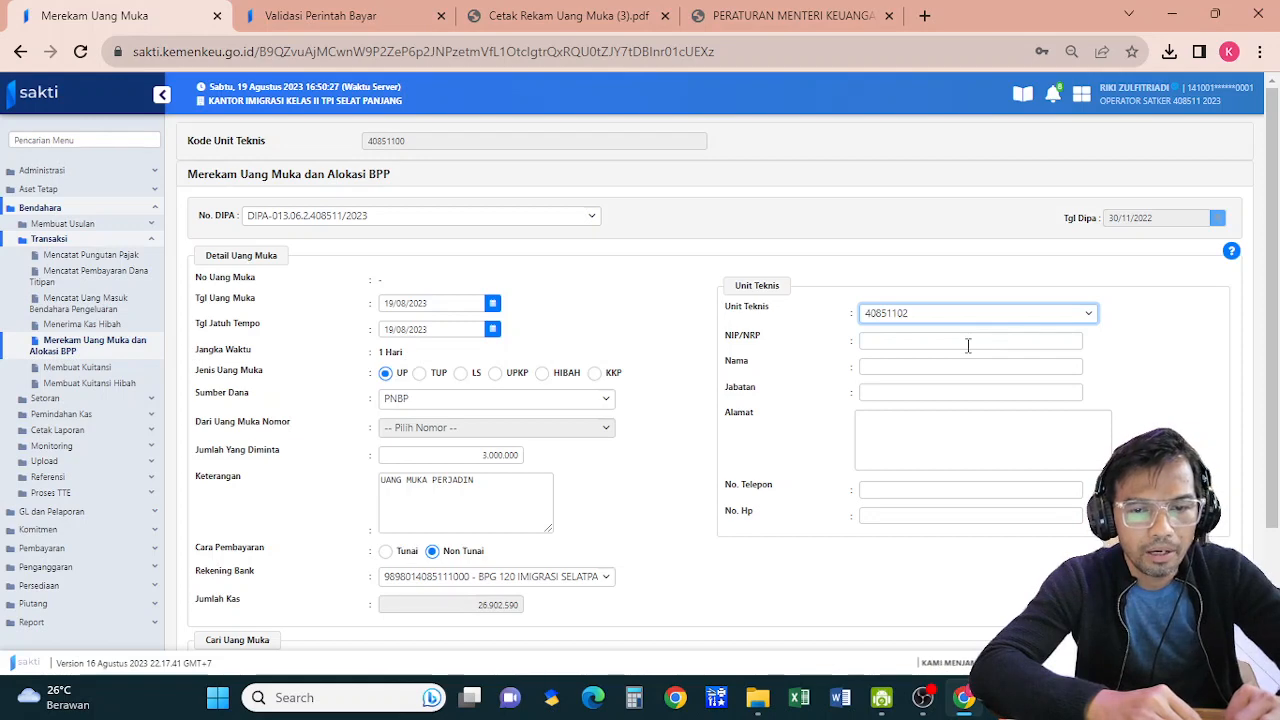
{"action": "left_click", "coordinate": [968, 345]}
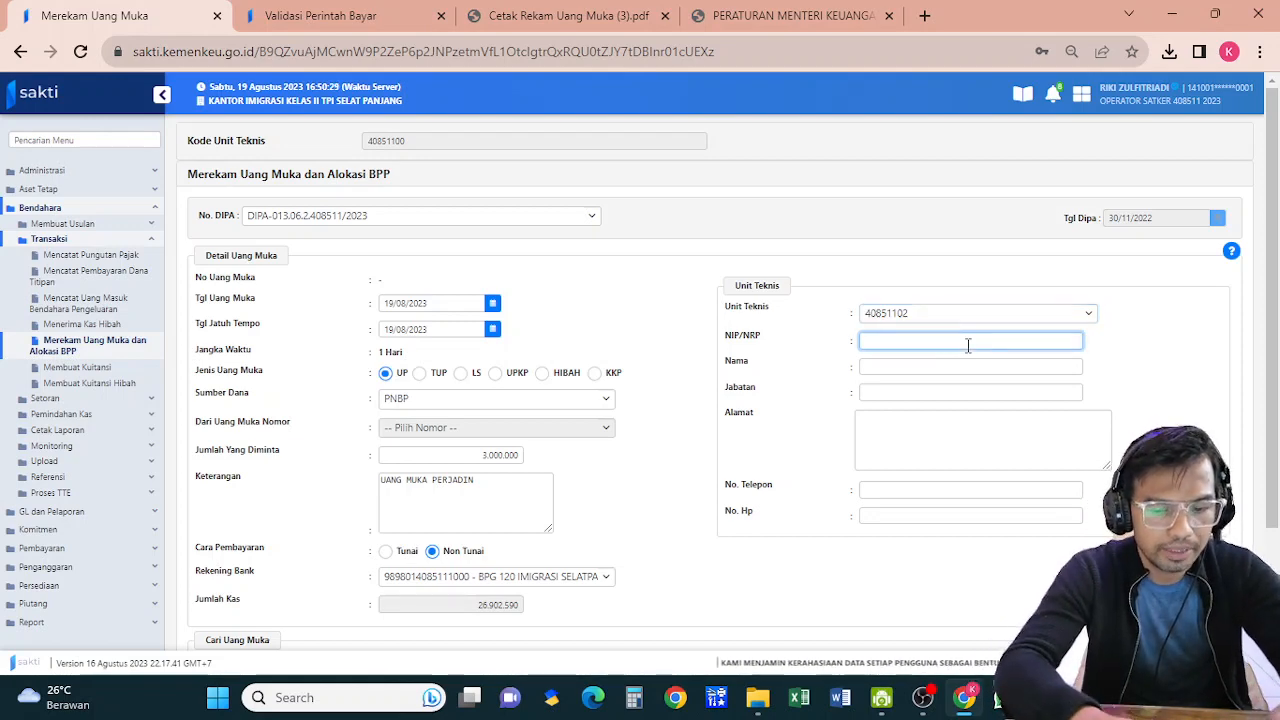
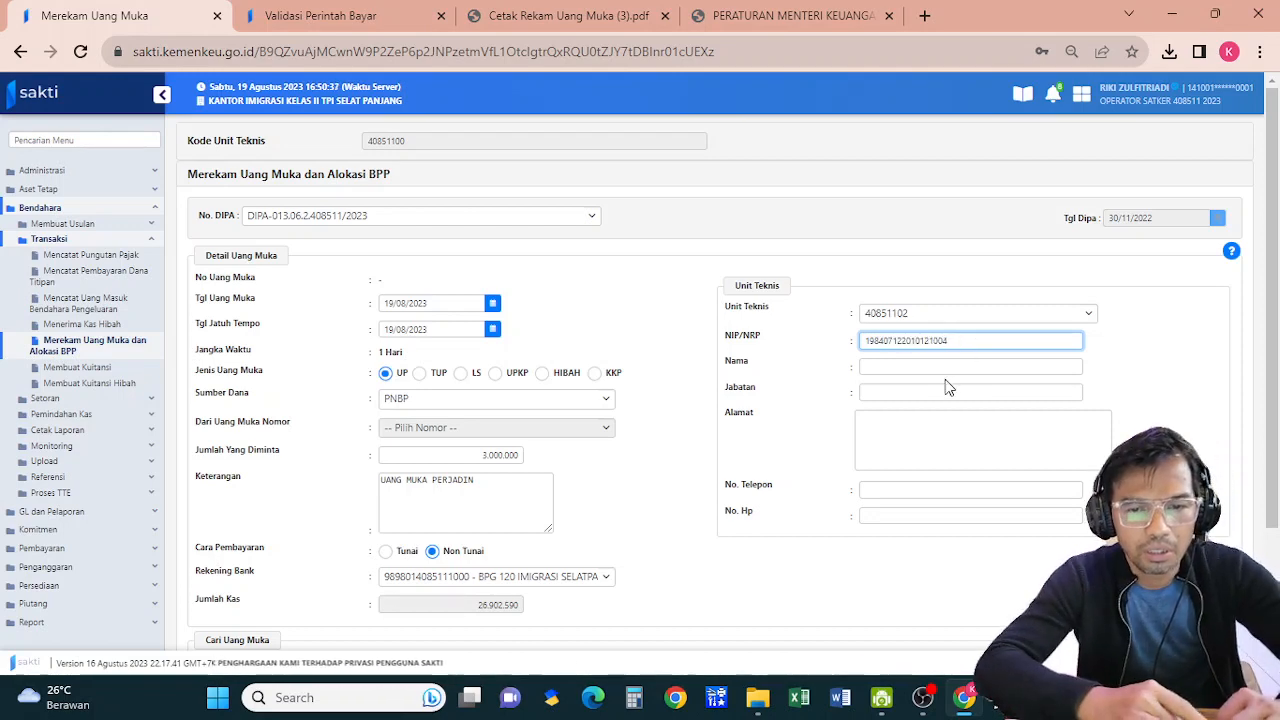
{"action": "left_click", "coordinate": [945, 369]}
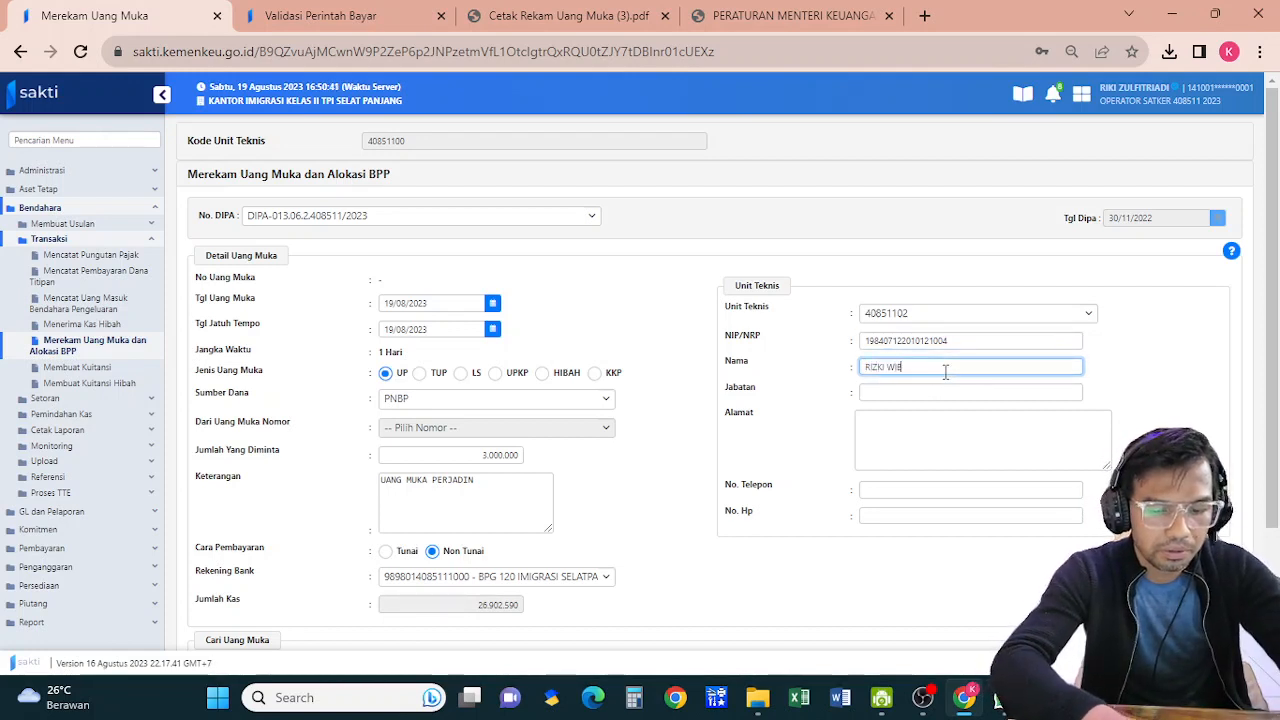
Fill in the employee's position, address, phone number and mobile number
{"action": "left_click", "coordinate": [942, 391]}
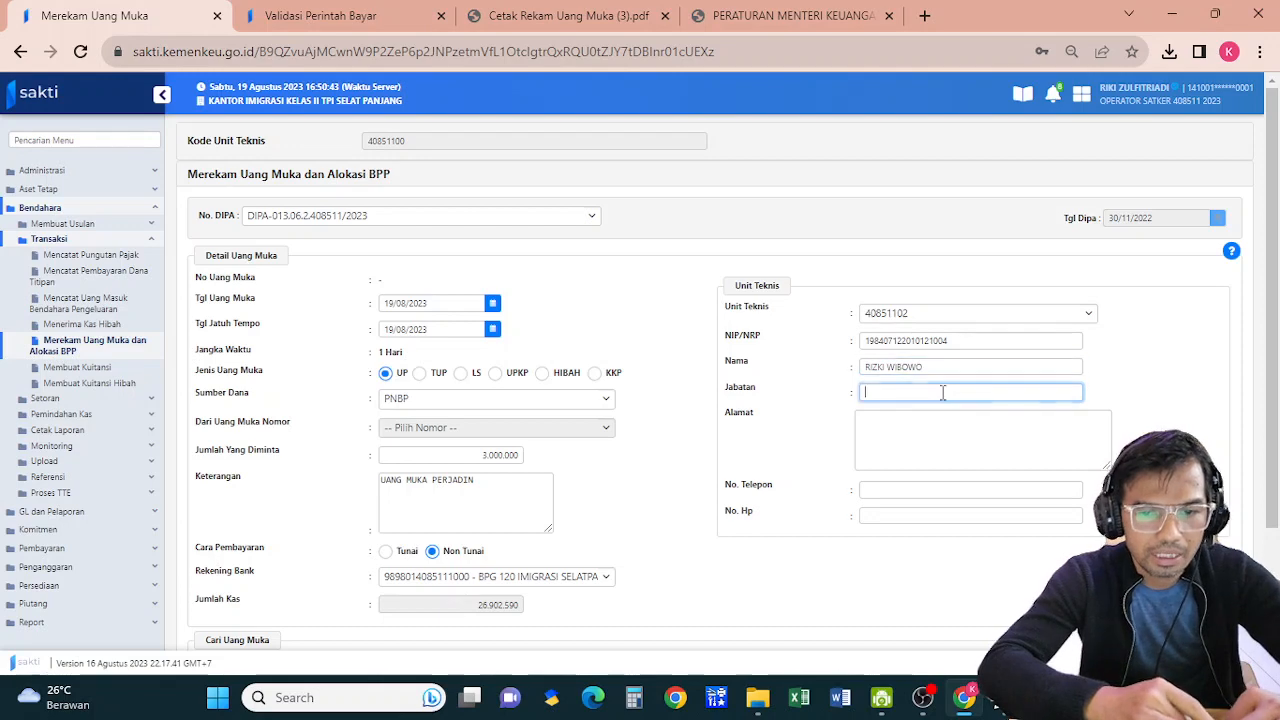
{"action": "left_click", "coordinate": [936, 451]}
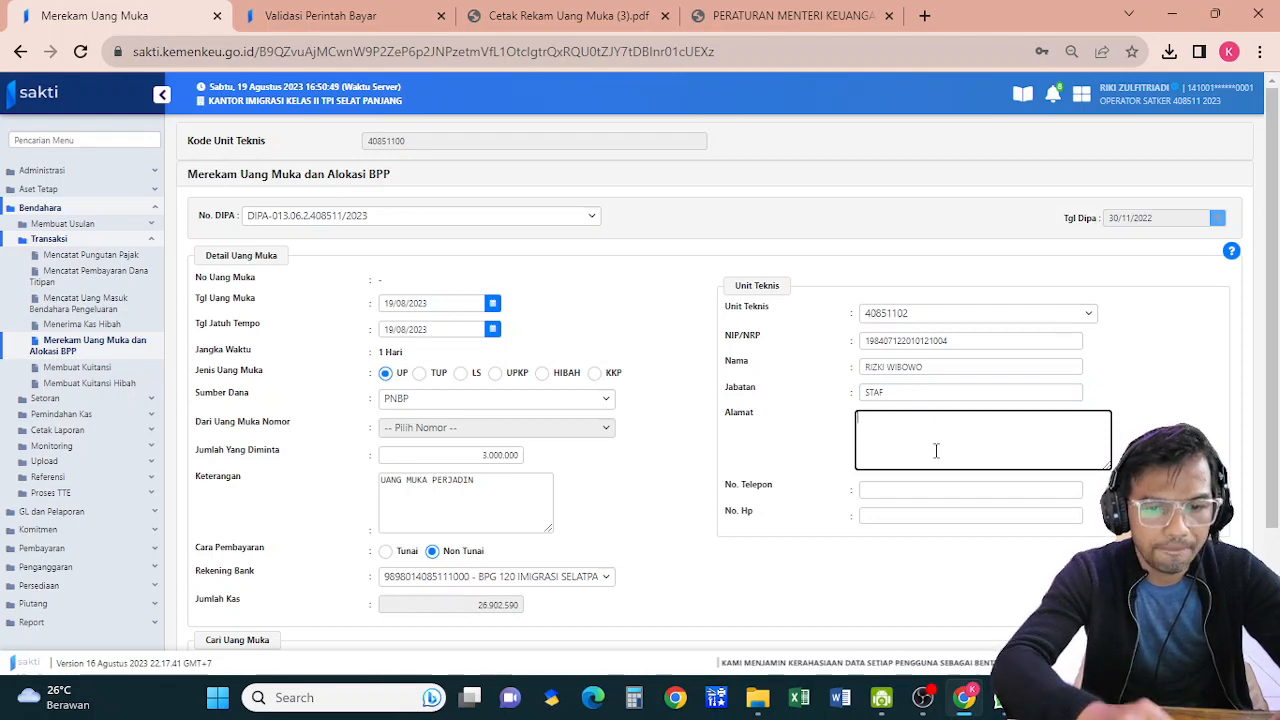
{"action": "type", "text": "JL."}
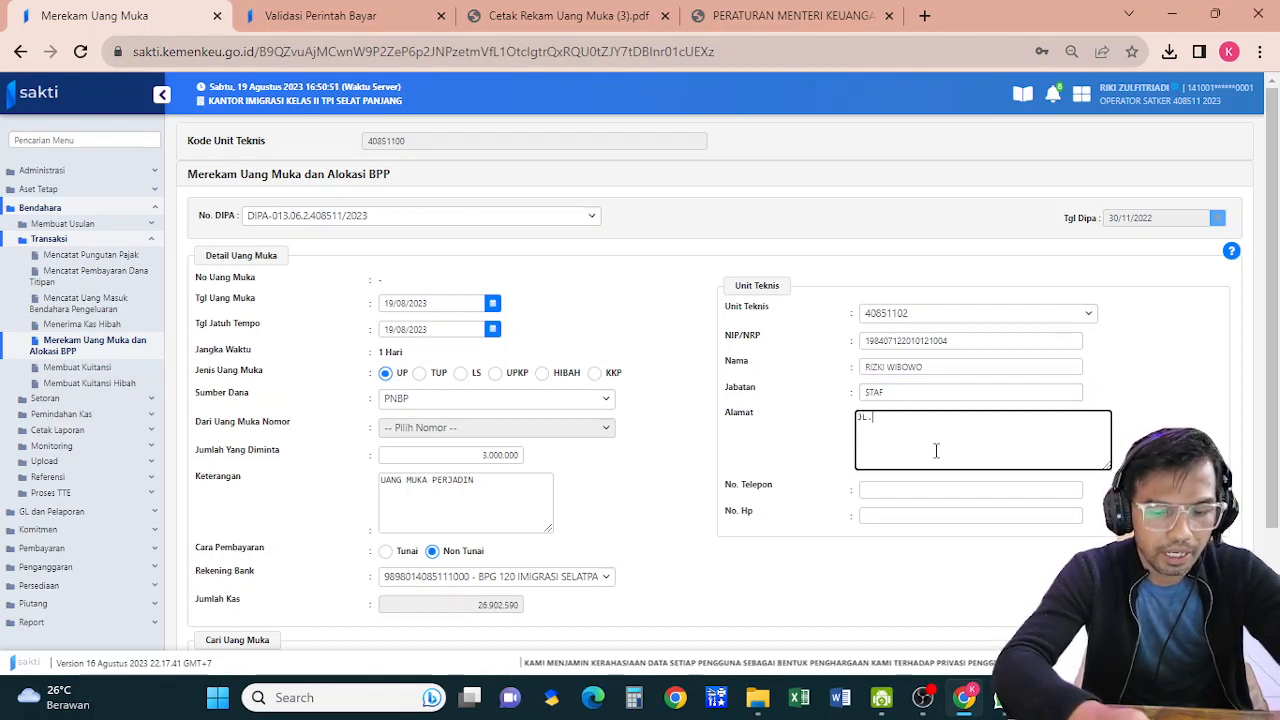
{"action": "type", "text": " MERDEKA"}
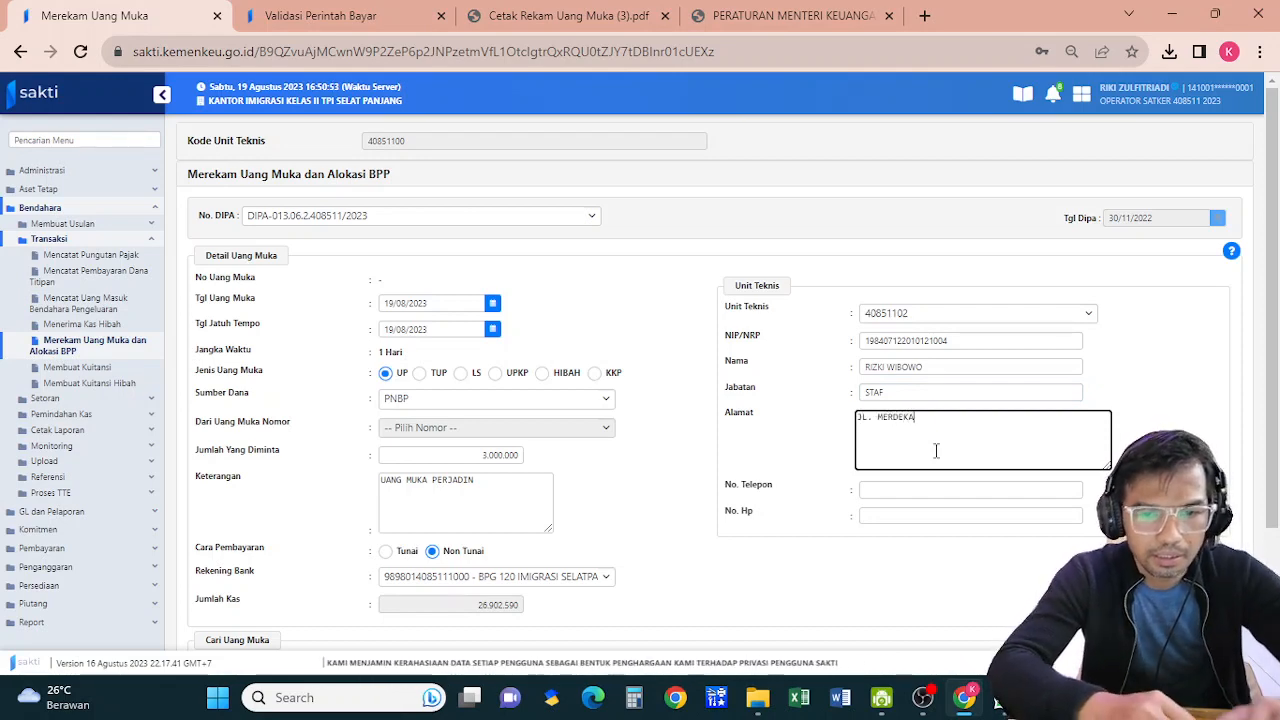
{"action": "left_click", "coordinate": [925, 492]}
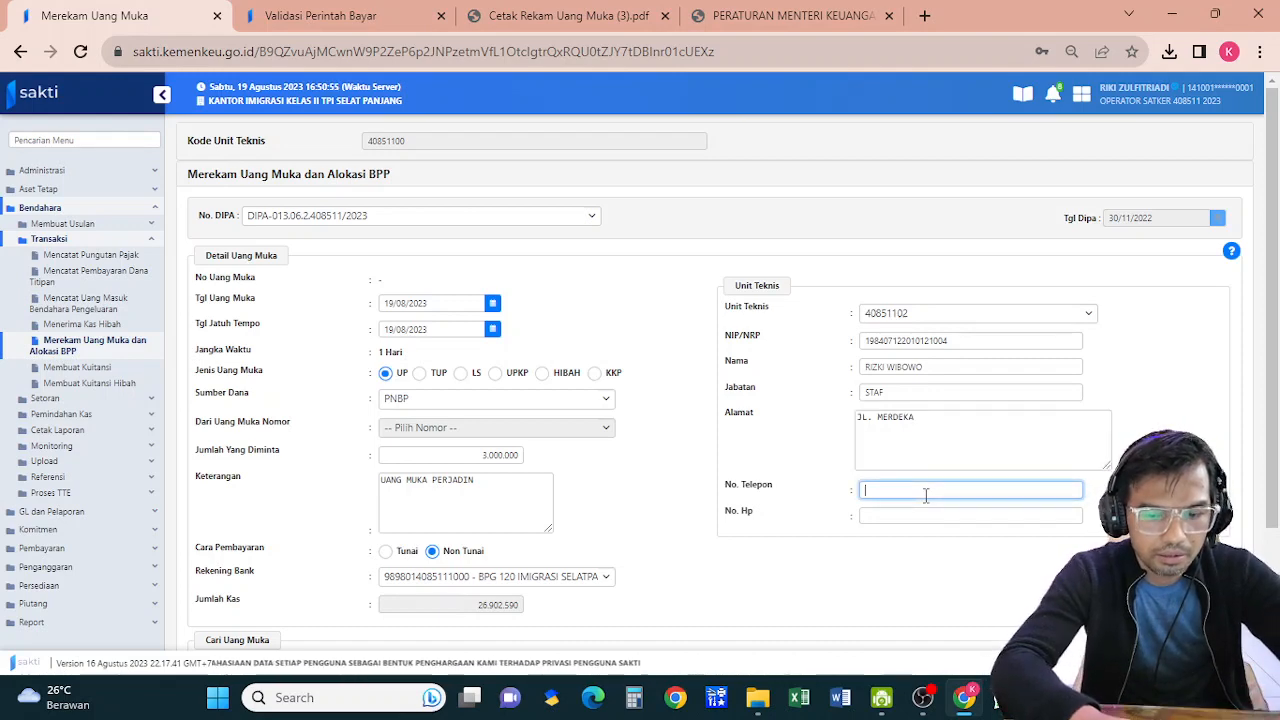
{"action": "type", "text": "076333"}
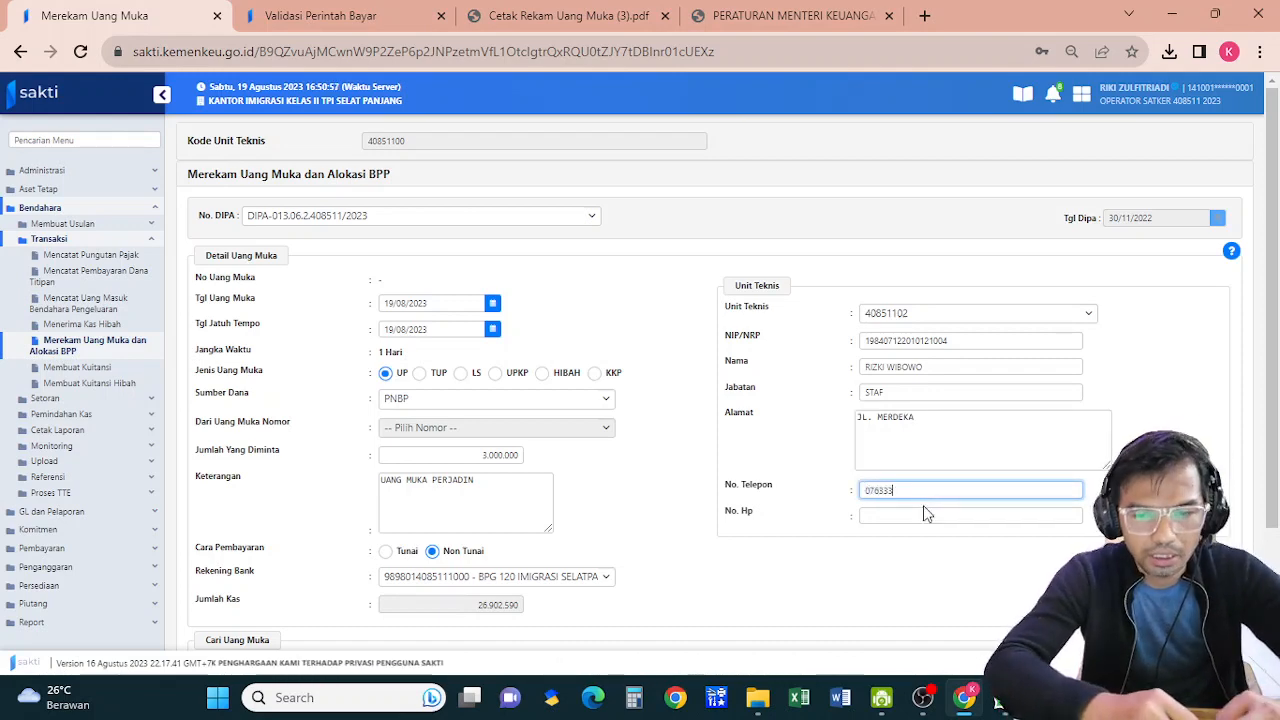
{"action": "left_click", "coordinate": [924, 513]}
{"action": "type", "text": "081111"}
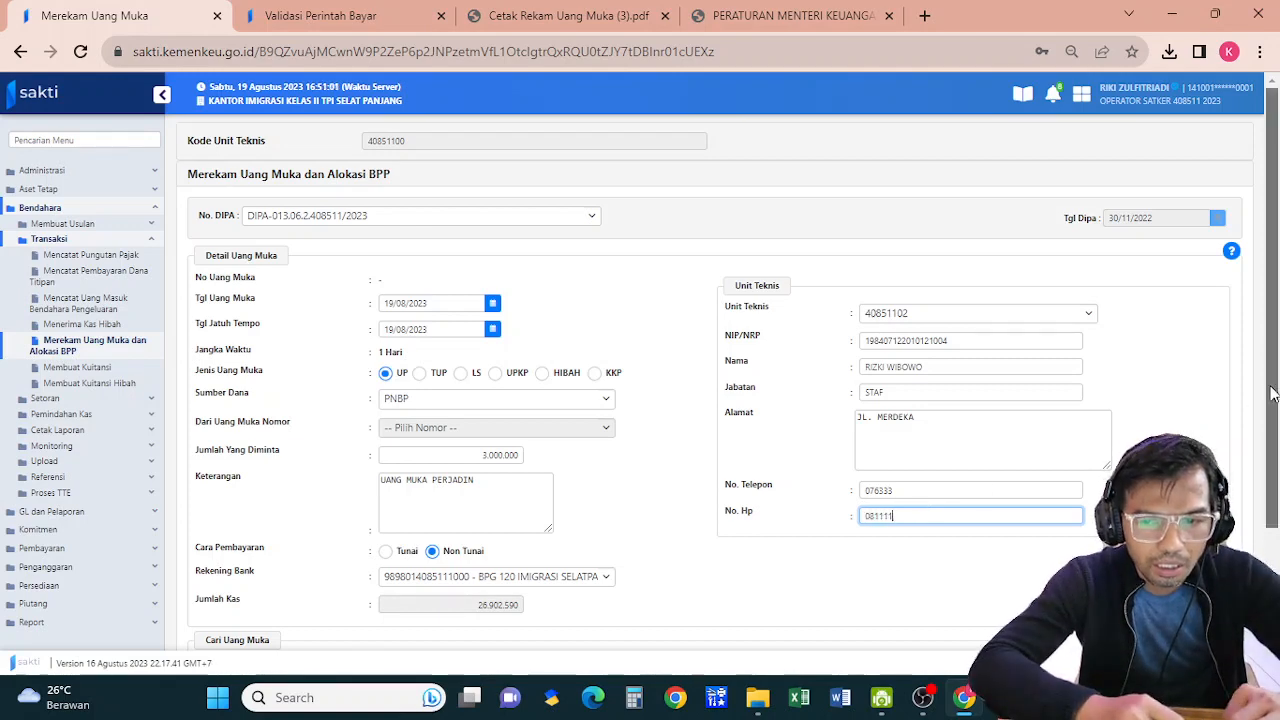
{"action": "scroll", "coordinate": [1245, 553], "scroll_direction": "down", "scroll_amount": 2}
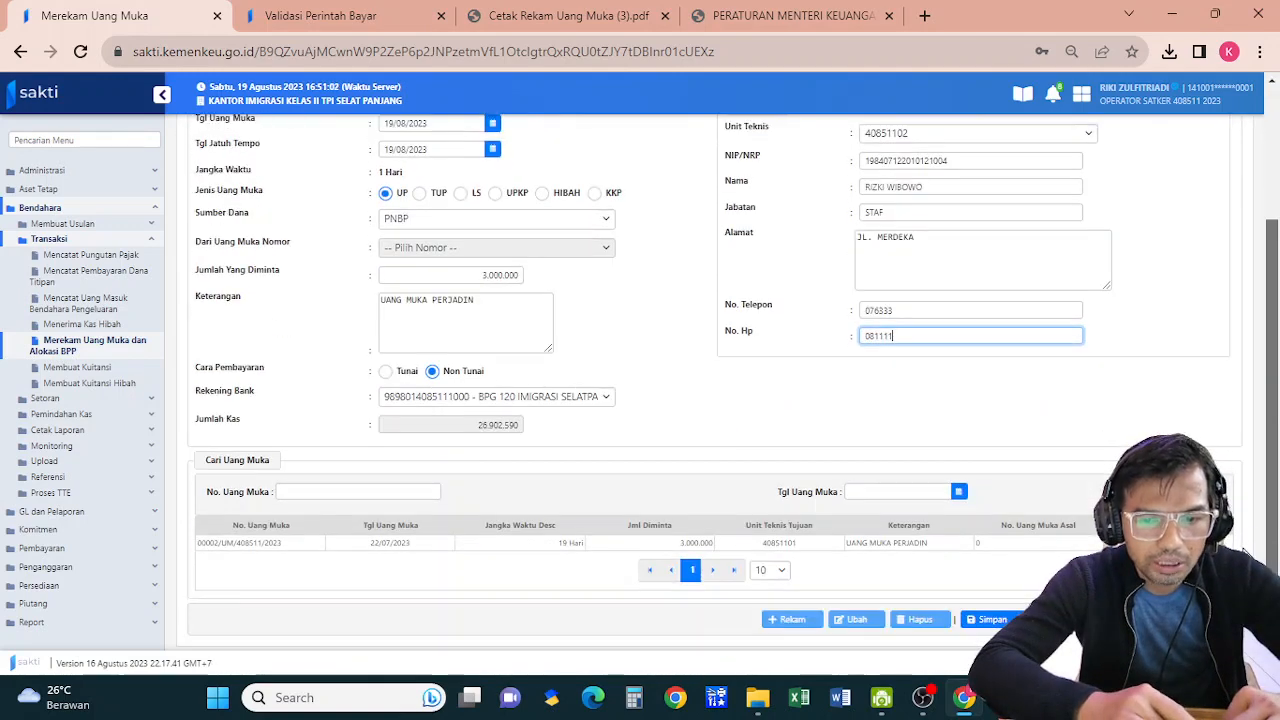
{"action": "left_click", "coordinate": [990, 620]}
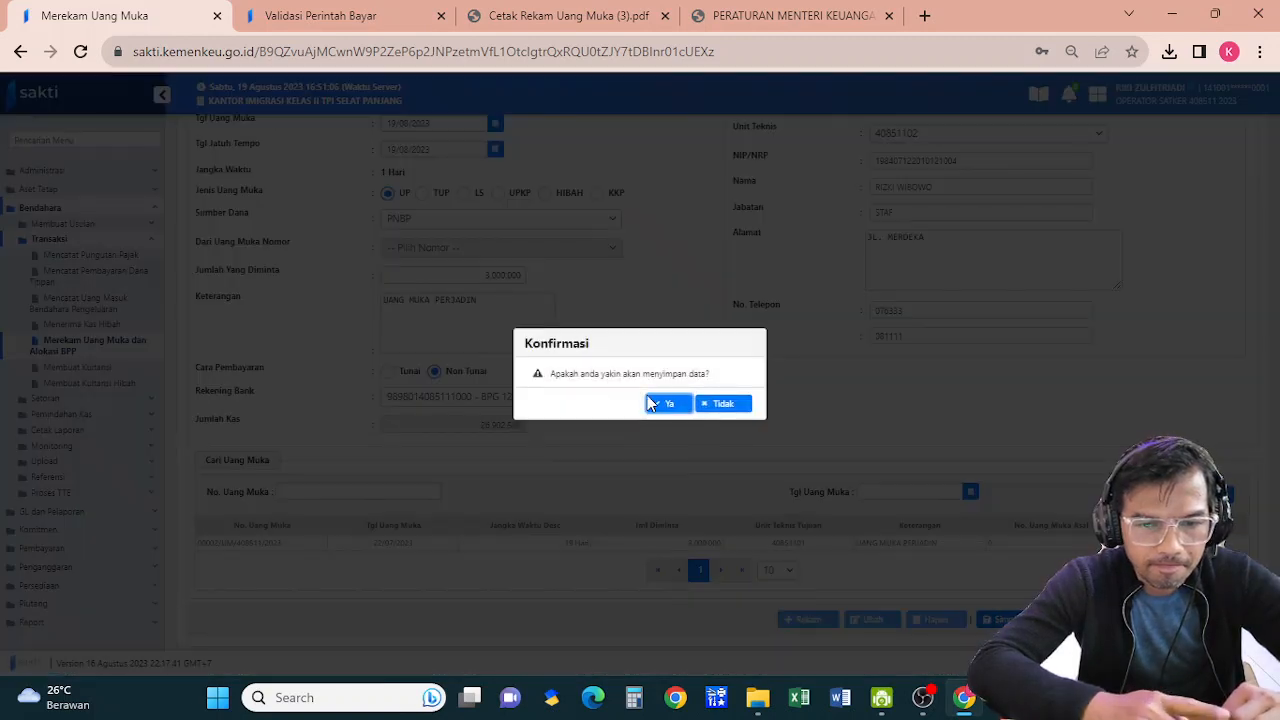
{"action": "left_click", "coordinate": [665, 403]}
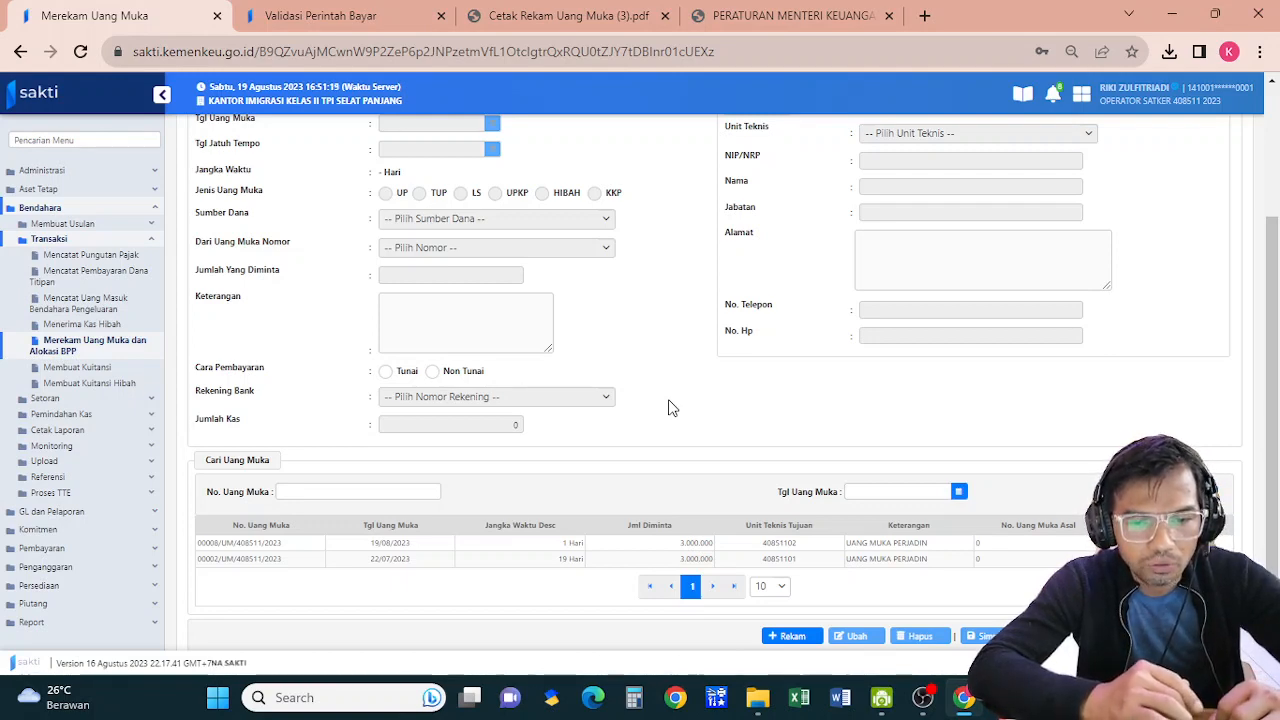
Download the 00008/UM voucher with the PPK as signatory and show it in Downloads
{"action": "left_click", "coordinate": [885, 542]}
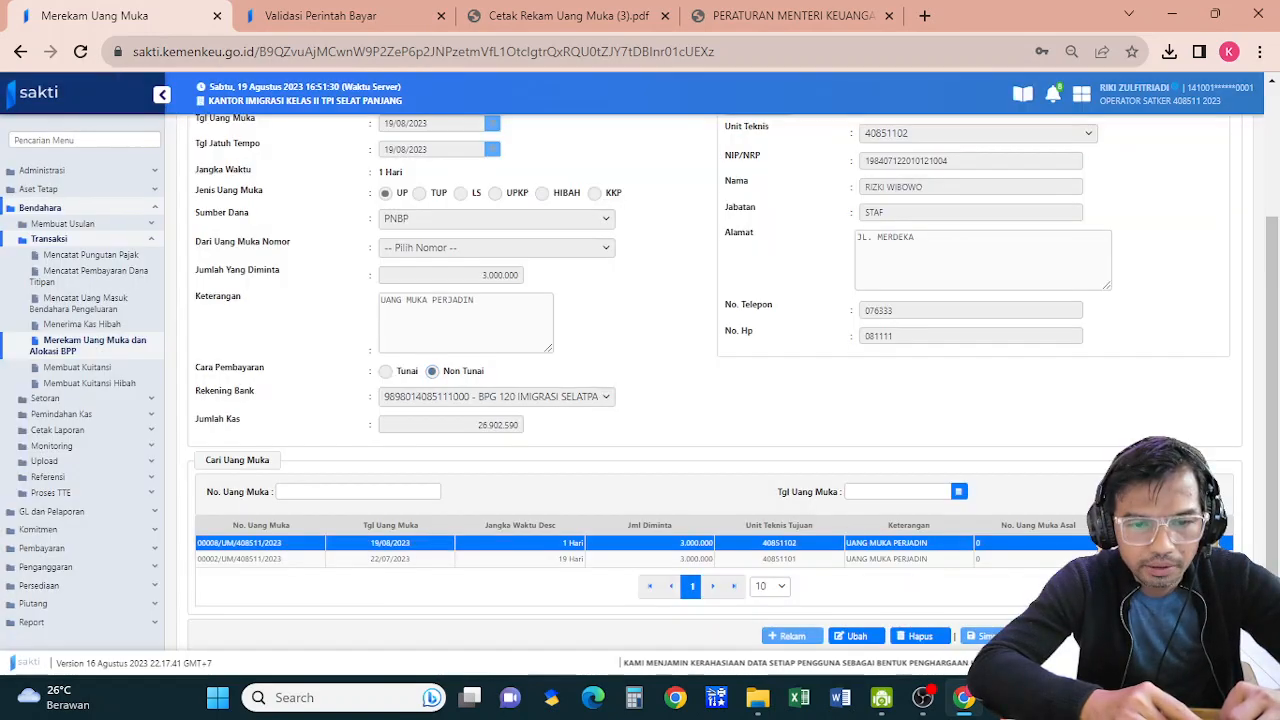
{"action": "left_click", "coordinate": [1128, 636]}
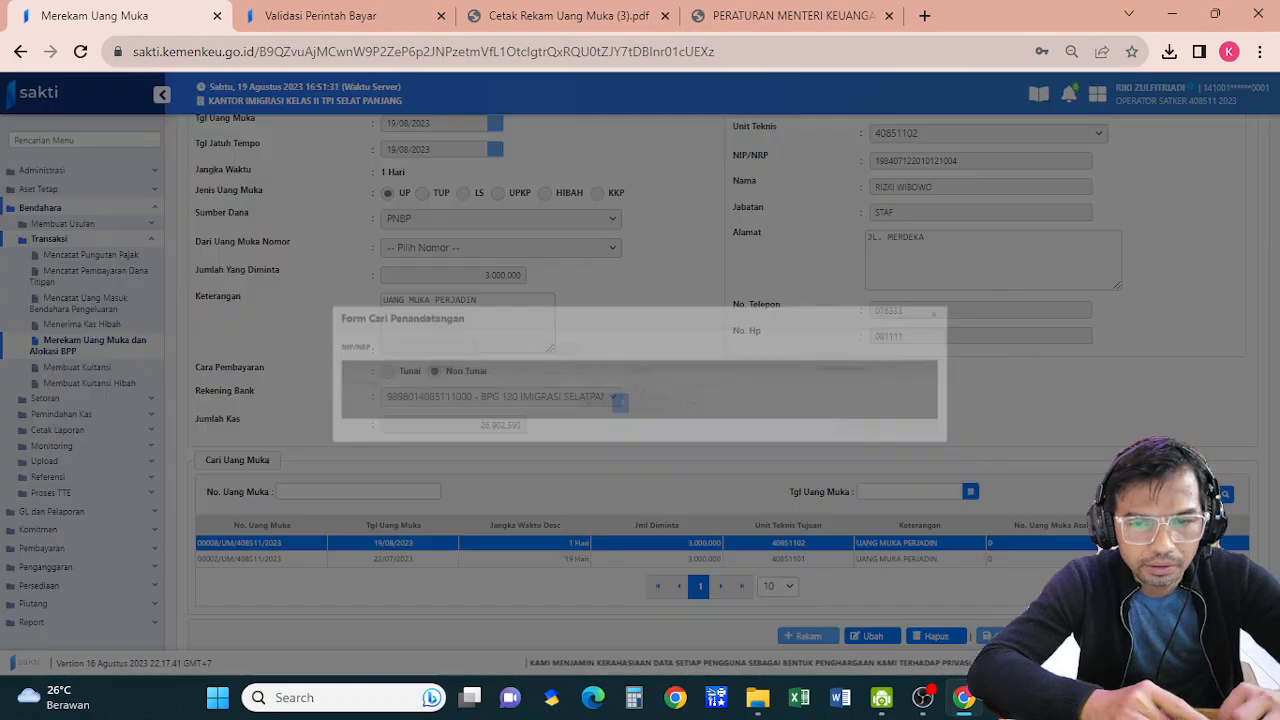
{"action": "left_click", "coordinate": [831, 386]}
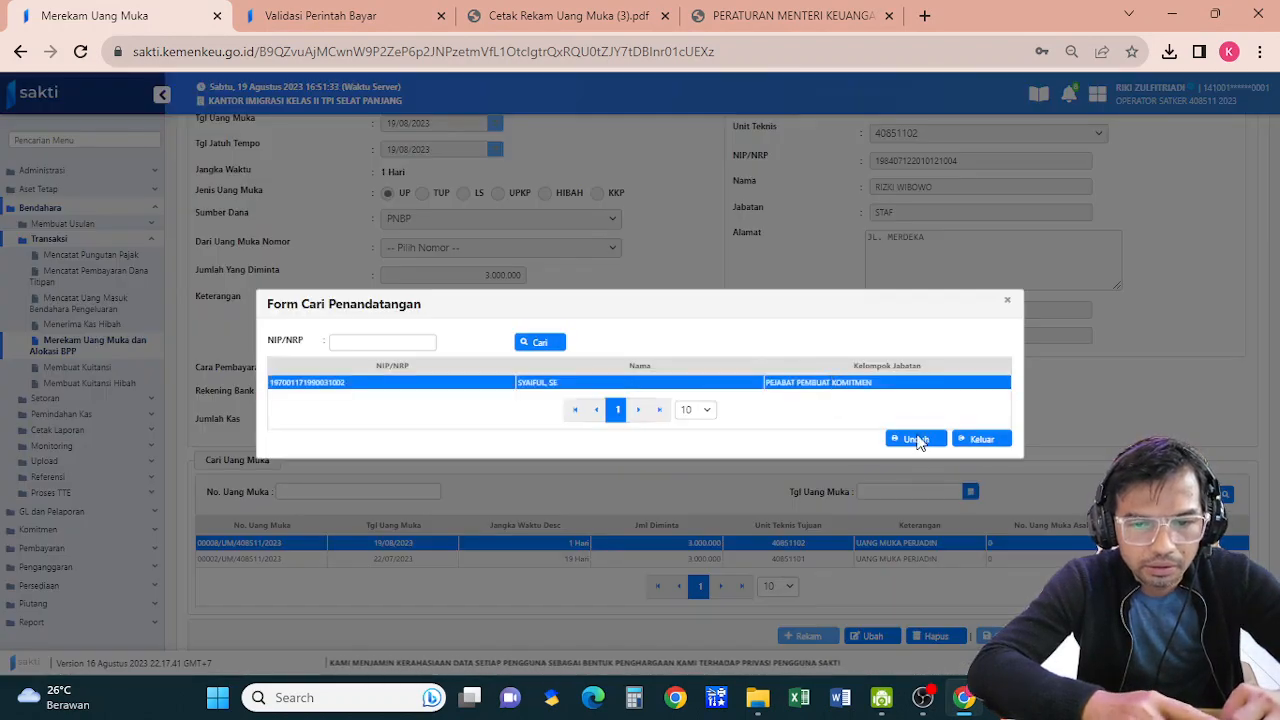
{"action": "left_click", "coordinate": [915, 441]}
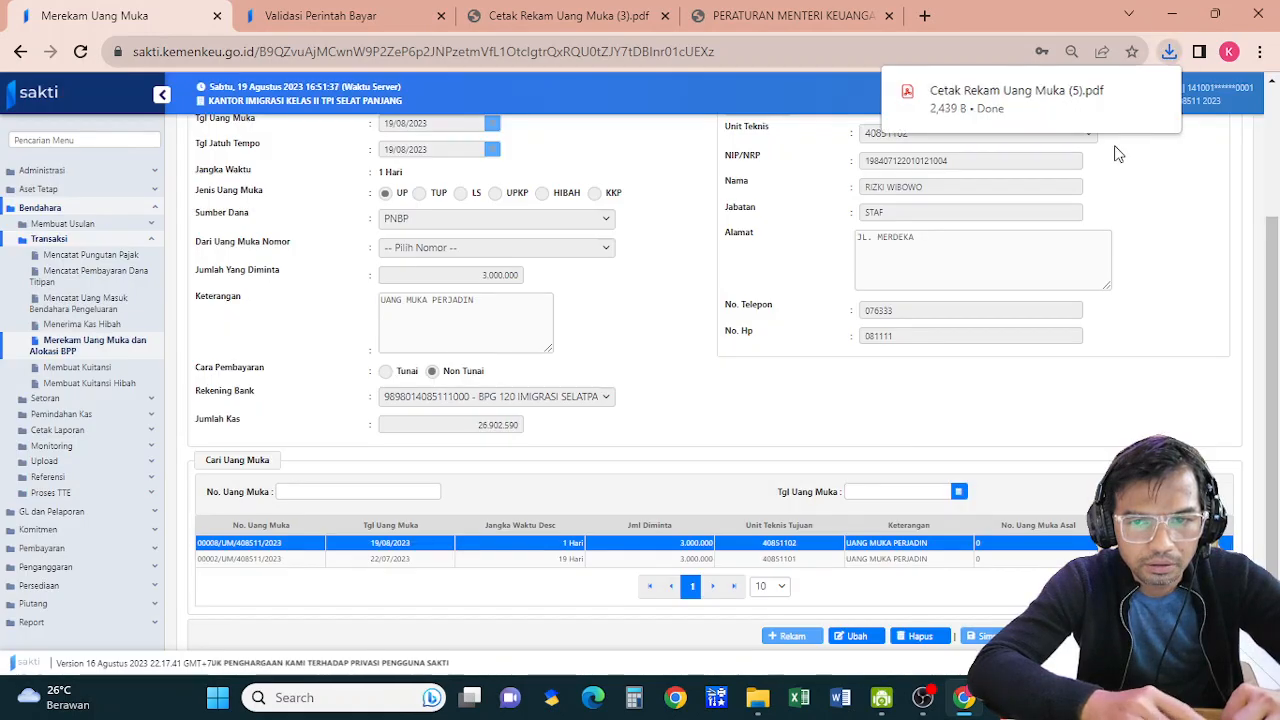
{"action": "left_click", "coordinate": [1124, 92]}
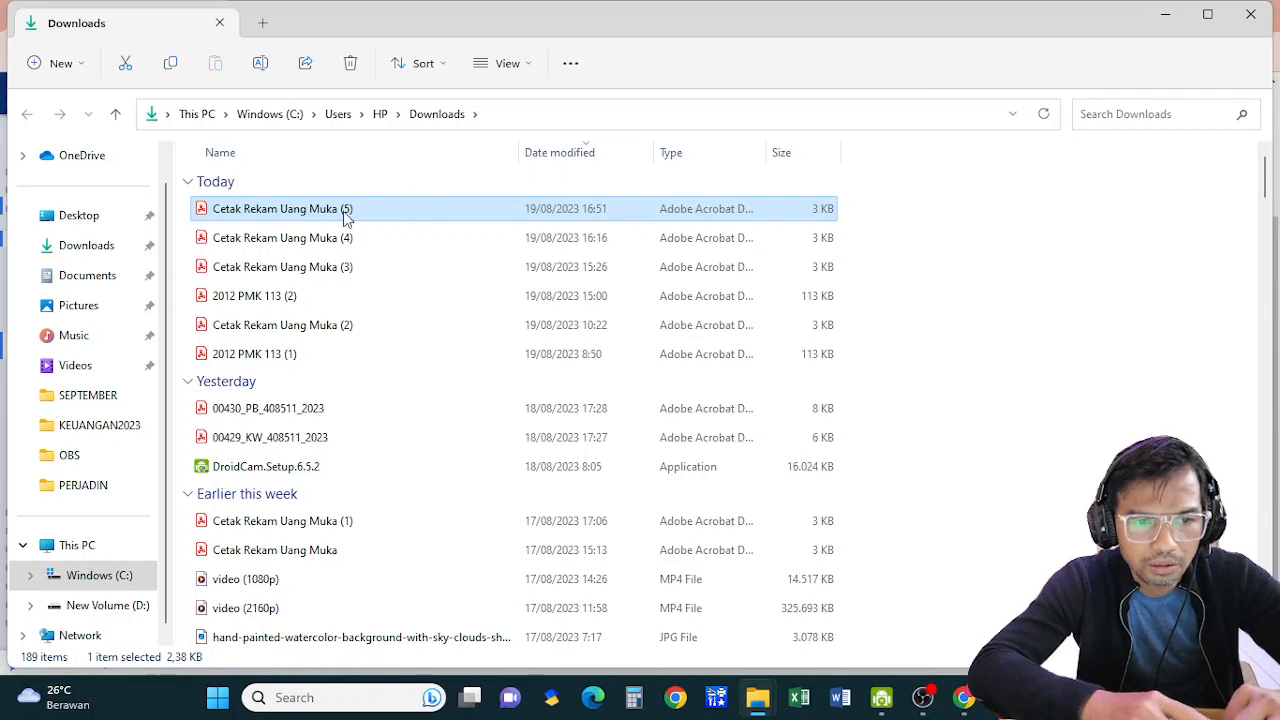
Open Cetak Rekam Uang Muka (5).pdf in Adobe Acrobat
{"action": "double_click", "coordinate": [345, 212]}
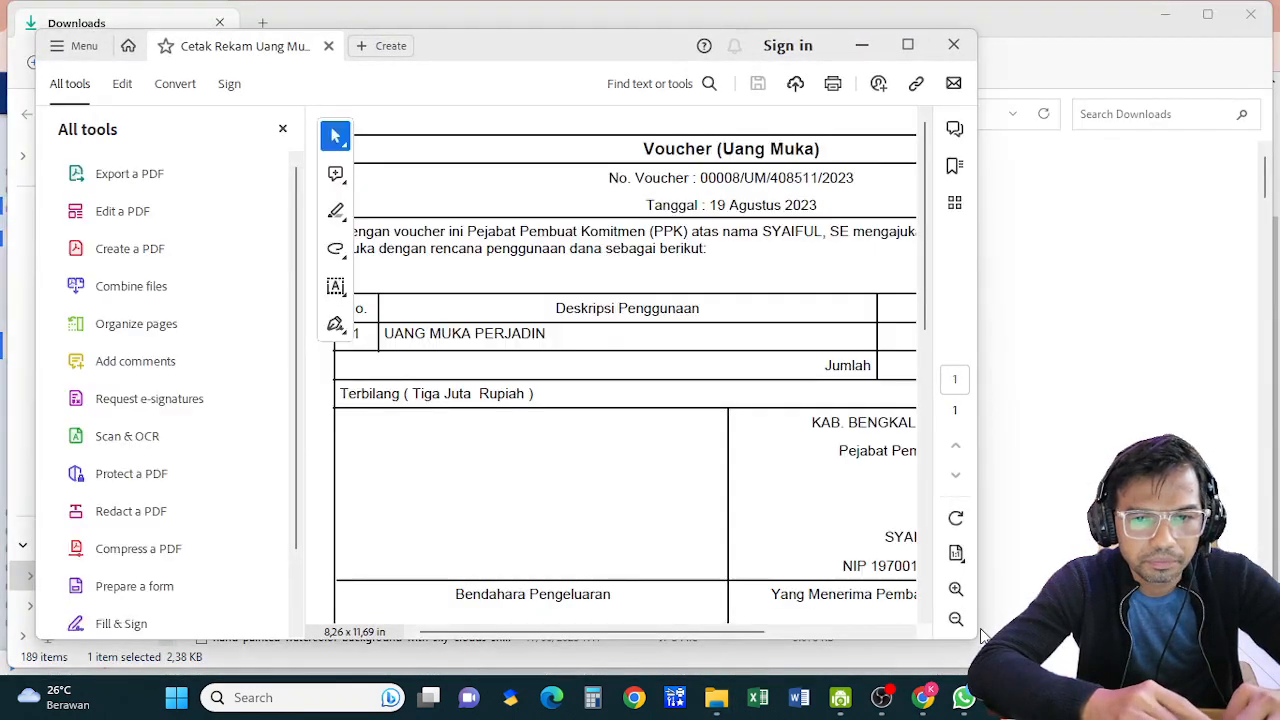
Maximize the voucher, check the signature rows, then return to SAKTI in Chrome
{"action": "left_click", "coordinate": [908, 46]}
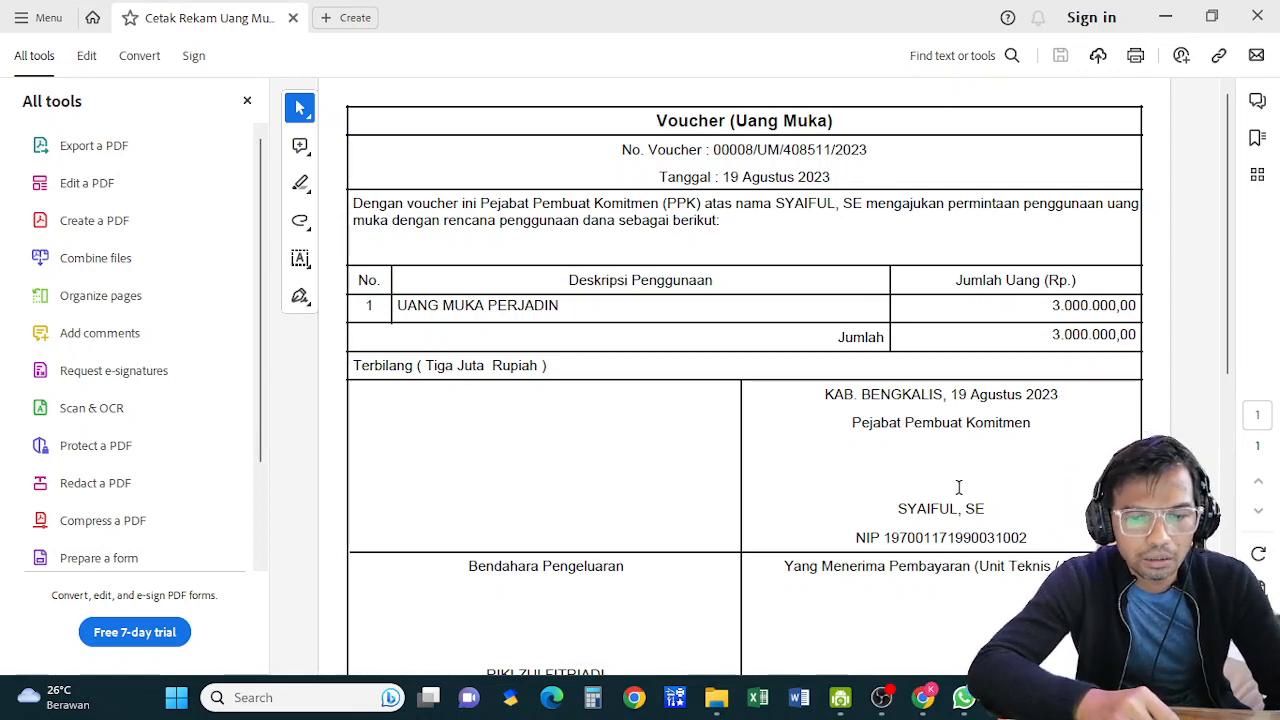
{"action": "scroll", "coordinate": [1240, 408], "scroll_direction": "down", "scroll_amount": 3}
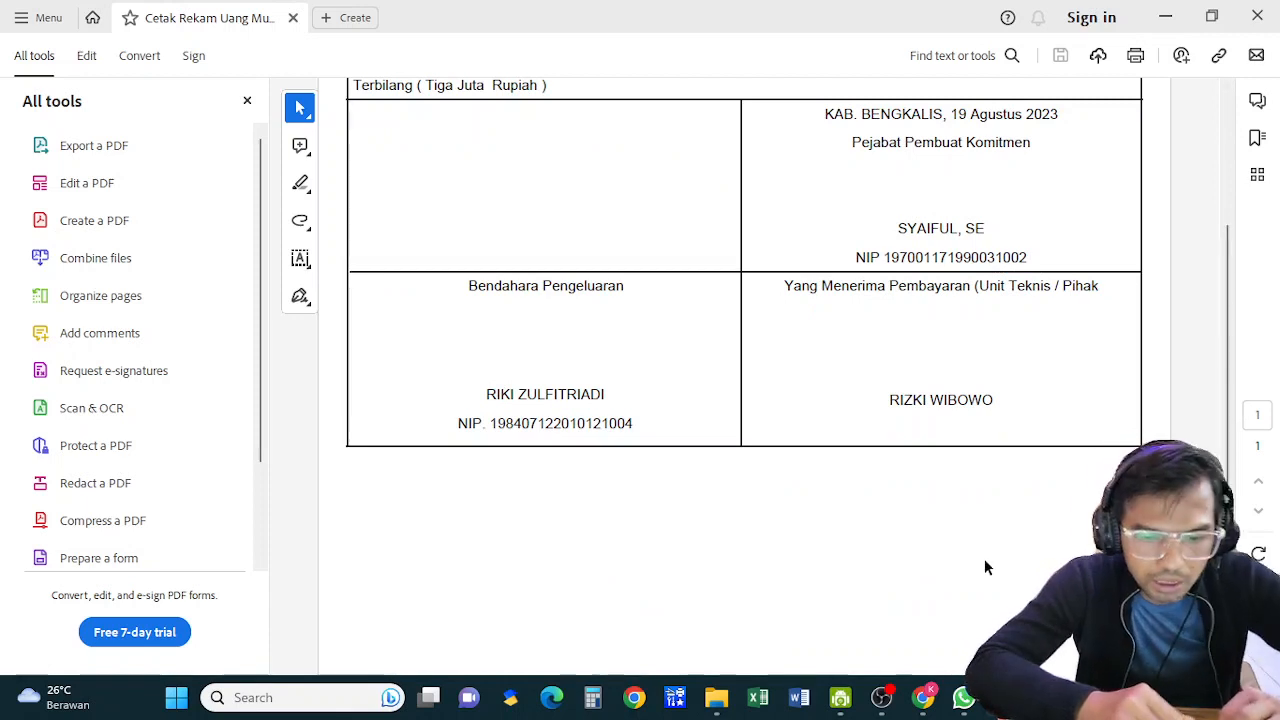
{"action": "left_click", "coordinate": [923, 698]}
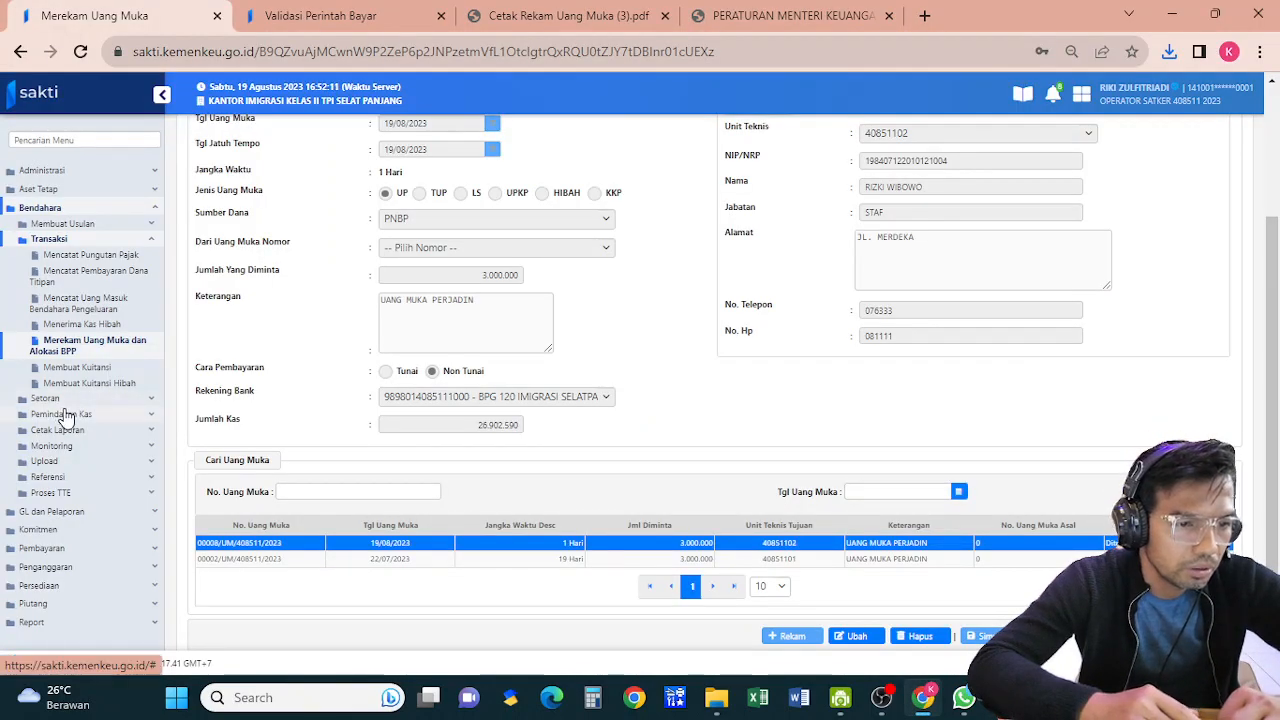
{"action": "left_click", "coordinate": [75, 448]}
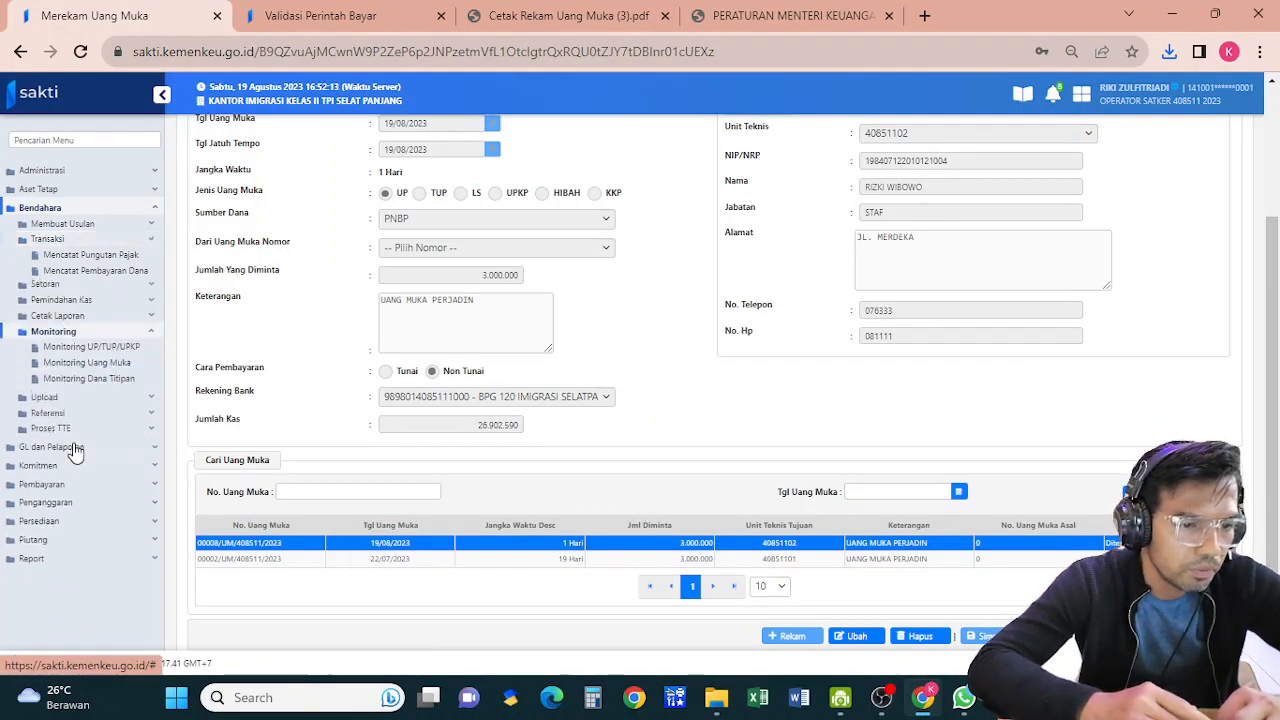
{"action": "left_click", "coordinate": [118, 336]}
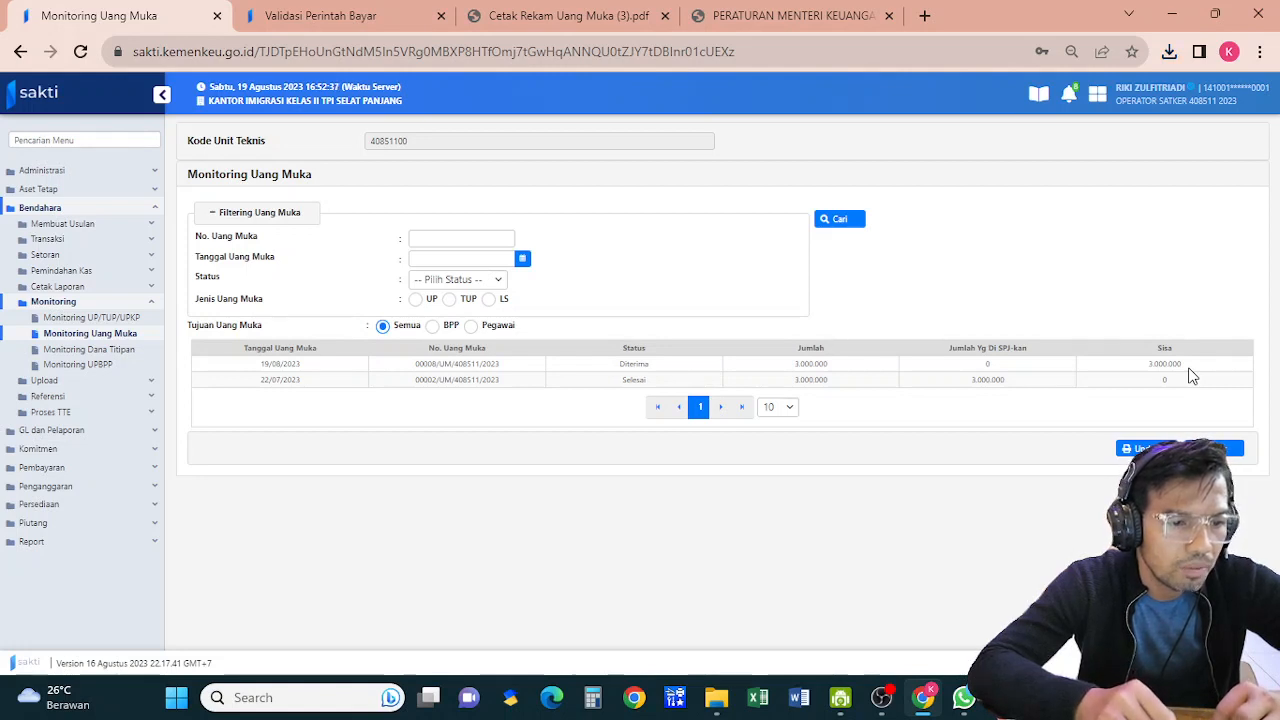
{"action": "left_click", "coordinate": [55, 470]}
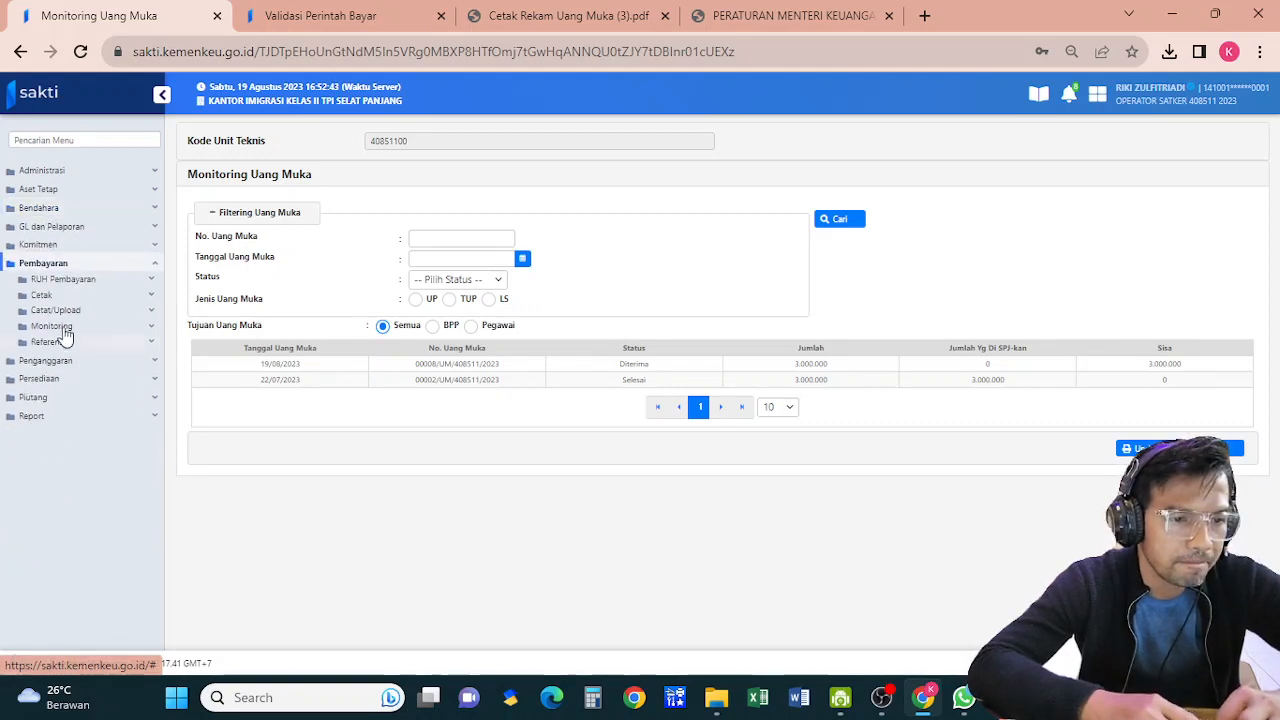
Start a new record on the Mencatat Perintah Bayar page under RUH Pembayaran
{"action": "left_click", "coordinate": [62, 281]}
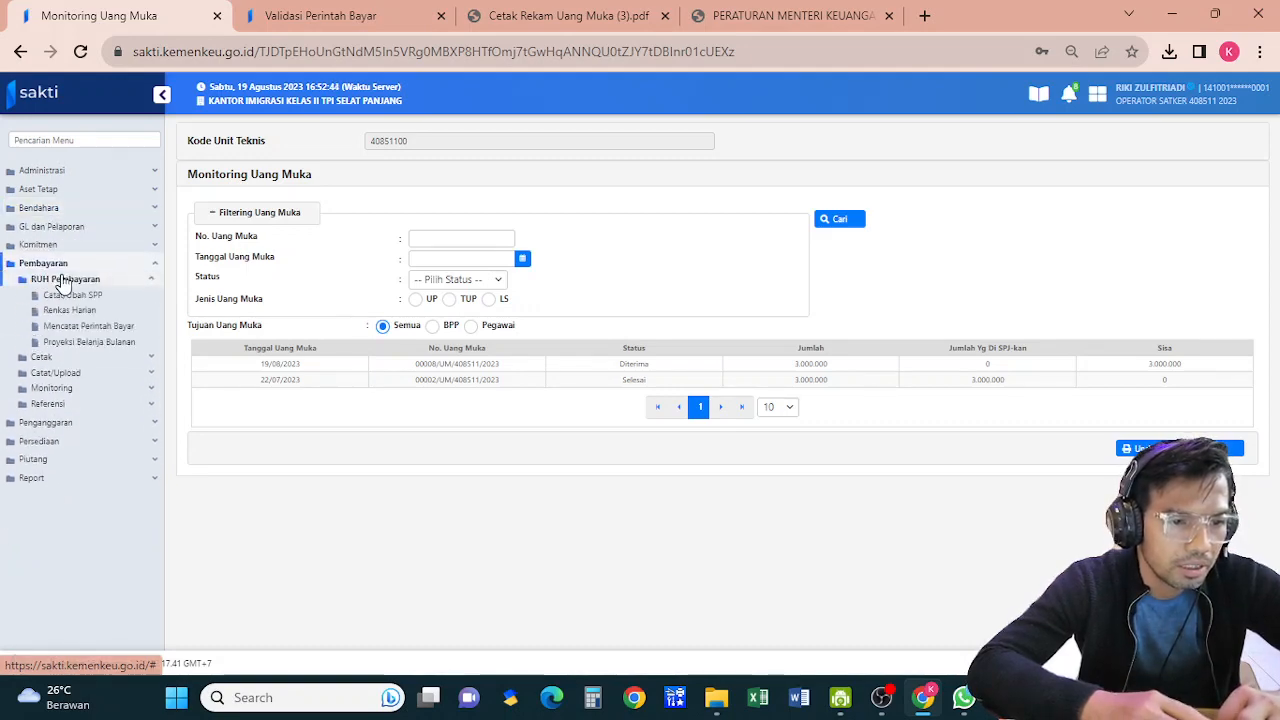
{"action": "left_click", "coordinate": [82, 329]}
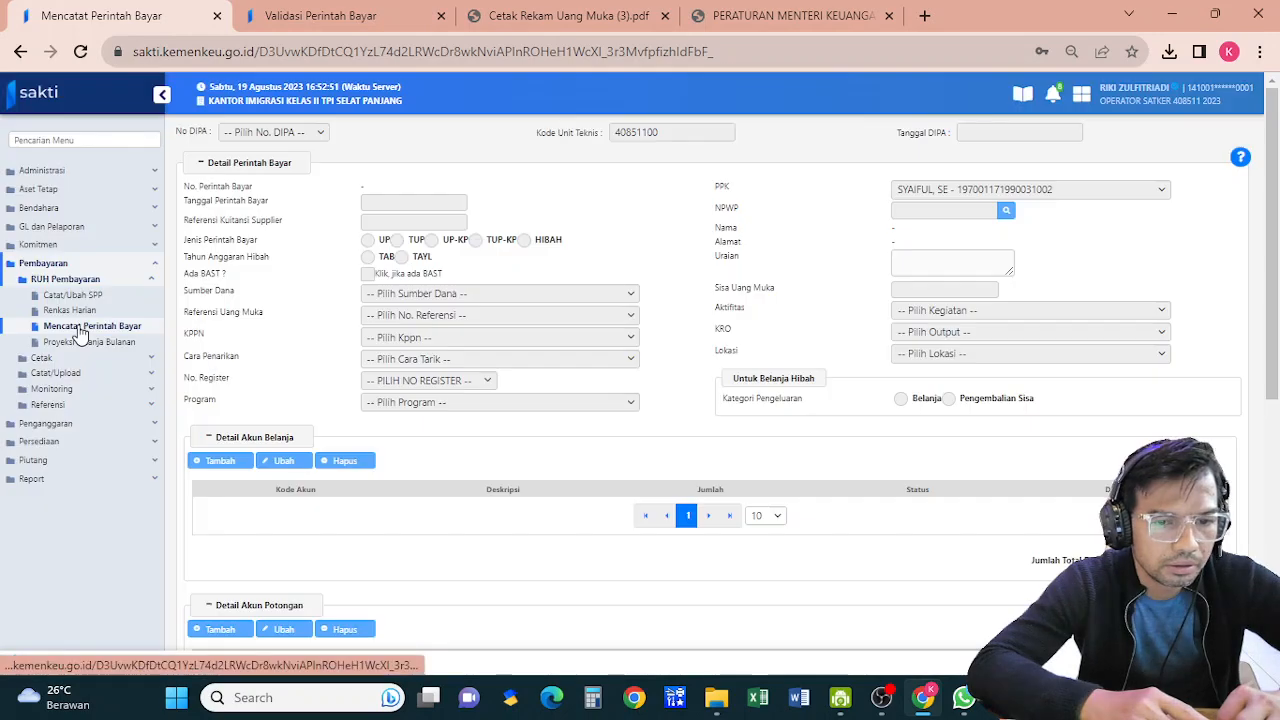
{"action": "left_click_drag", "start_coordinate": [1275, 316], "coordinate": [1275, 570]}
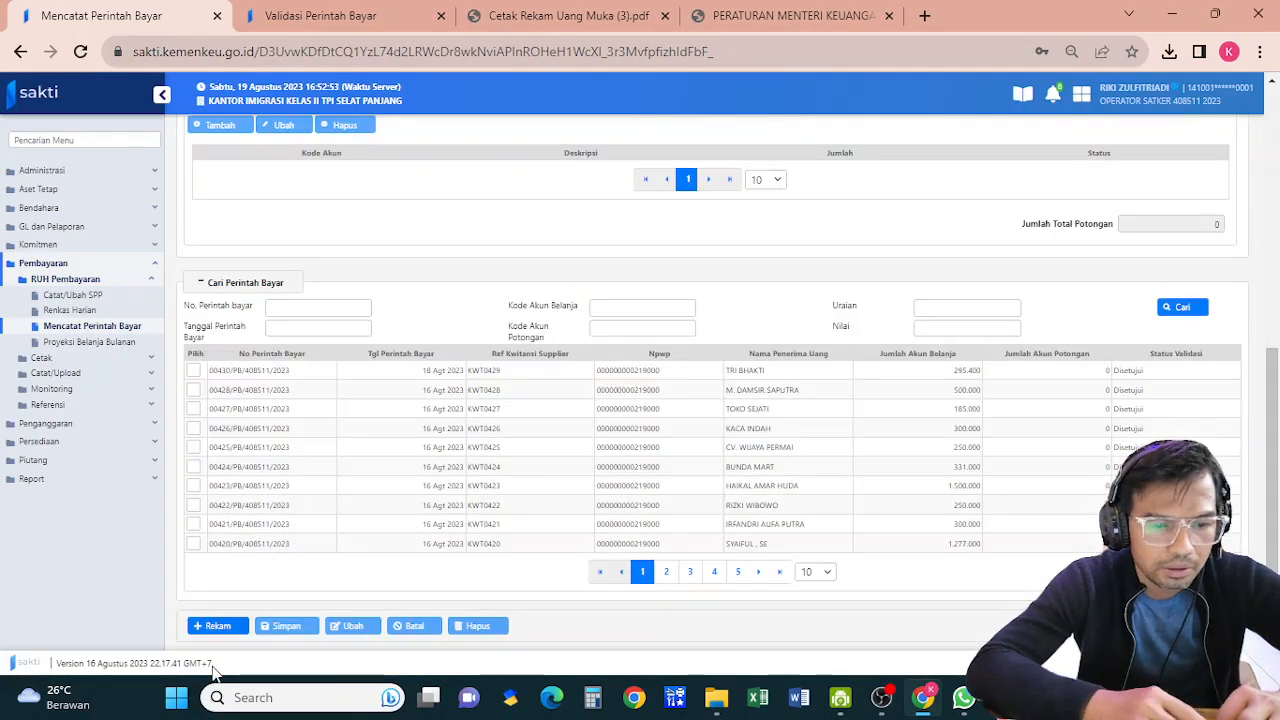
{"action": "left_click", "coordinate": [214, 627]}
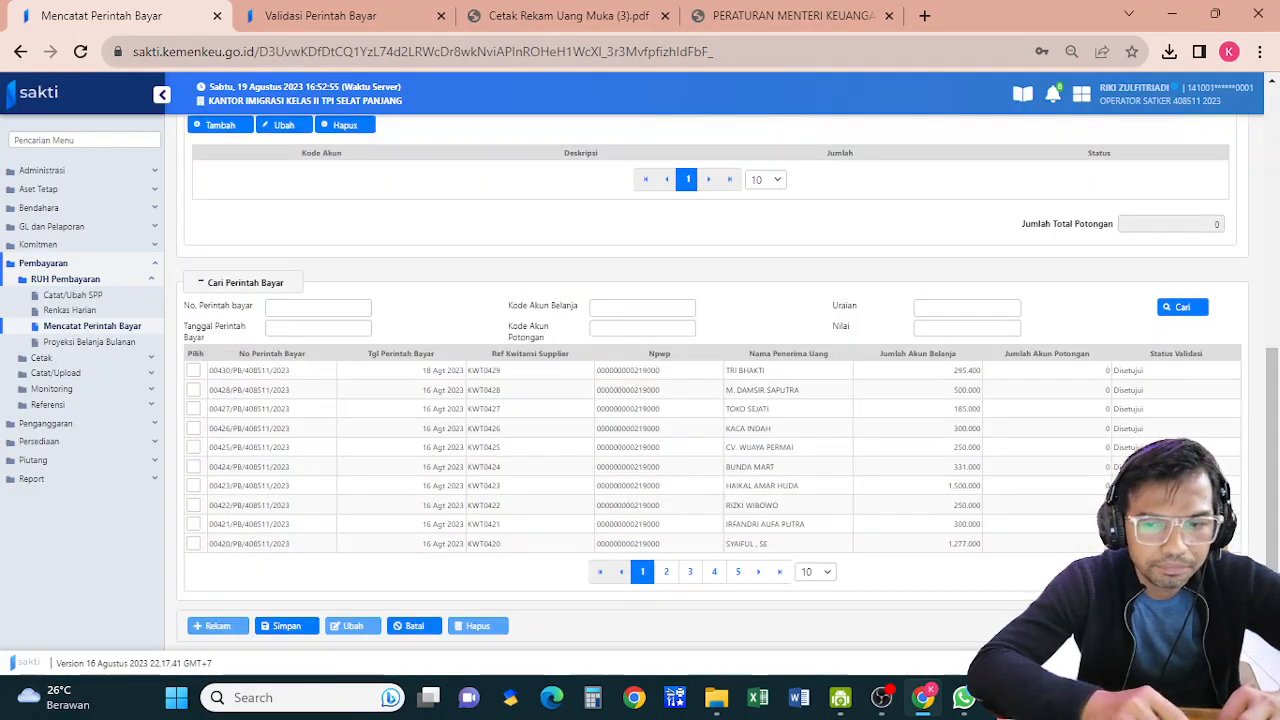
{"action": "left_click_drag", "start_coordinate": [1277, 547], "coordinate": [1275, 245]}
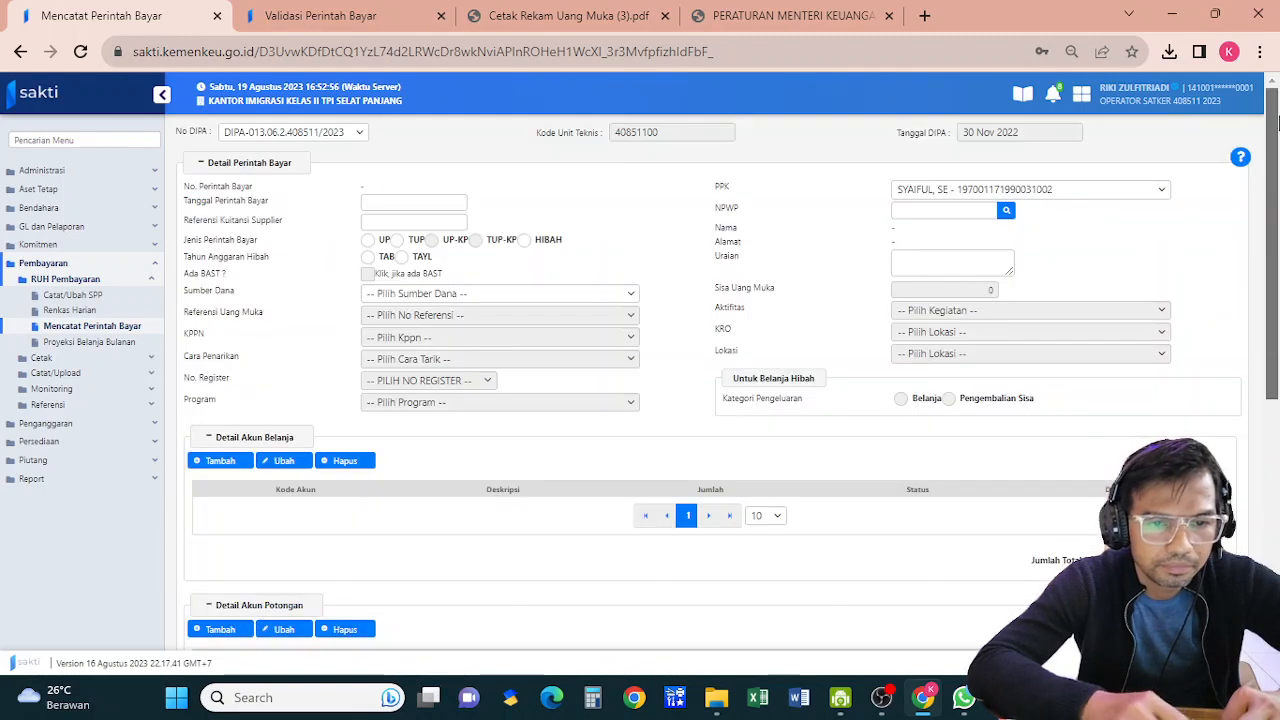
Date the perintah bayar 19 Aug 2023, with type UP and funding source PNP
{"action": "left_click", "coordinate": [385, 200]}
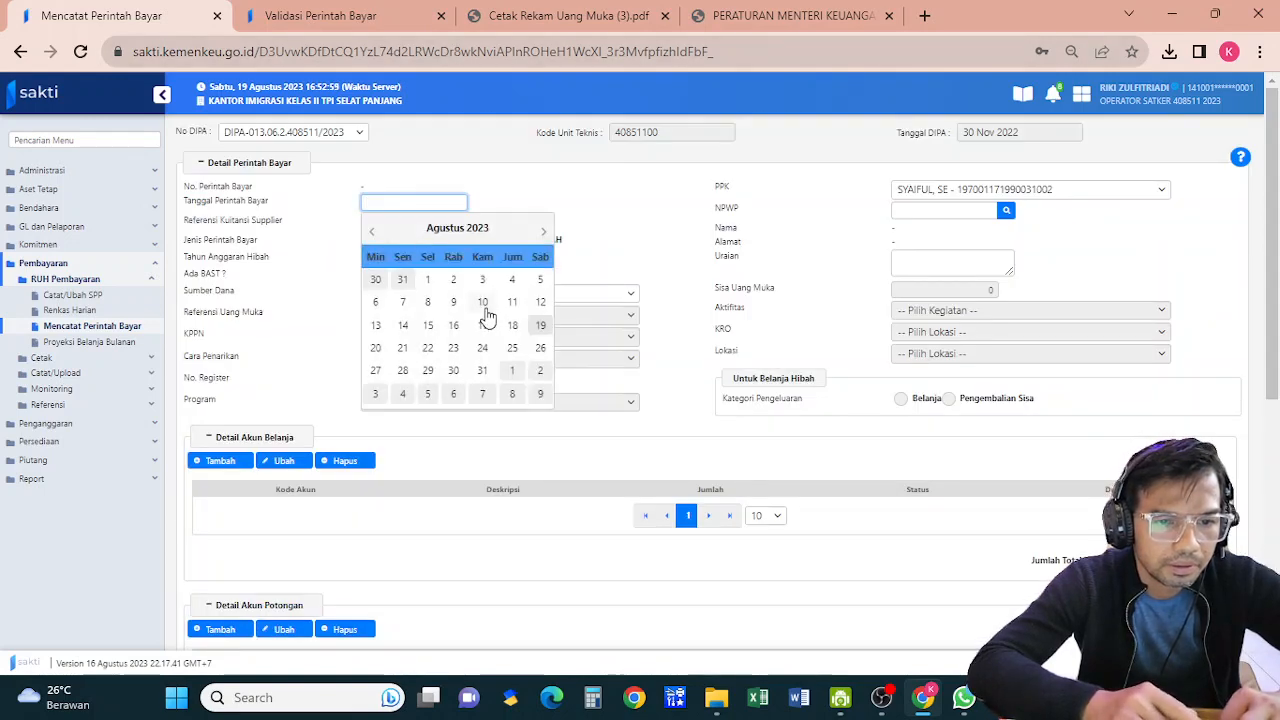
{"action": "left_click", "coordinate": [540, 325]}
{"action": "left_click", "coordinate": [397, 223]}
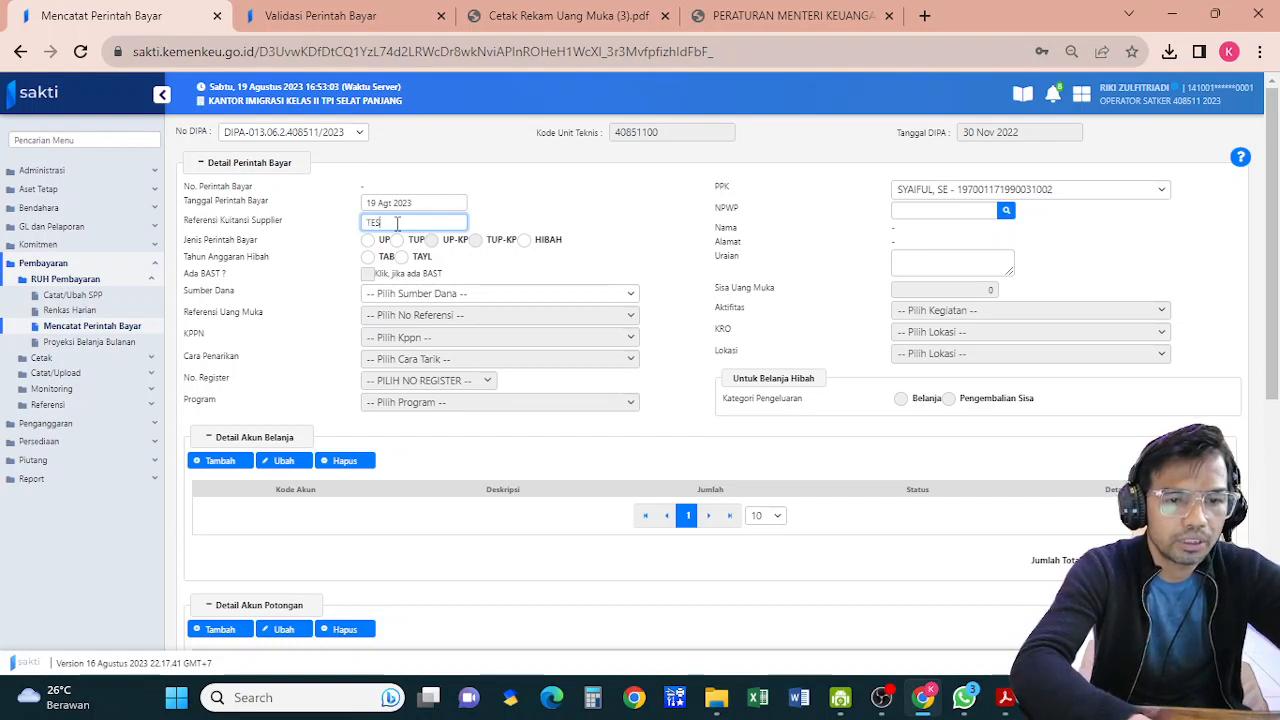
{"action": "left_click", "coordinate": [368, 242]}
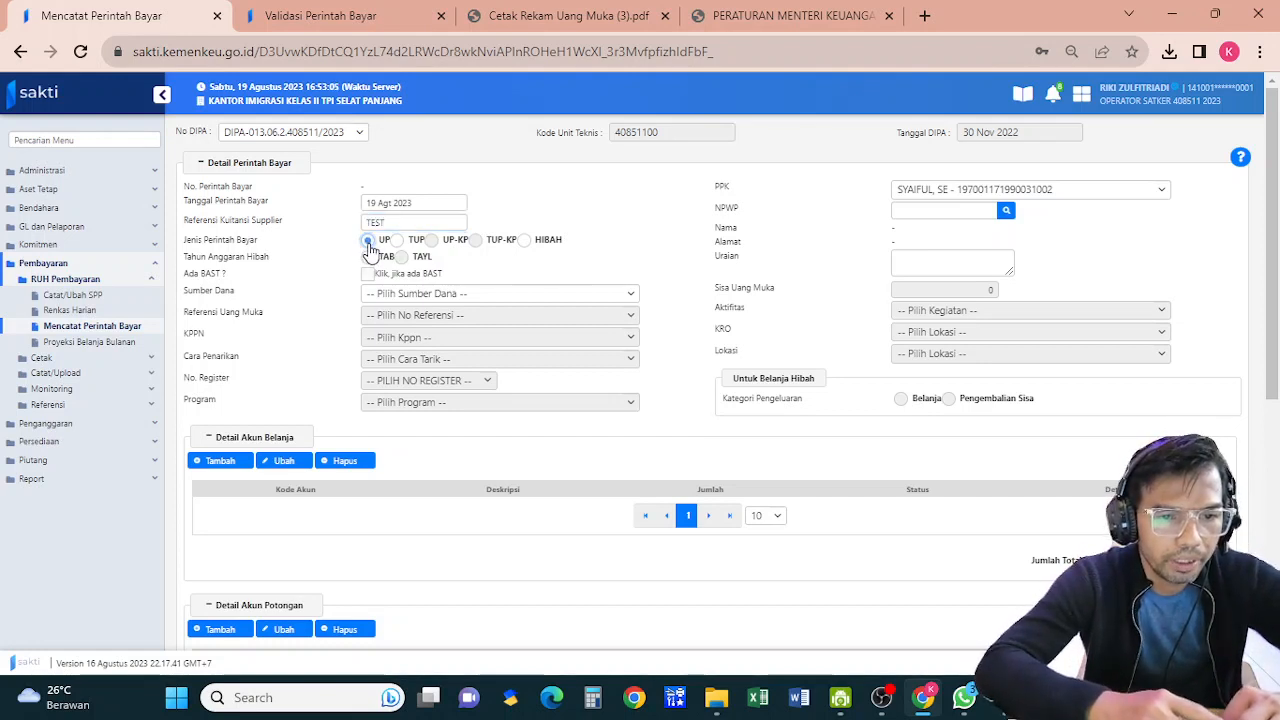
{"action": "left_click", "coordinate": [399, 295]}
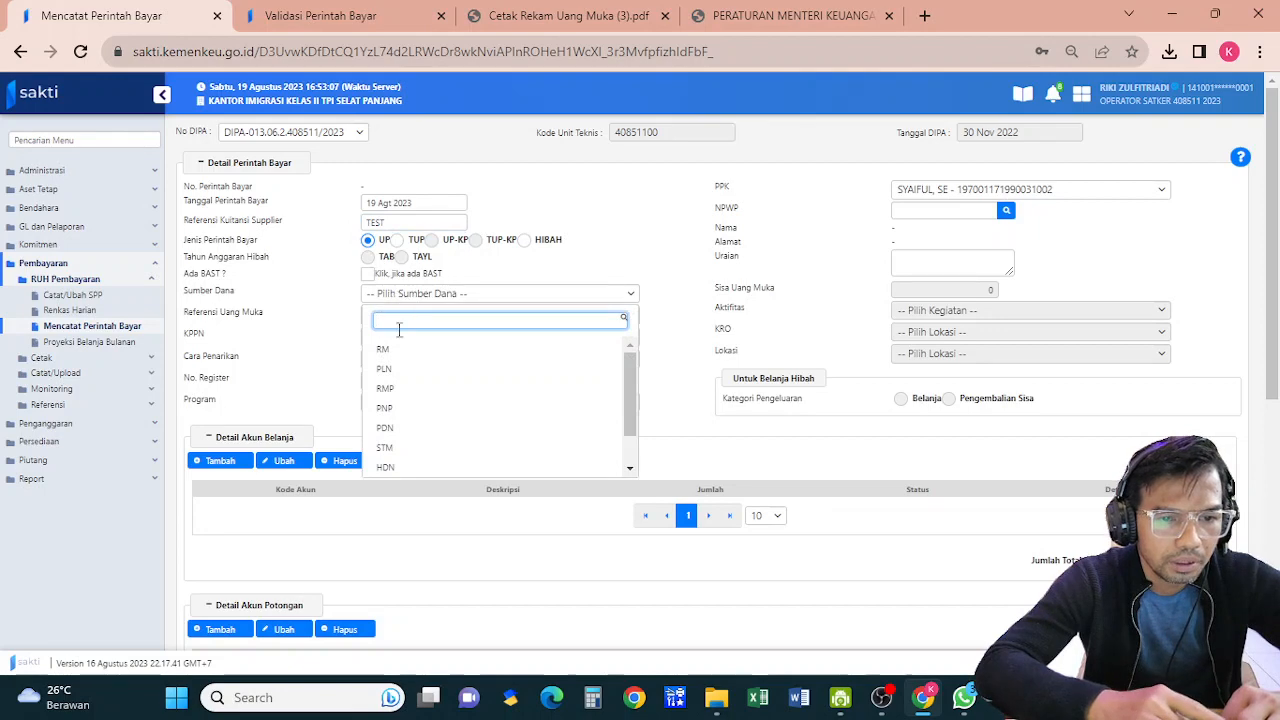
{"action": "left_click", "coordinate": [404, 409]}
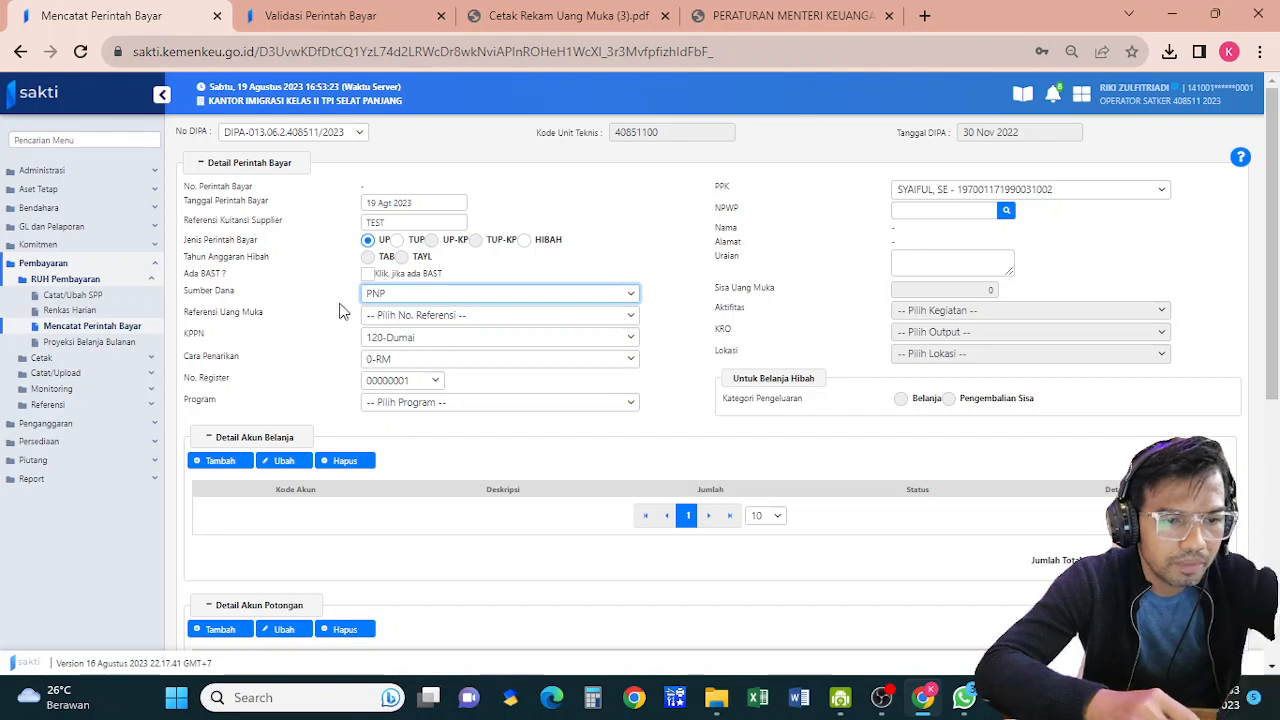
{"action": "left_click", "coordinate": [483, 319]}
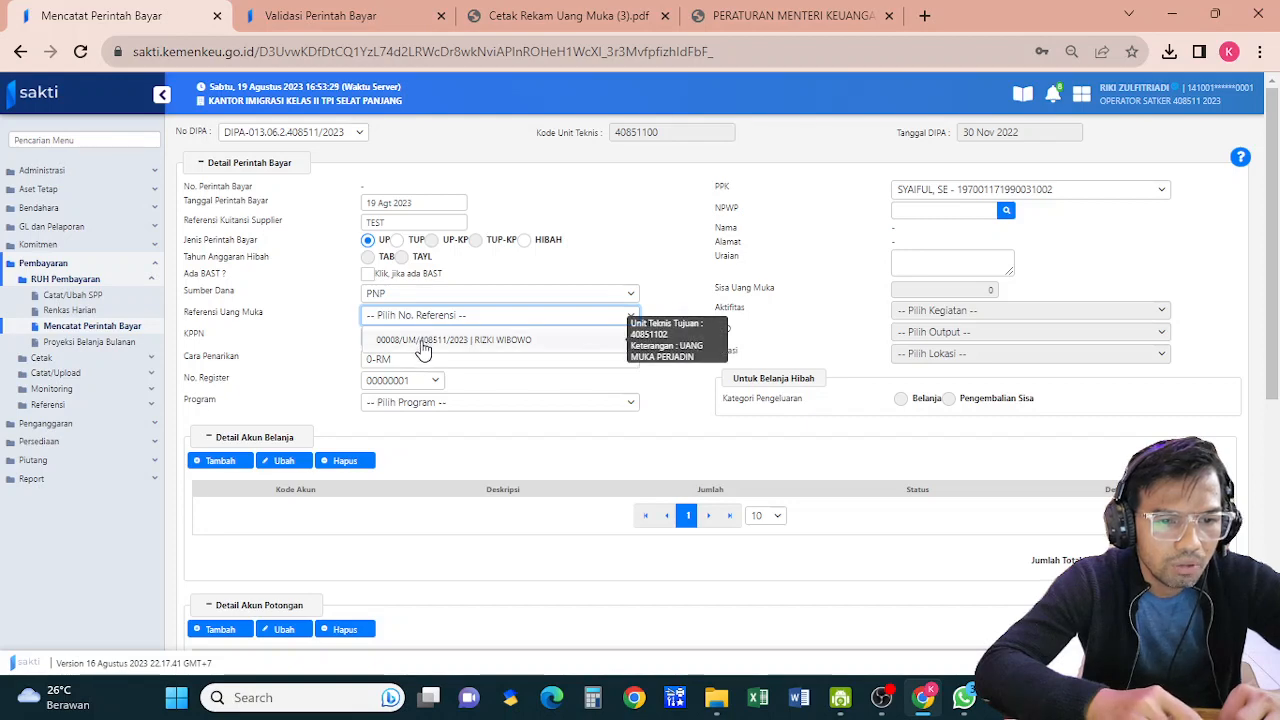
{"action": "left_click", "coordinate": [481, 343]}
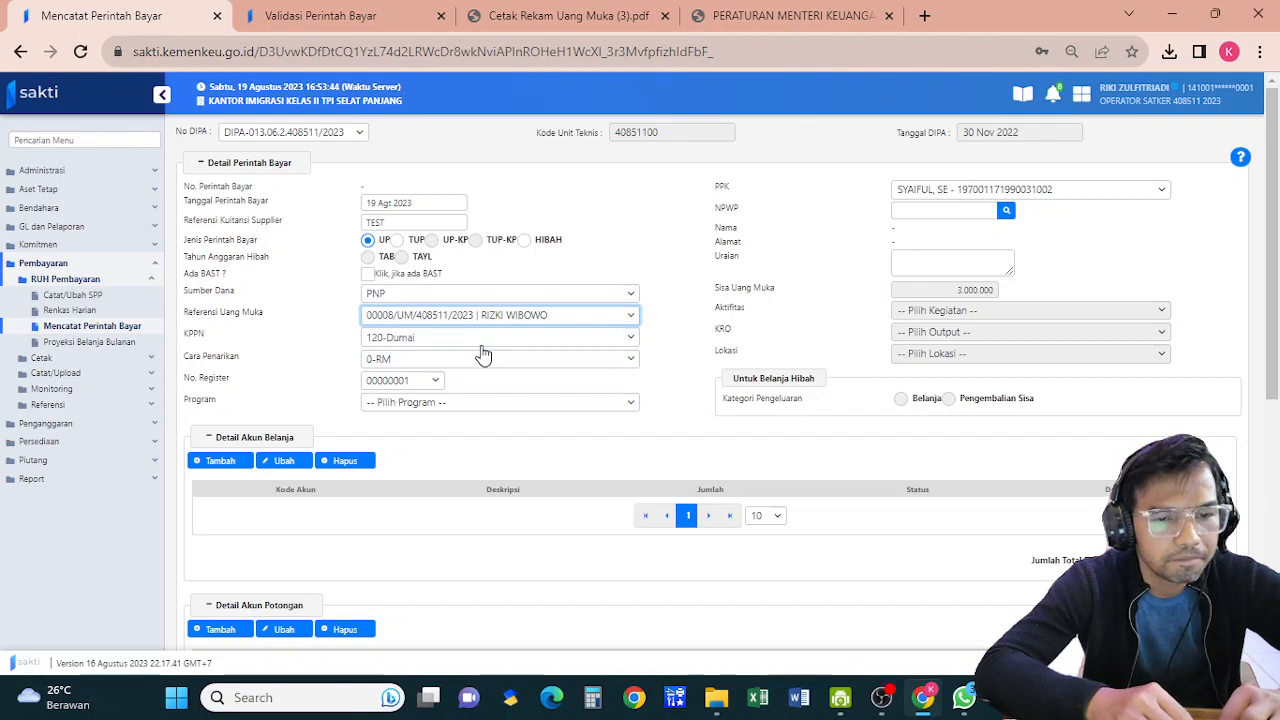
{"action": "left_click", "coordinate": [451, 402]}
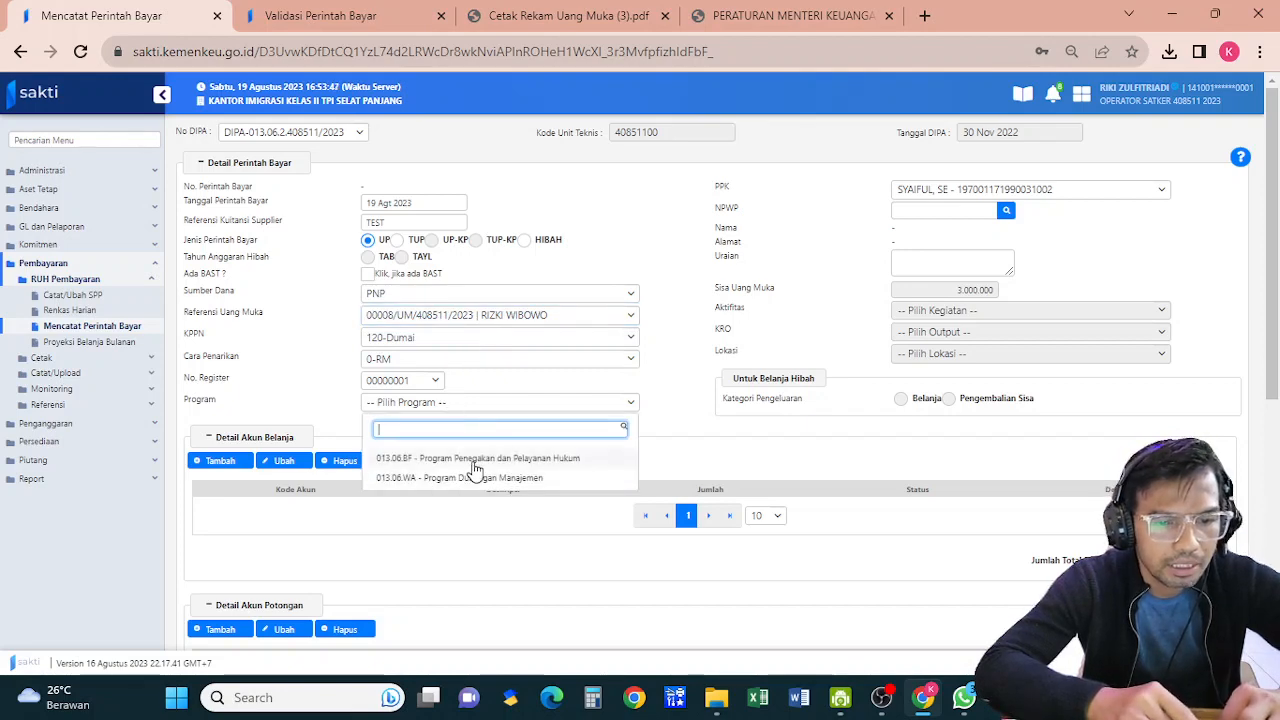
{"action": "left_click", "coordinate": [460, 458]}
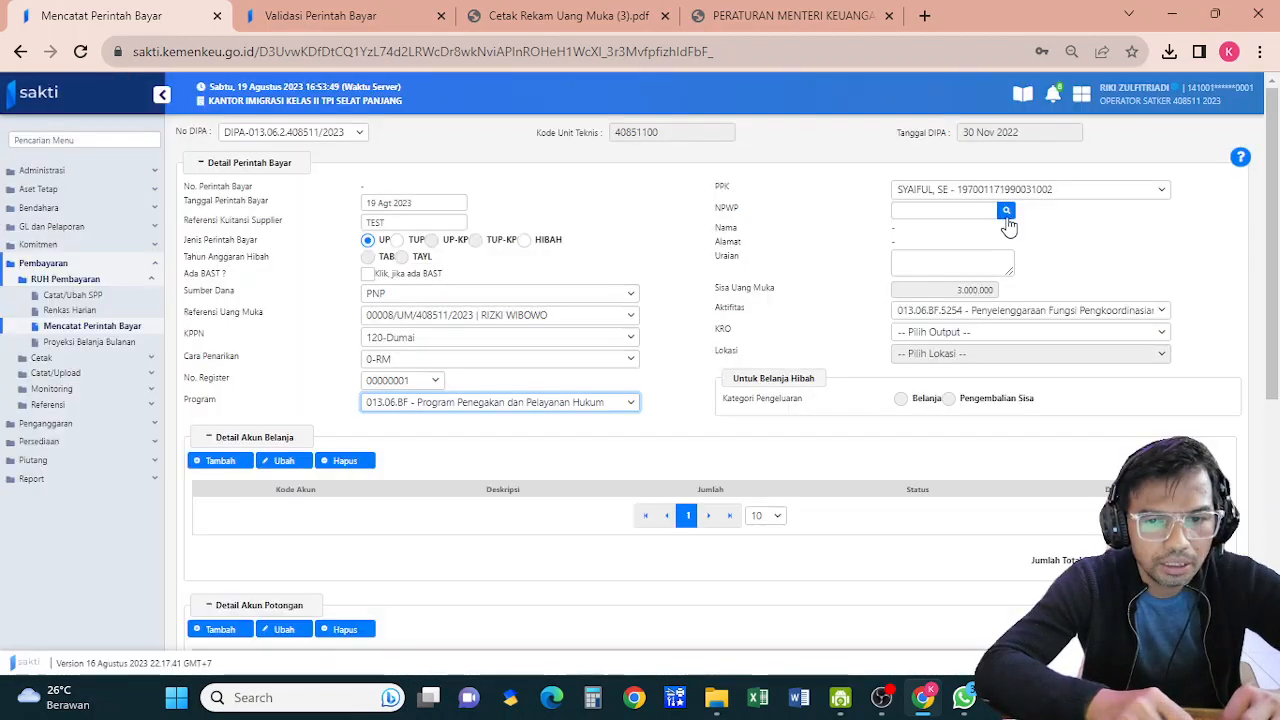
Fill NPWP, name and address by searching the payee's name in Data Wajib Pajak and picking the first match
{"action": "left_click", "coordinate": [1006, 212]}
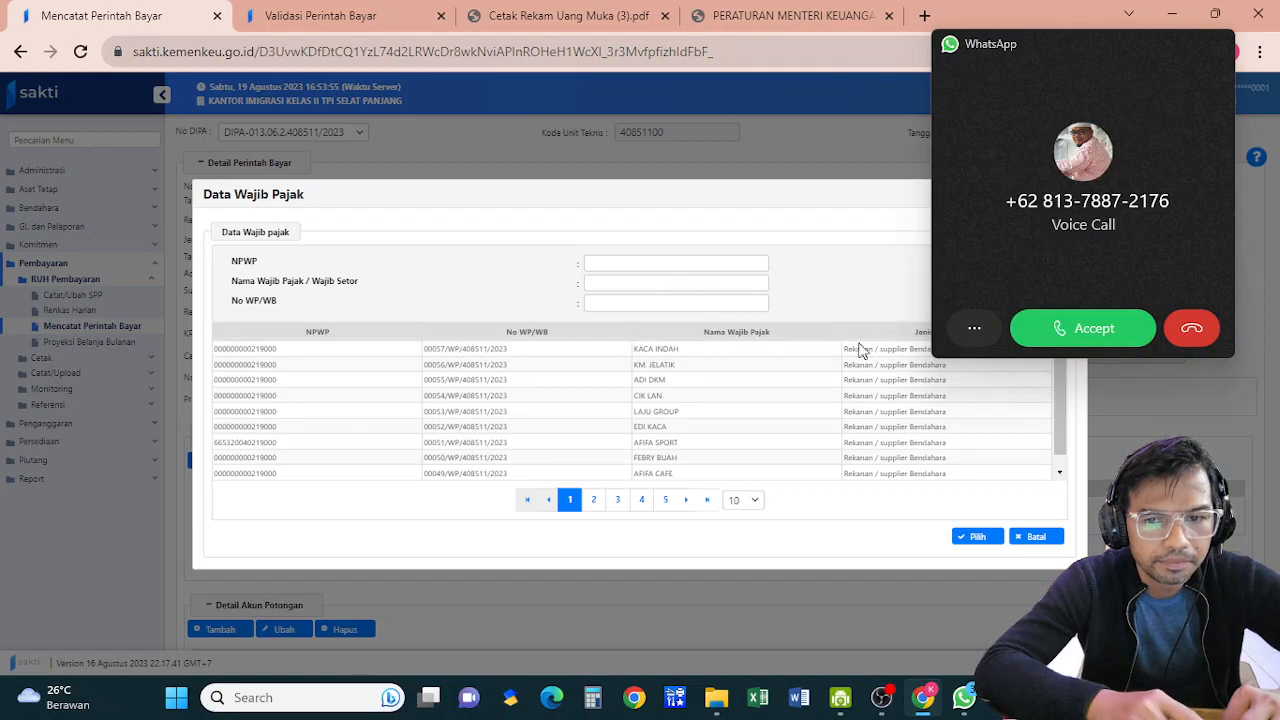
{"action": "left_click", "coordinate": [1209, 325]}
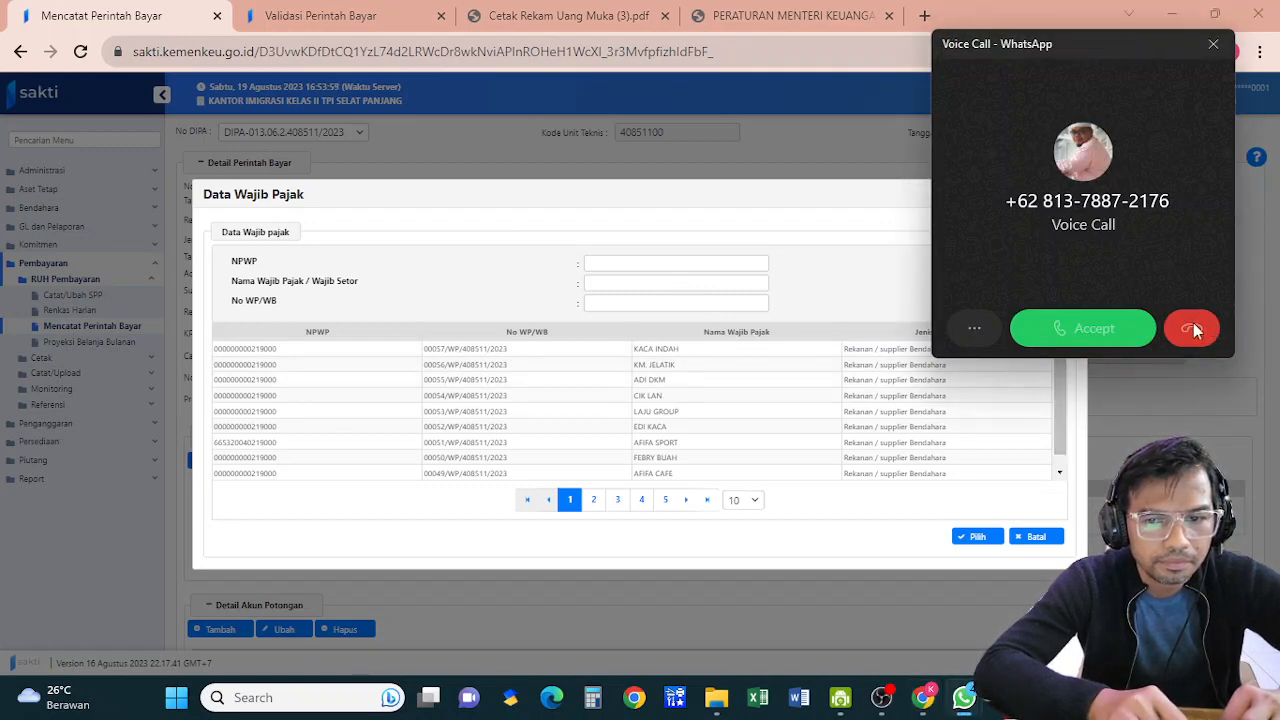
{"action": "left_click", "coordinate": [696, 285]}
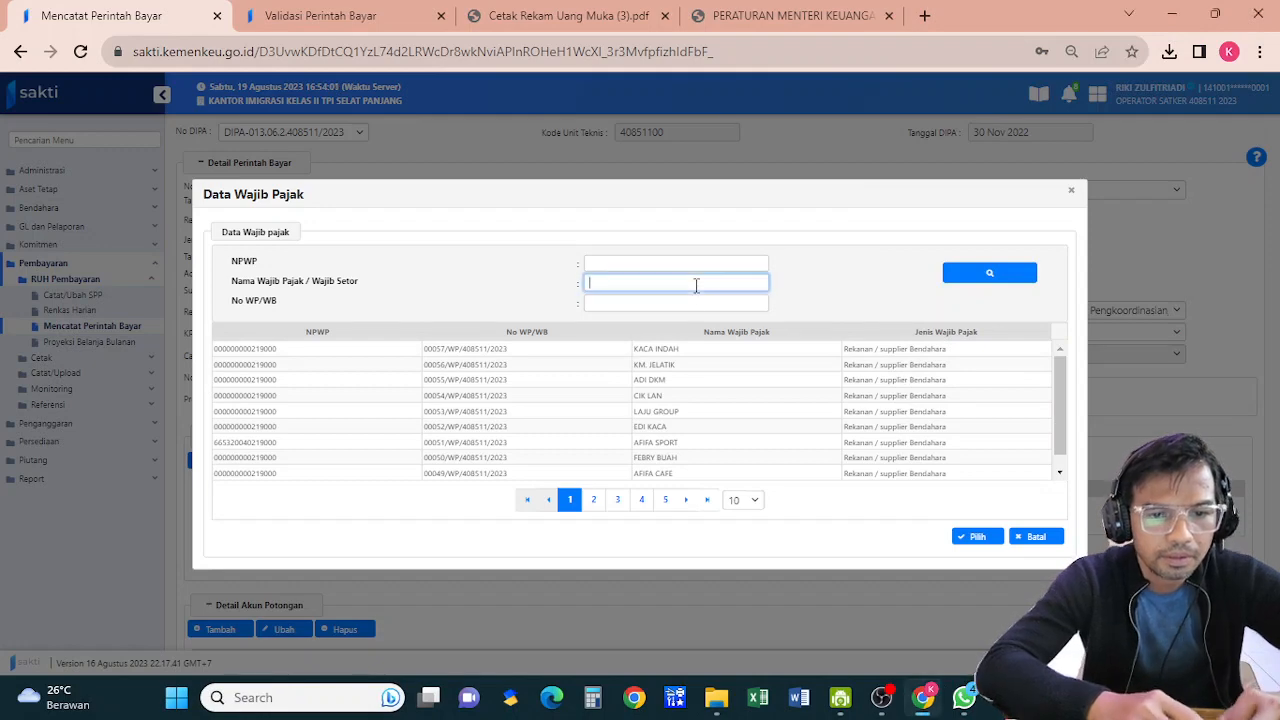
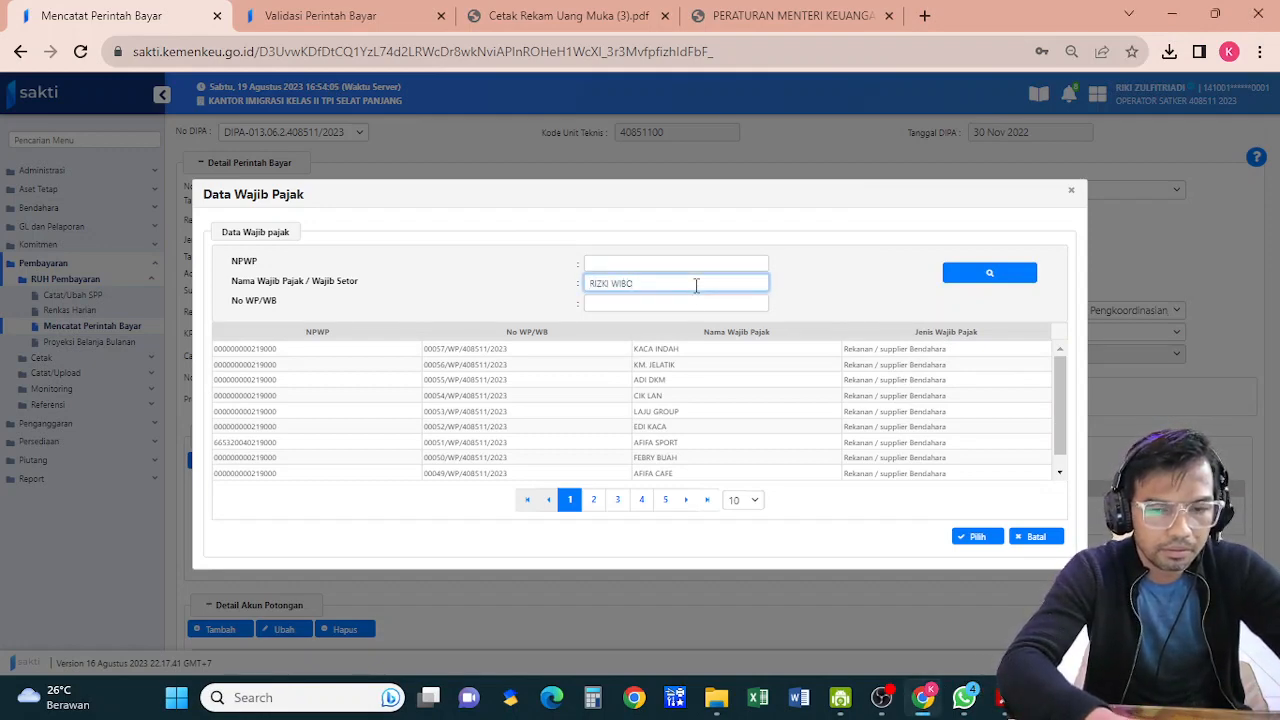
{"action": "left_click", "coordinate": [962, 277]}
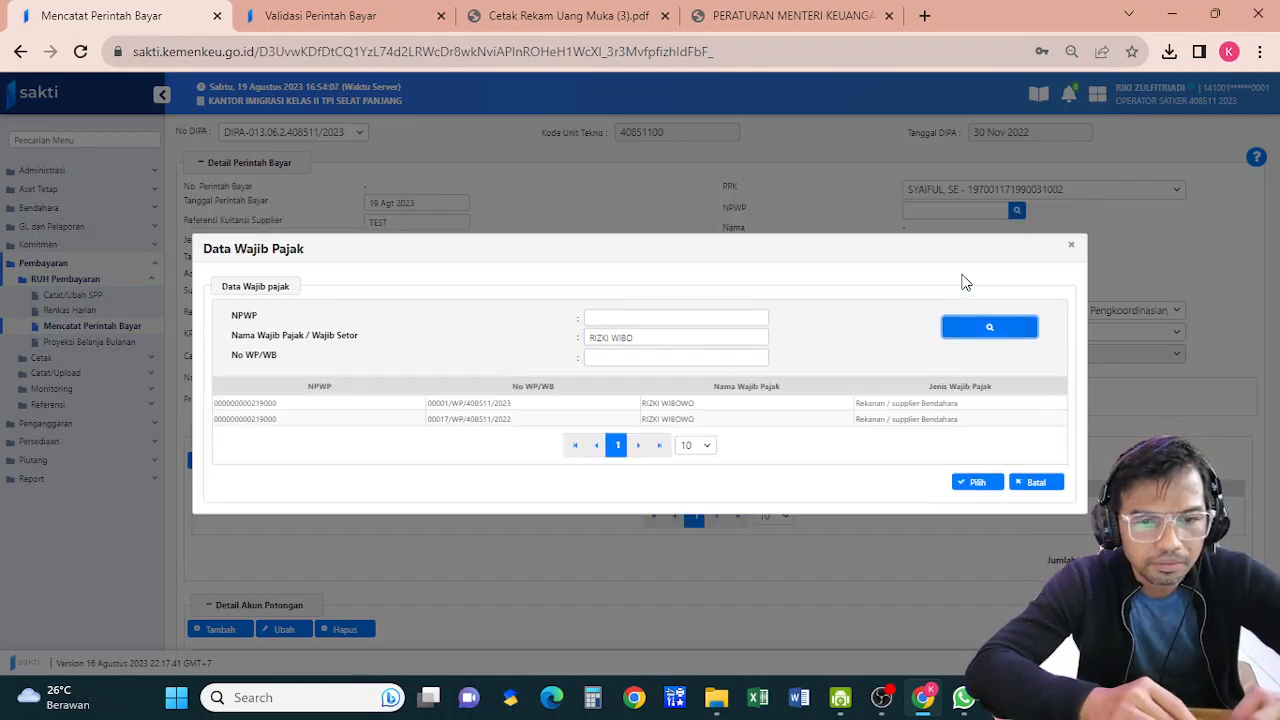
{"action": "left_click", "coordinate": [712, 405]}
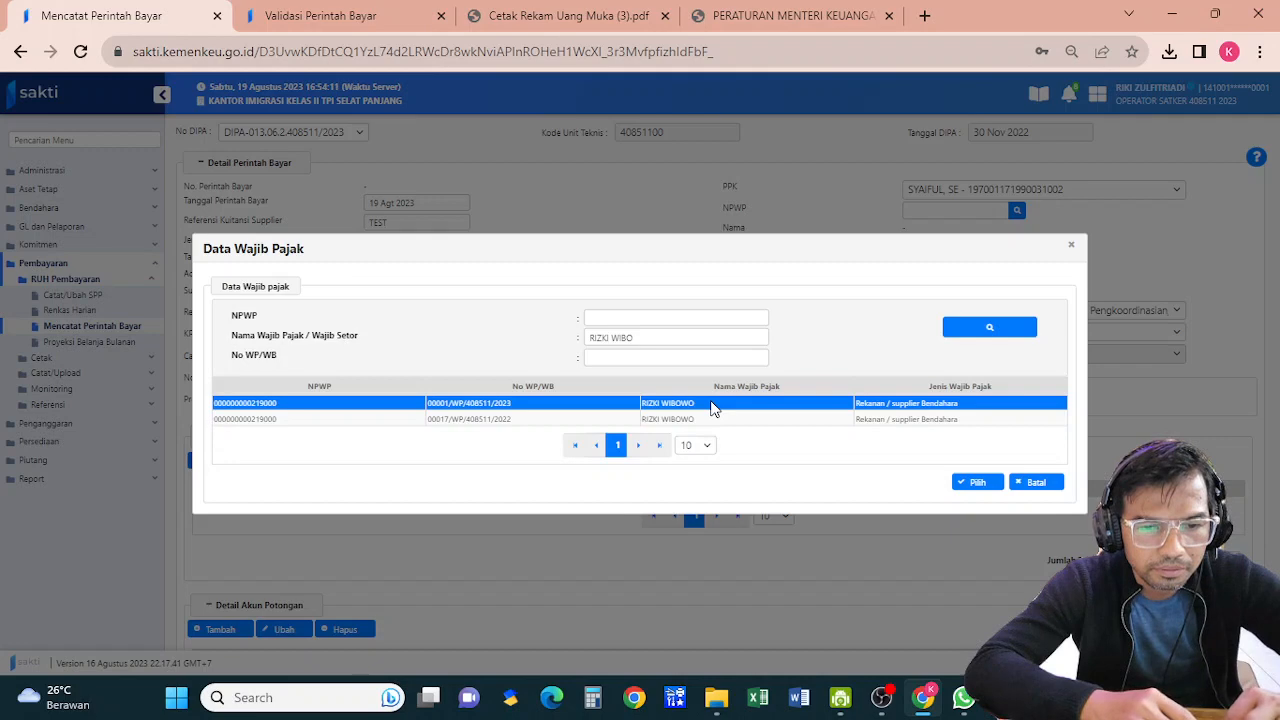
{"action": "left_click", "coordinate": [980, 483]}
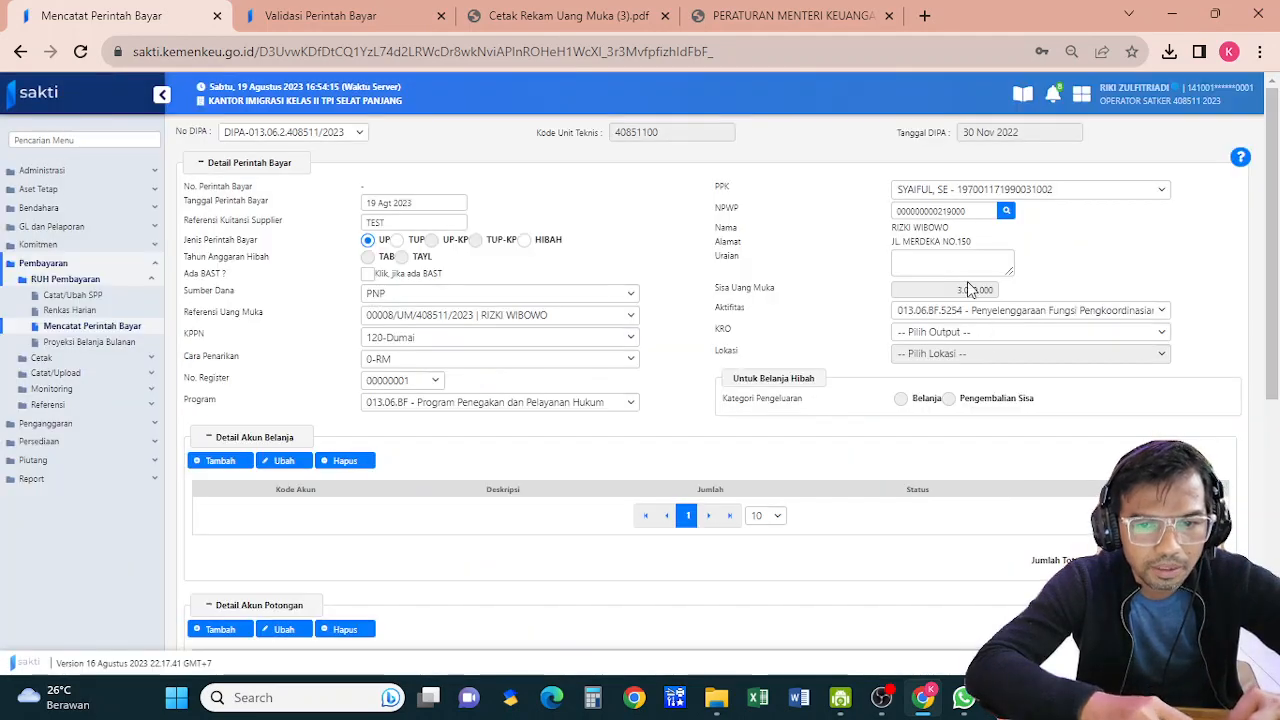
Enter Uraian BIAYA PDERJADIN, choose KRO 013.06.BF.5254.BKA, and add a spending account line
{"action": "left_click", "coordinate": [967, 272]}
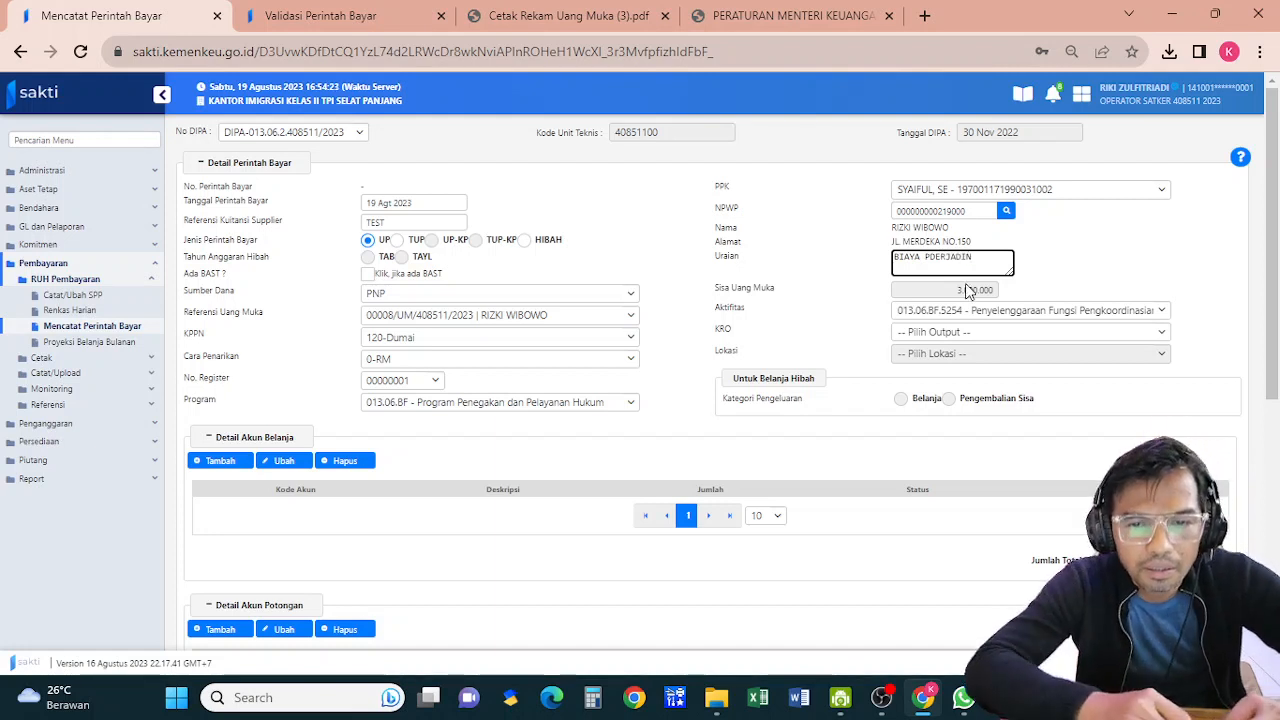
{"action": "left_click", "coordinate": [967, 335]}
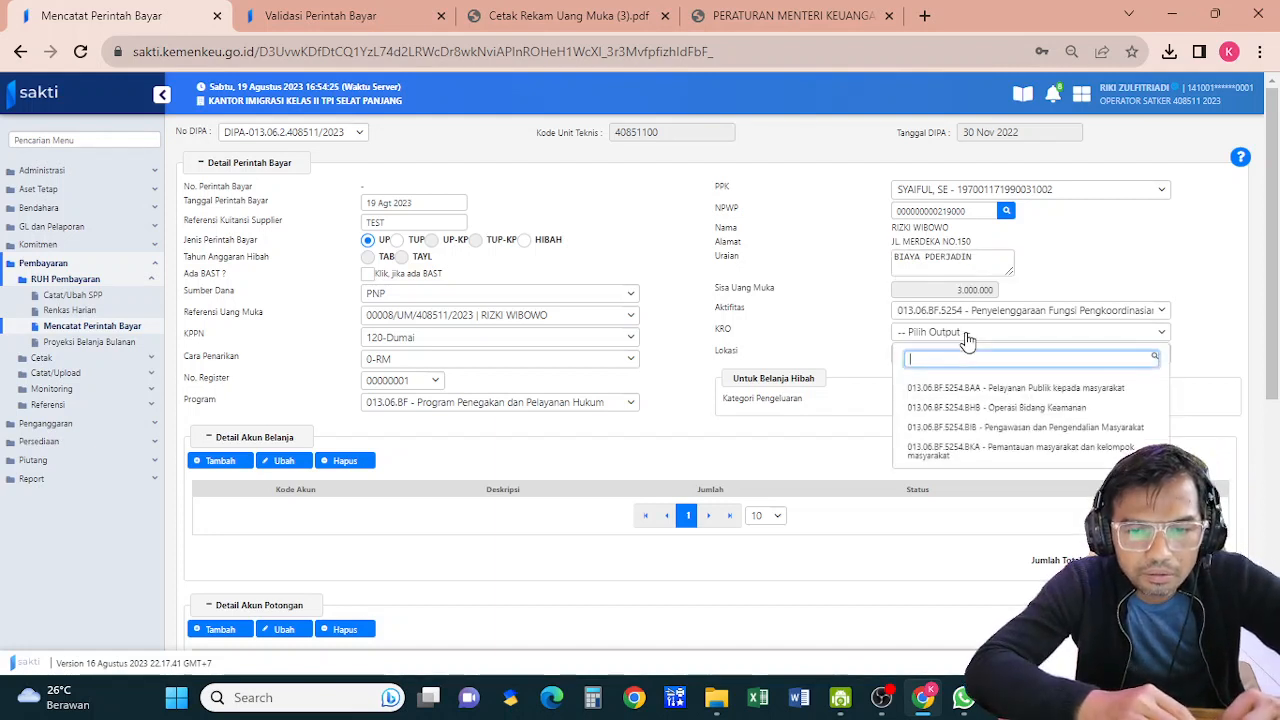
{"action": "left_click", "coordinate": [993, 452]}
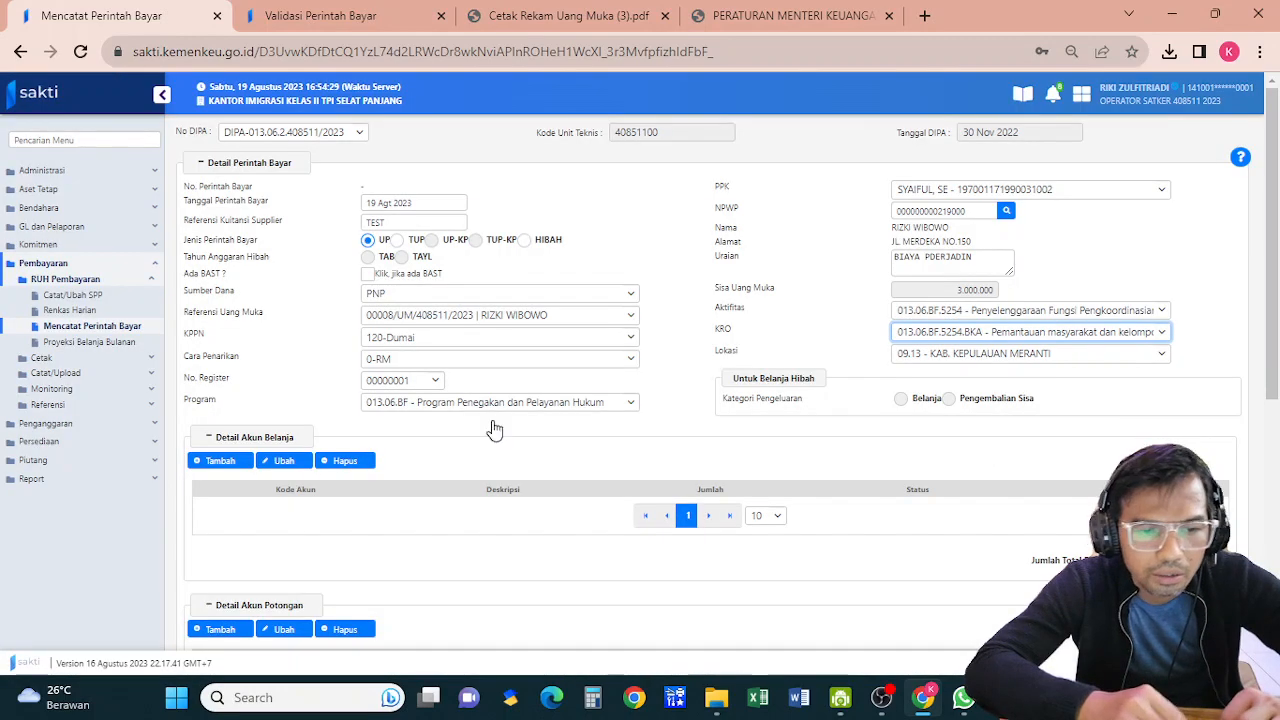
{"action": "left_click", "coordinate": [226, 462]}
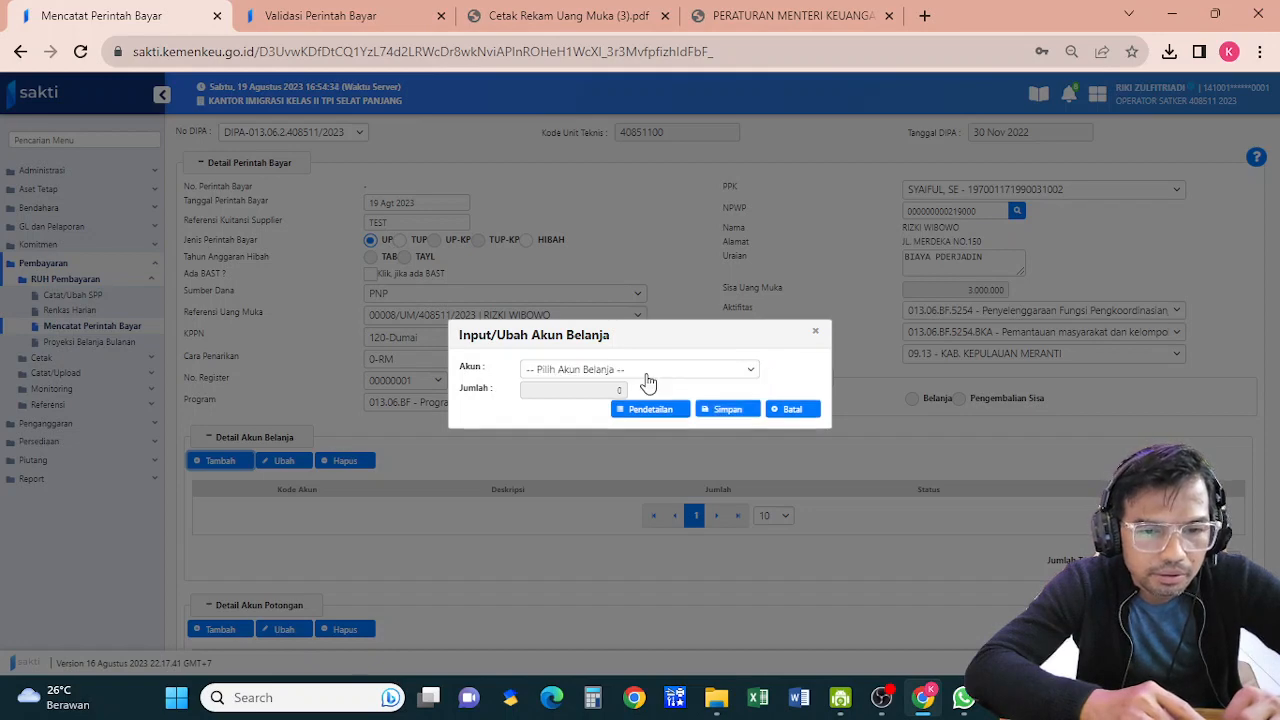
Choose account 524111 Belanja Perjalanan Dinas Biasa and allocate it to COA item Uang Harian Riau
{"action": "left_click", "coordinate": [644, 379]}
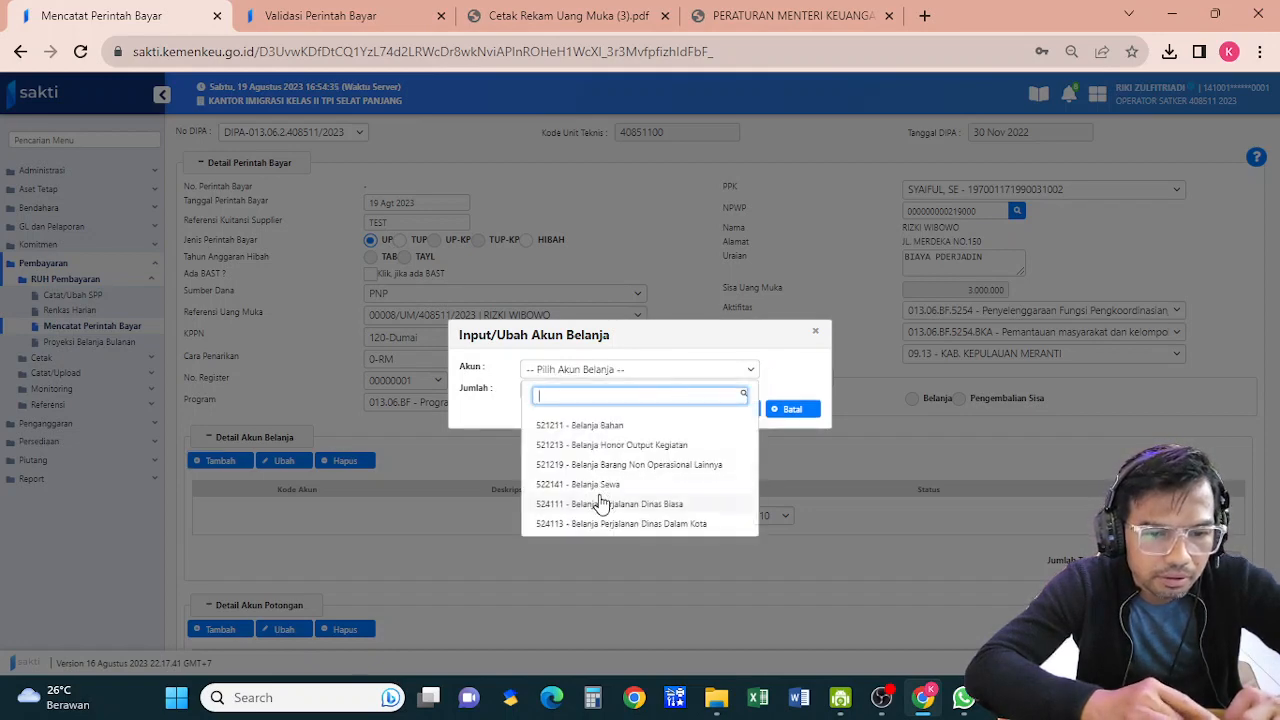
{"action": "left_click", "coordinate": [608, 504]}
{"action": "left_click", "coordinate": [653, 412]}
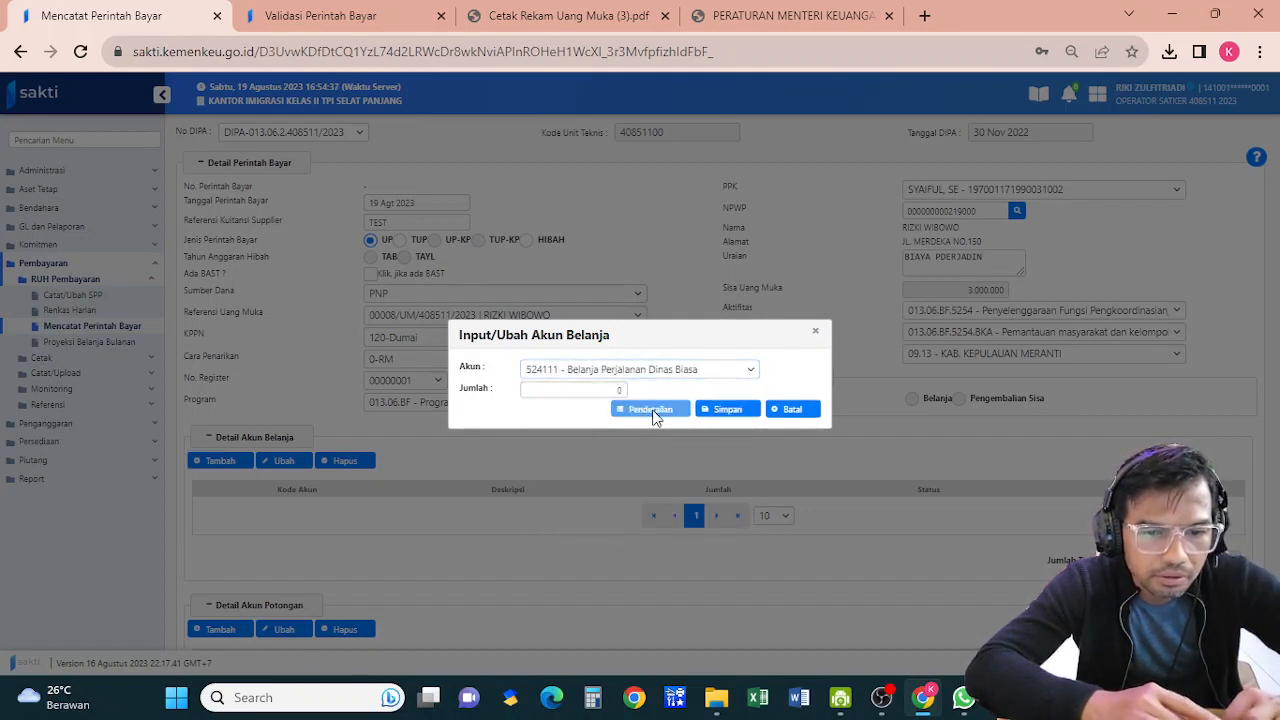
{"action": "left_click", "coordinate": [181, 535]}
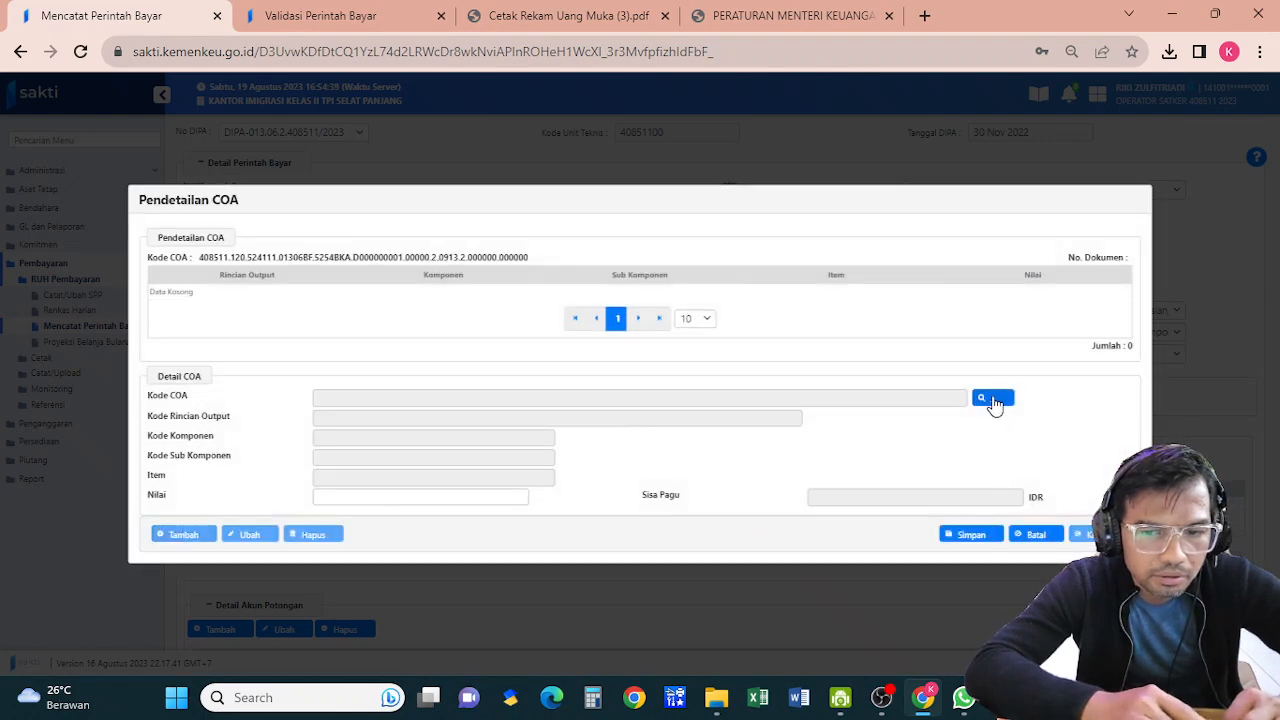
{"action": "left_click", "coordinate": [992, 399]}
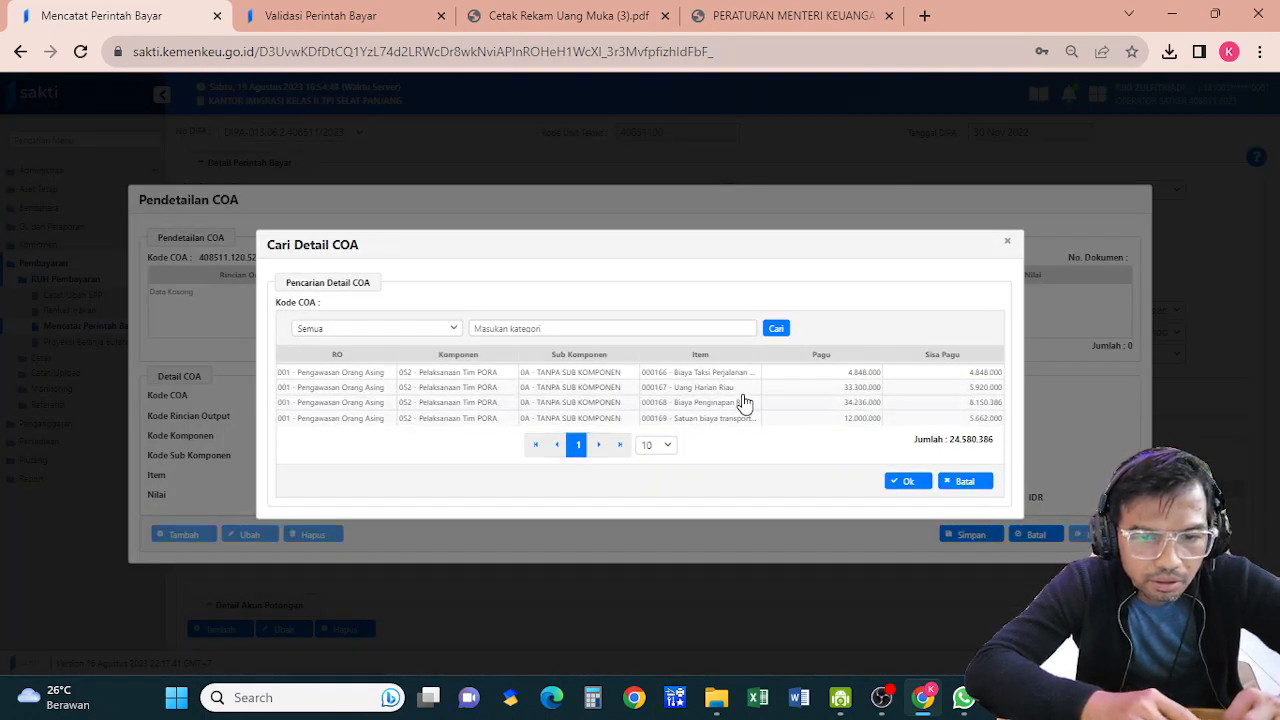
{"action": "left_click", "coordinate": [742, 392]}
{"action": "left_click", "coordinate": [905, 482]}
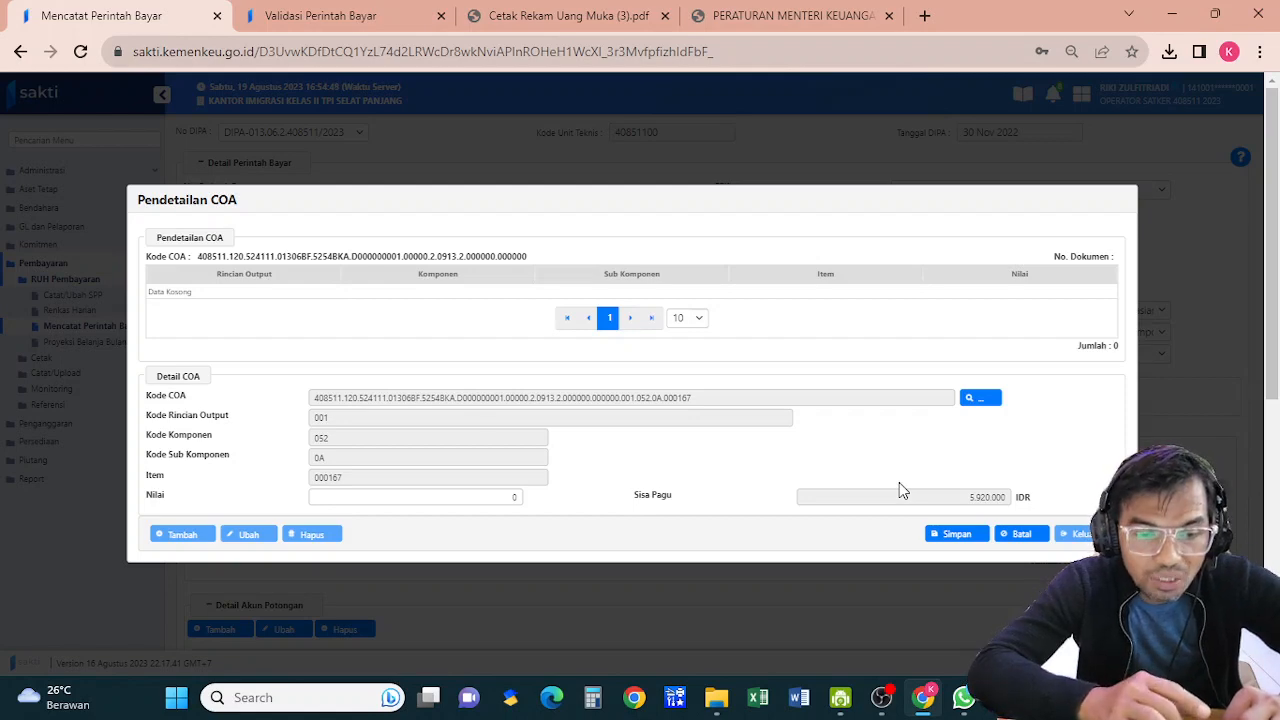
Enter 2.000.000 for the Uang Harian Riau detail and save the account line
{"action": "left_click", "coordinate": [332, 498]}
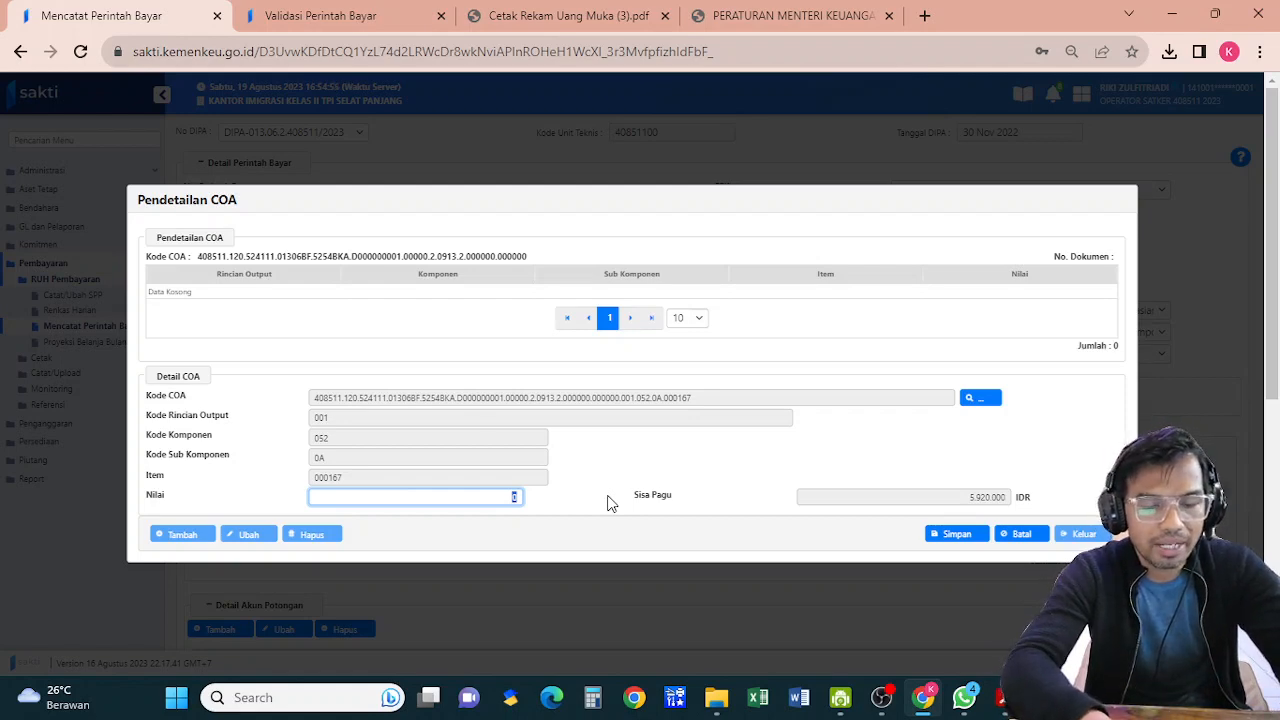
{"action": "type", "text": "2.000.000"}
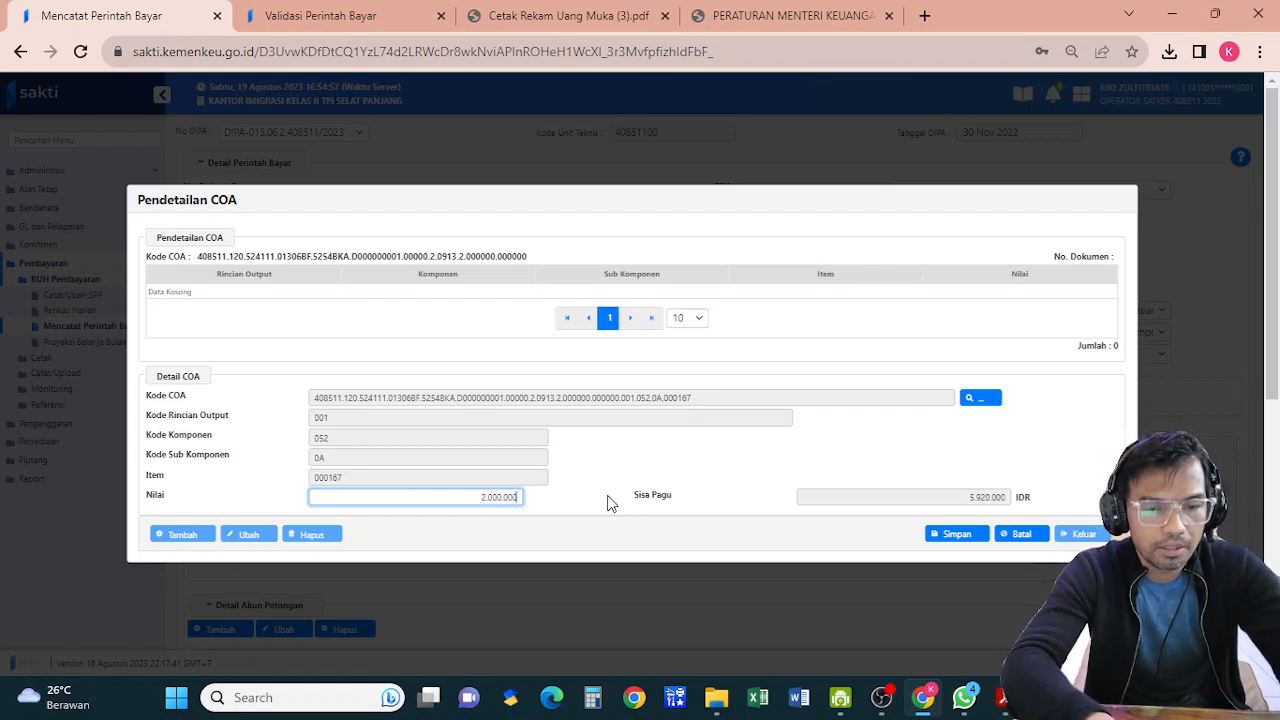
{"action": "left_click", "coordinate": [942, 542]}
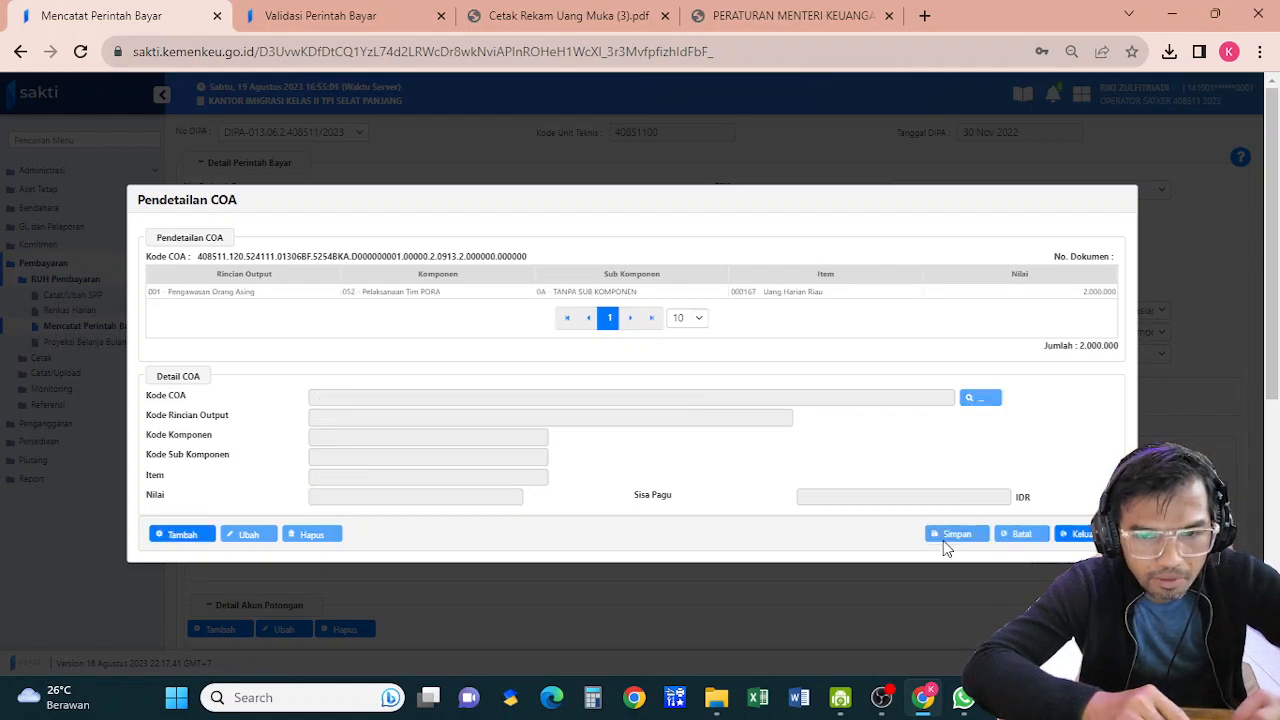
{"action": "left_click", "coordinate": [1075, 534]}
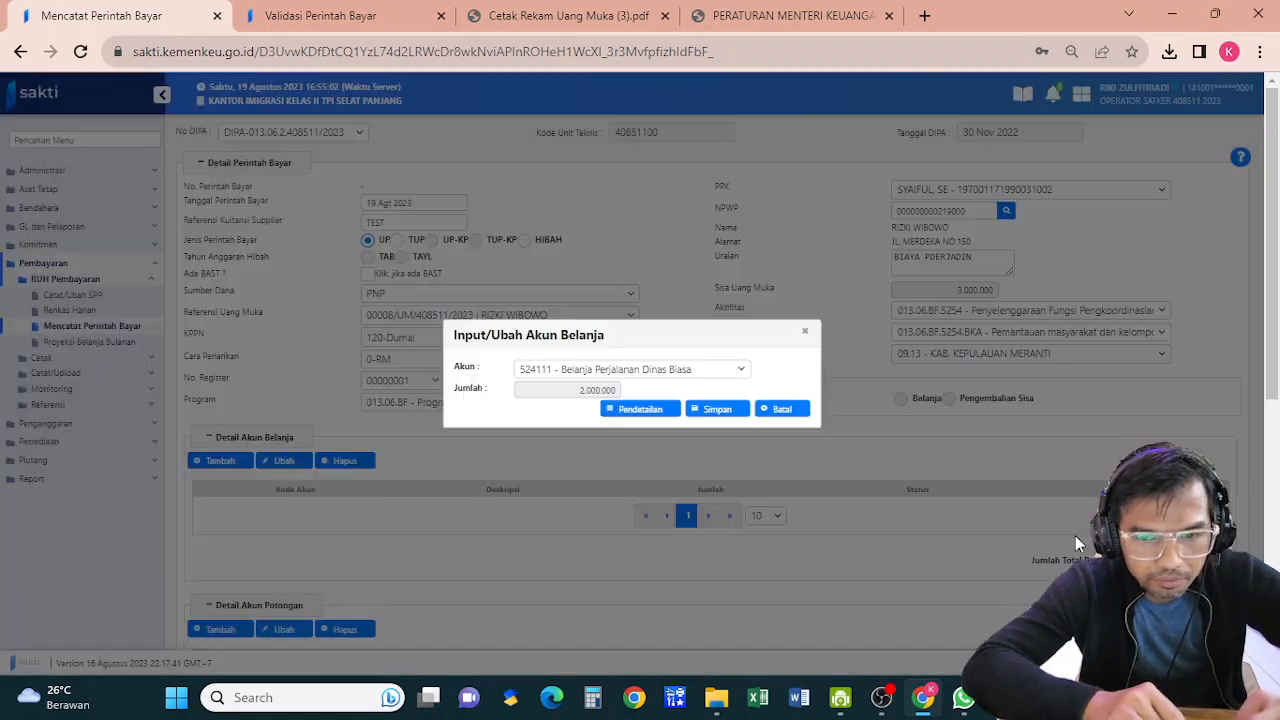
{"action": "left_click", "coordinate": [710, 411]}
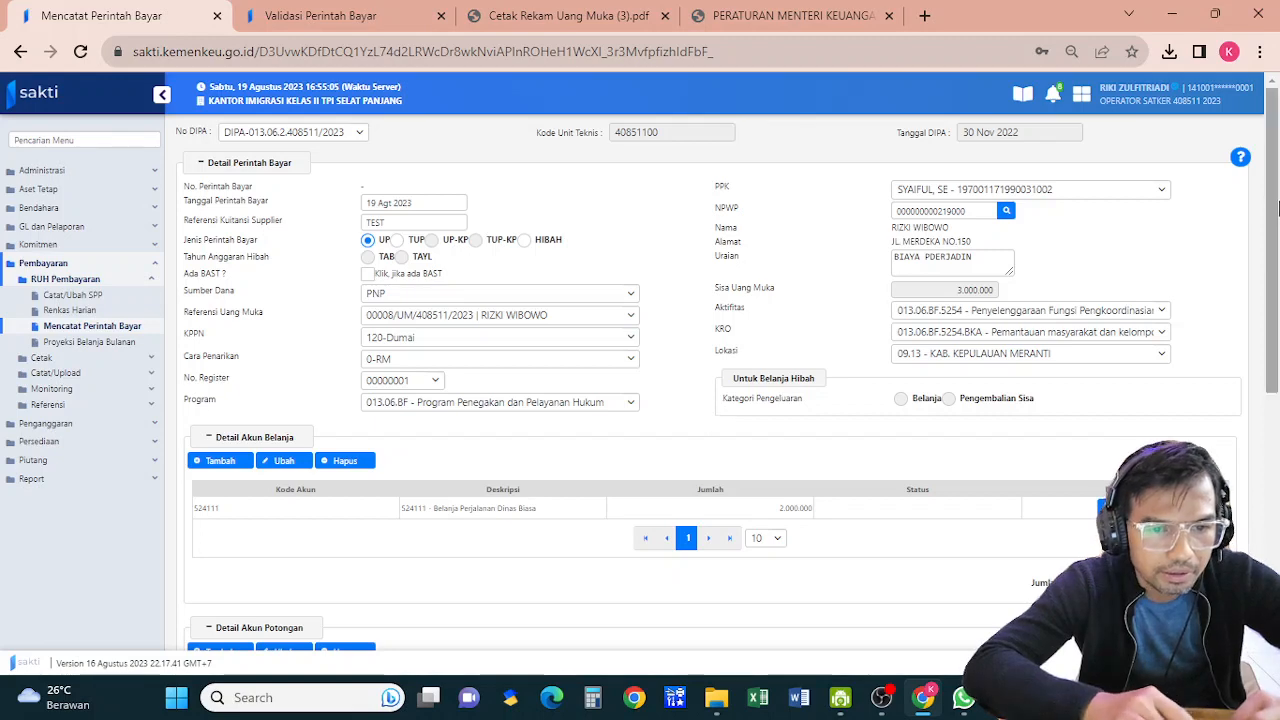
Save the 2.000.000 perintah bayar, confirming with Ya
{"action": "scroll", "coordinate": [1249, 460], "scroll_direction": "down", "scroll_amount": 5}
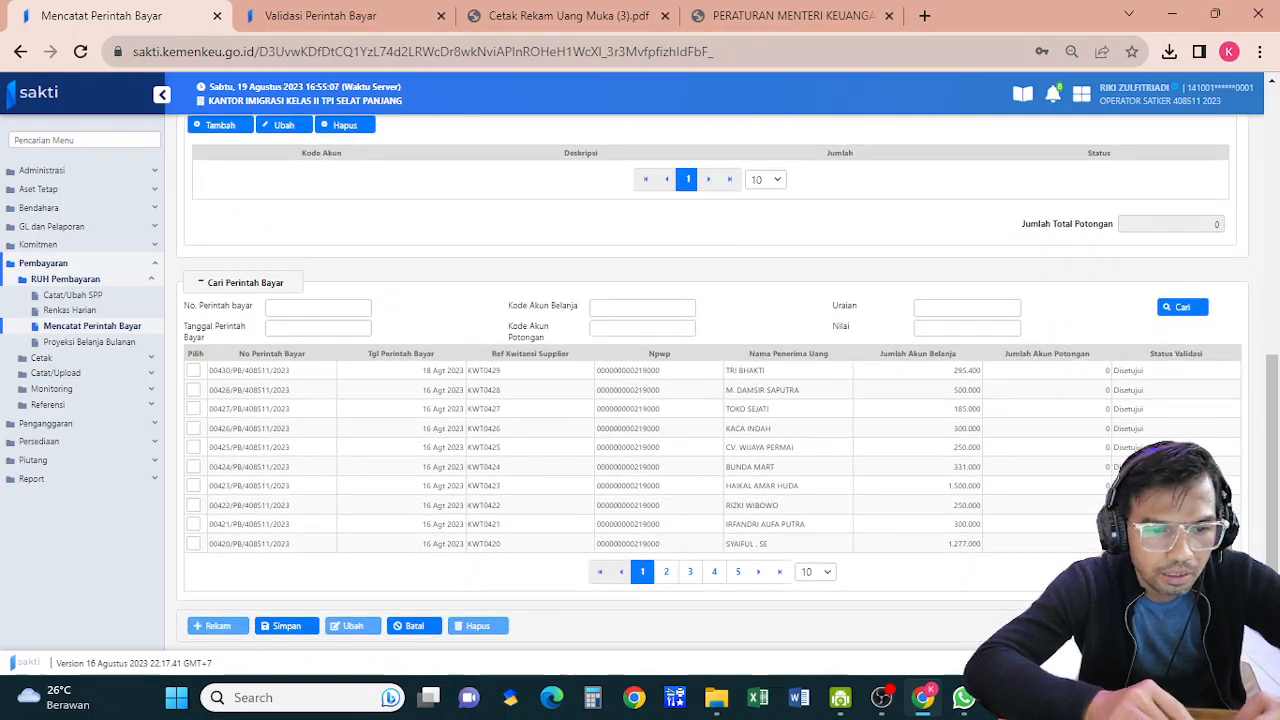
{"action": "left_click", "coordinate": [287, 627]}
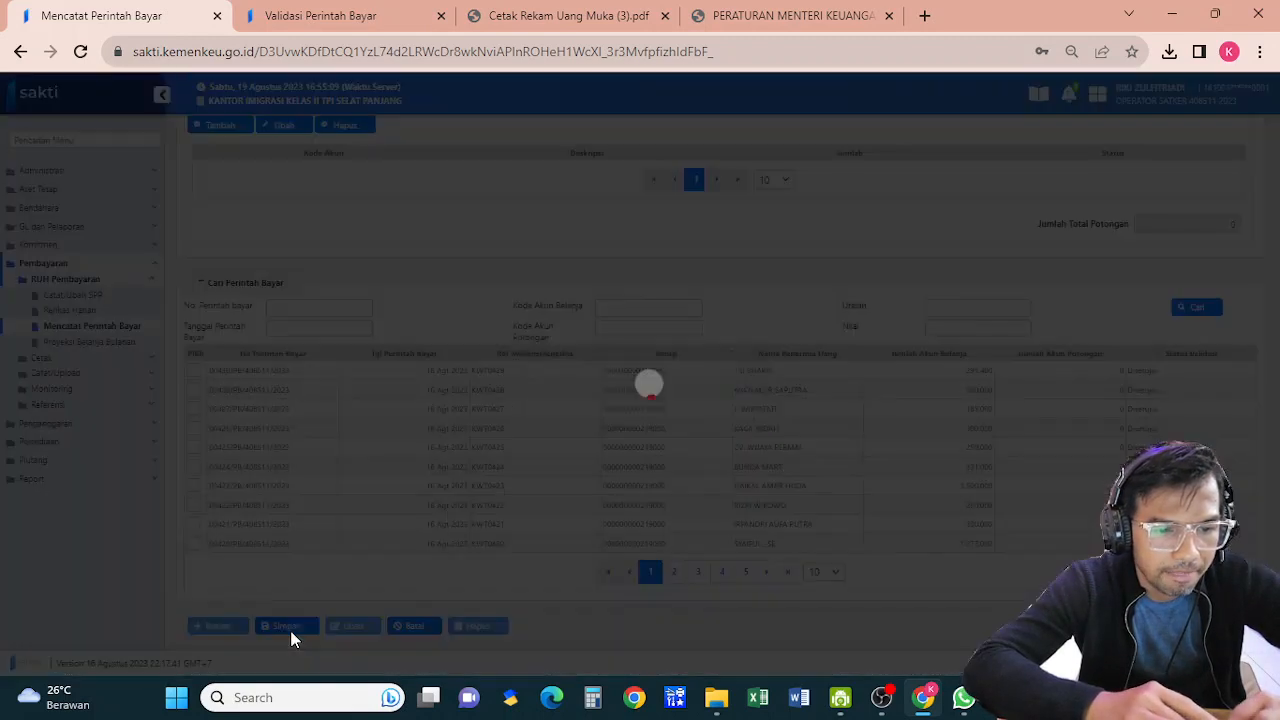
{"action": "left_click", "coordinate": [668, 404]}
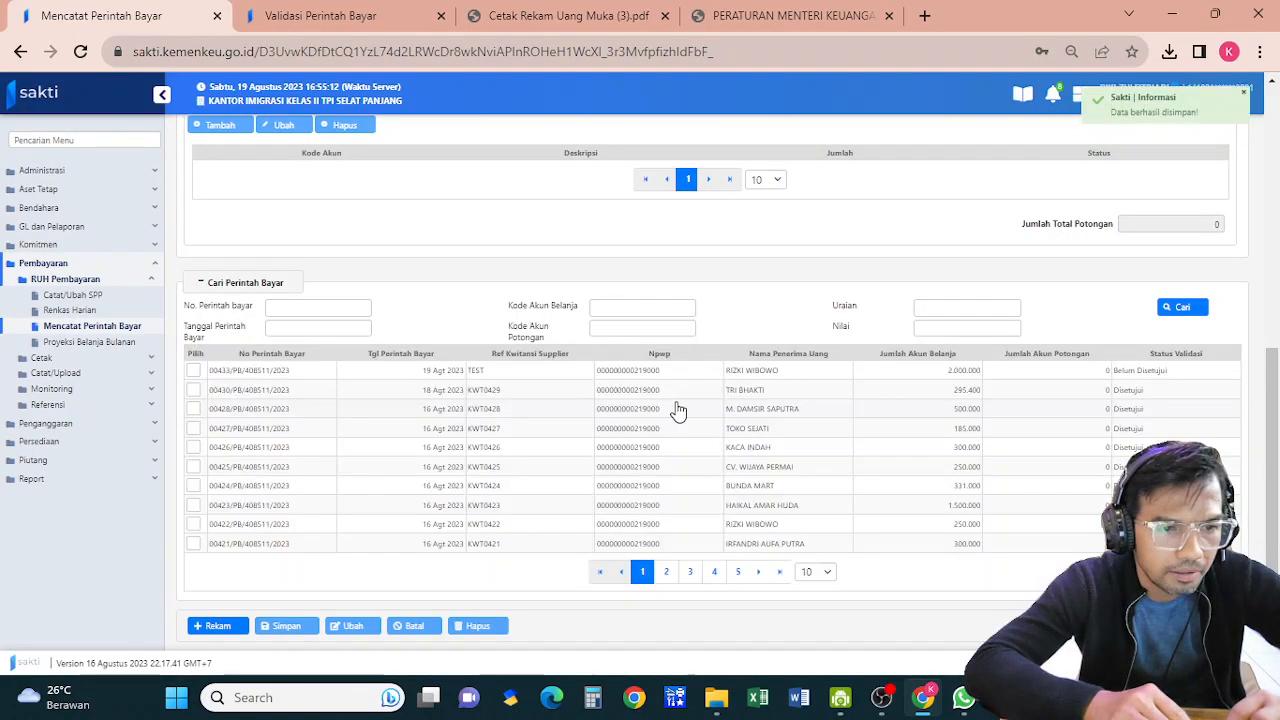
Open the Pencatatan Informasi P3DN page under Komitmen > RUH
{"action": "left_click", "coordinate": [61, 247]}
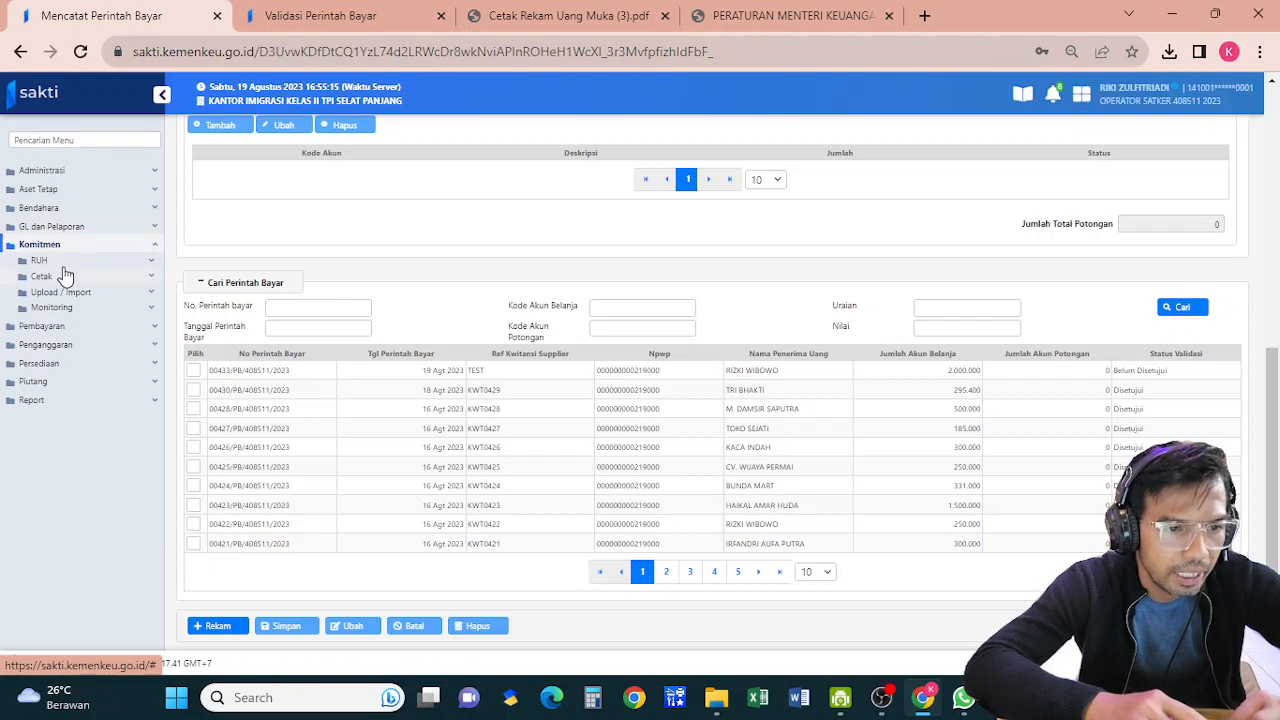
{"action": "left_click", "coordinate": [63, 262]}
{"action": "left_click", "coordinate": [72, 410]}
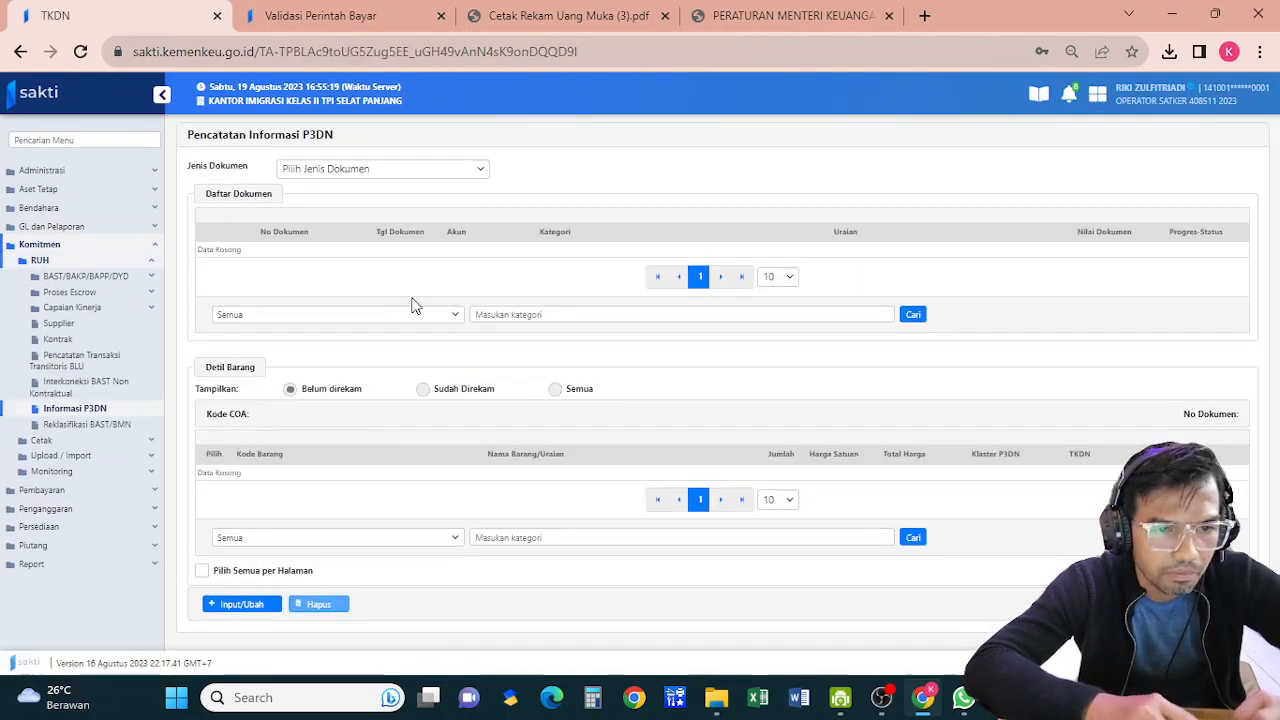
{"action": "left_click", "coordinate": [421, 169]}
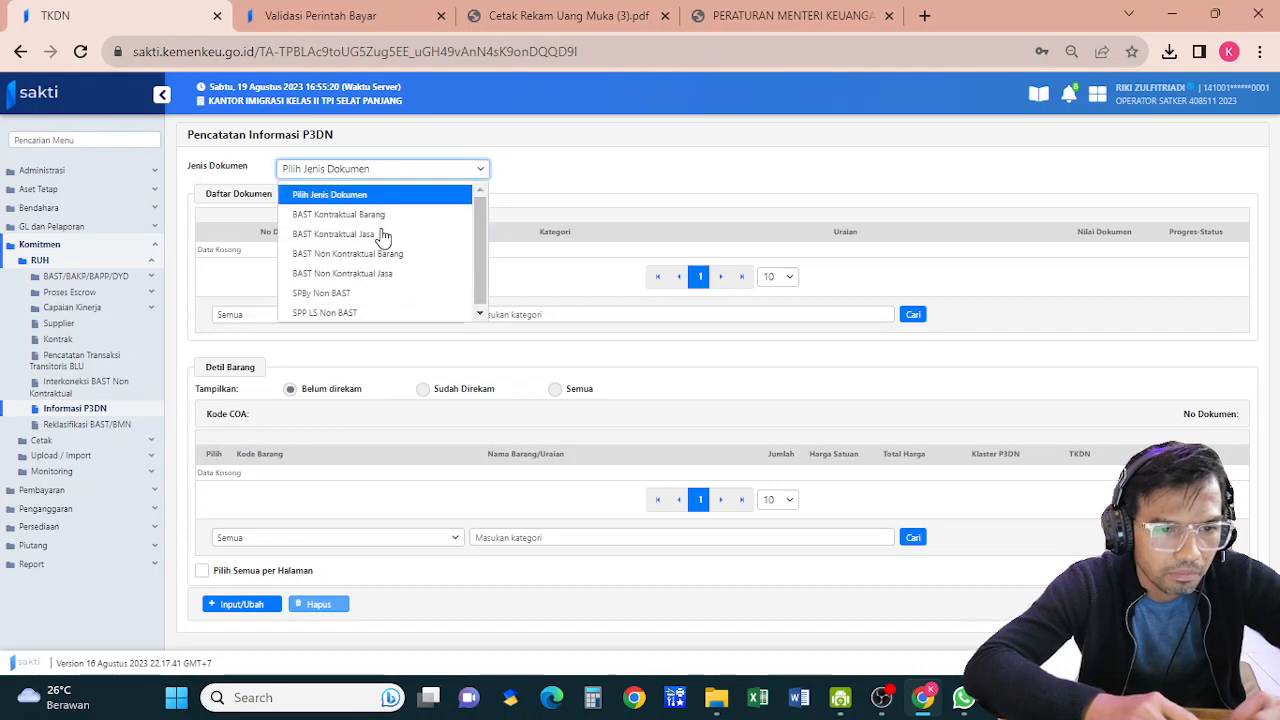
{"action": "left_click", "coordinate": [345, 293]}
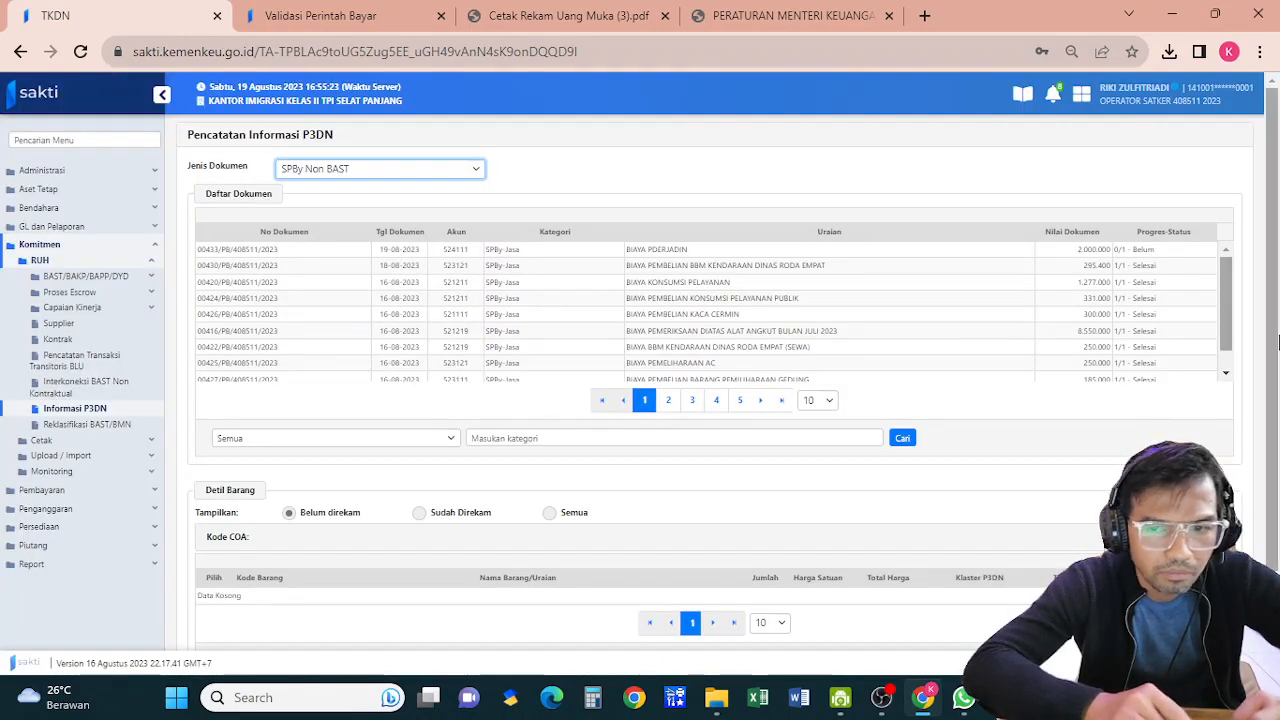
{"action": "left_click_drag", "start_coordinate": [1272, 270], "coordinate": [1268, 488]}
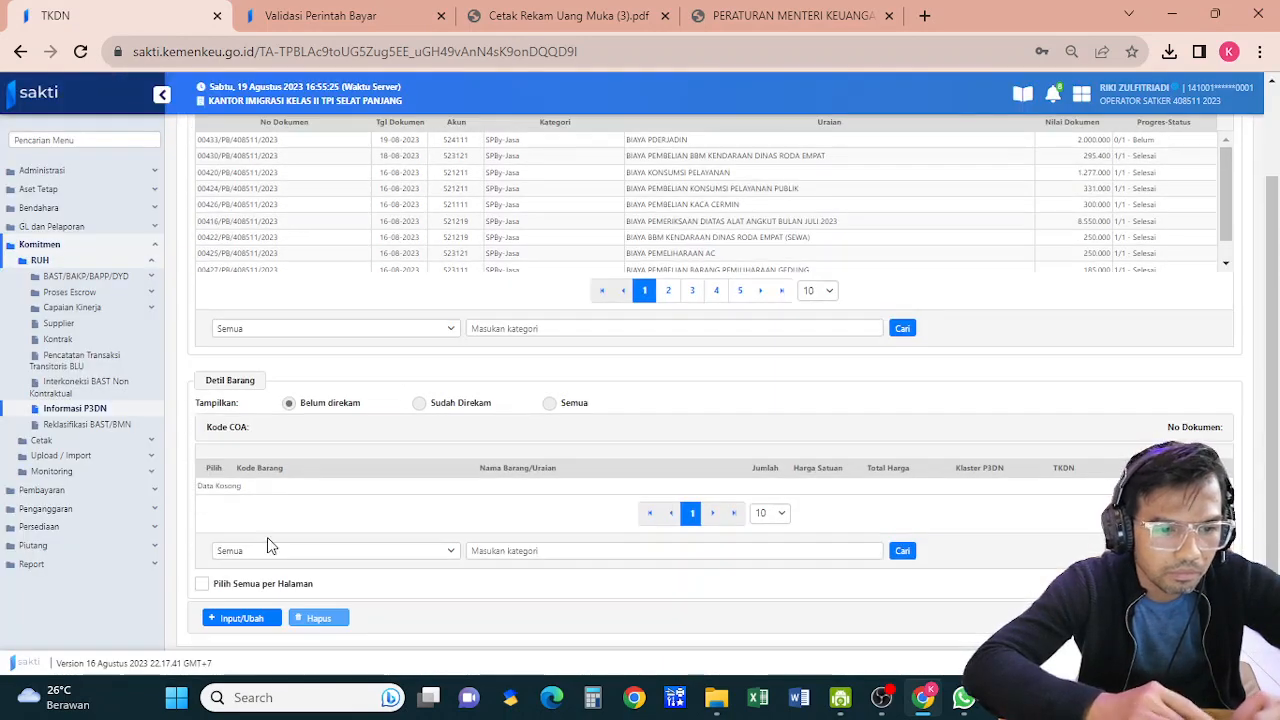
{"action": "left_click", "coordinate": [244, 618]}
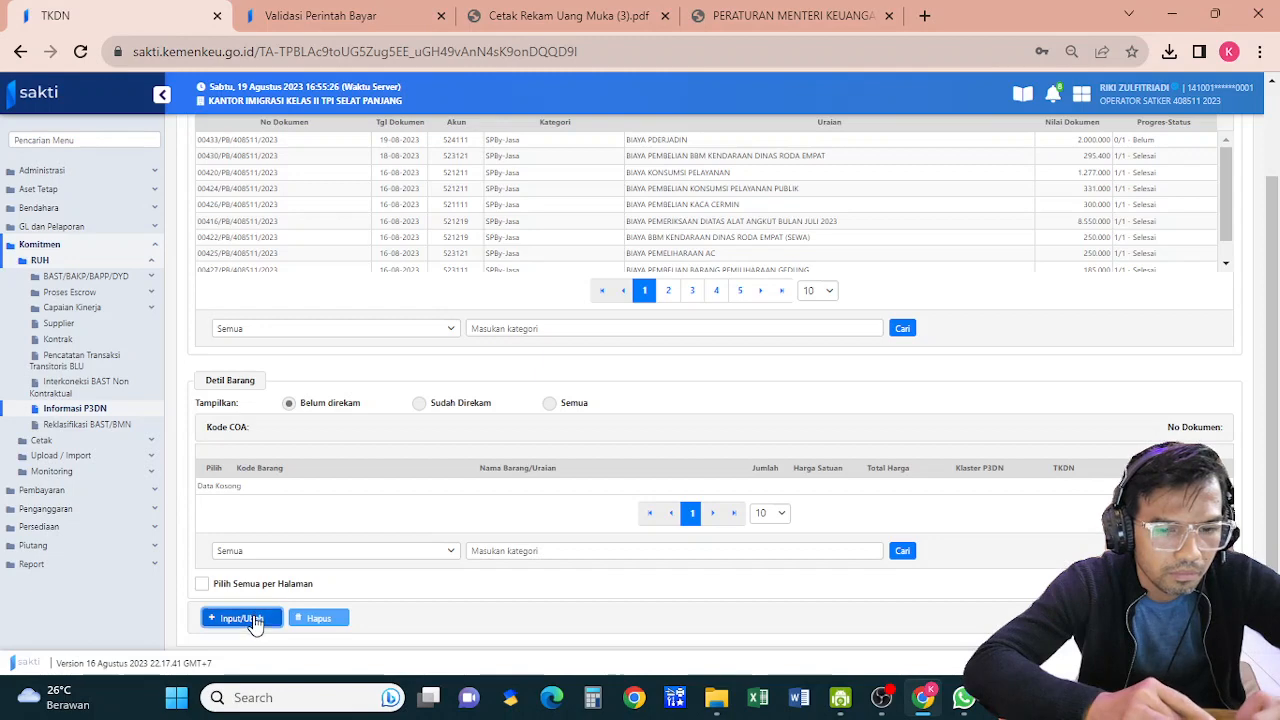
{"action": "left_click", "coordinate": [1083, 141]}
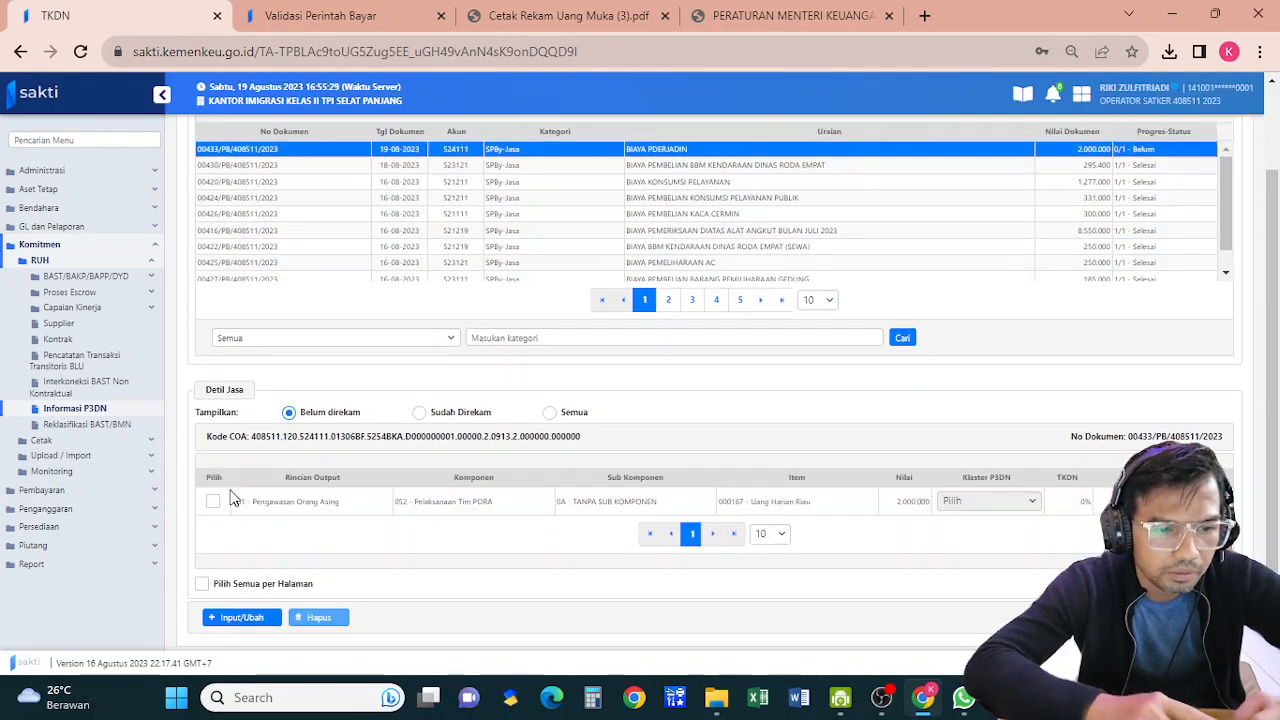
Classify the Uang Harian Riau item as 2 - PDN and save the P3DN details
{"action": "left_click", "coordinate": [214, 502]}
{"action": "left_click", "coordinate": [236, 618]}
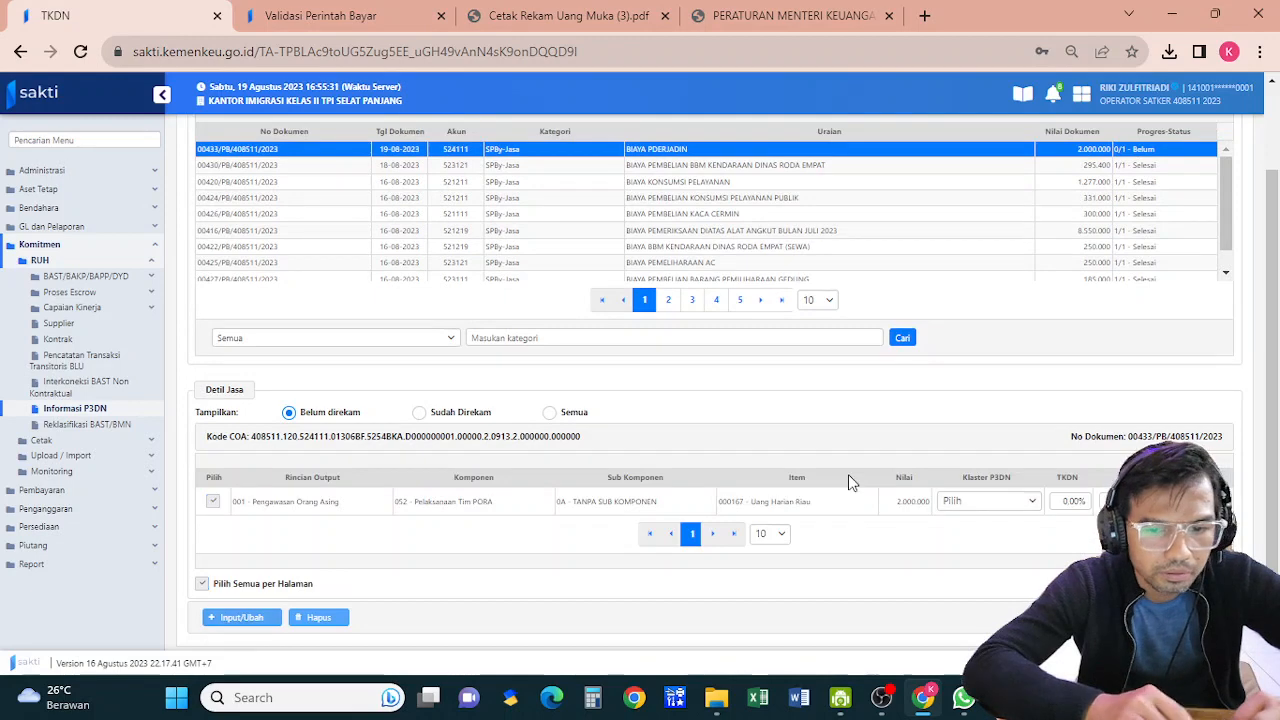
{"action": "left_click", "coordinate": [987, 501]}
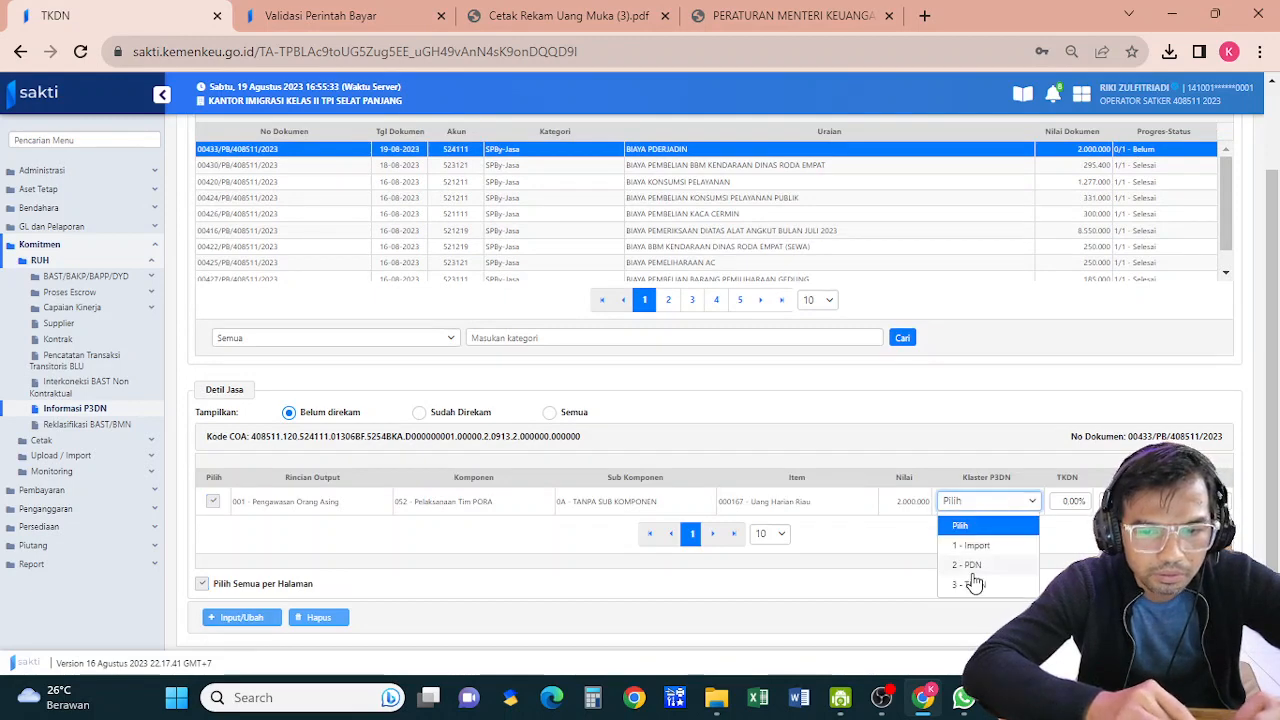
{"action": "left_click", "coordinate": [968, 564]}
{"action": "left_click", "coordinate": [1130, 618]}
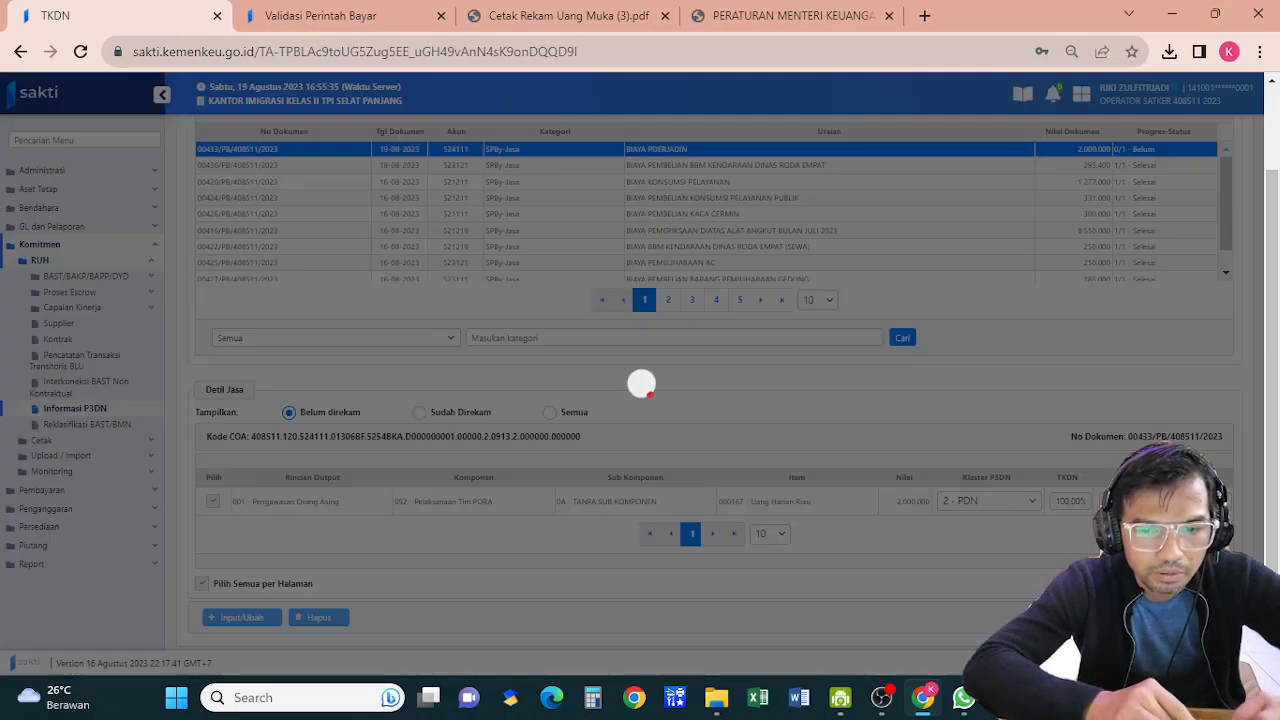
{"action": "left_click", "coordinate": [726, 403]}
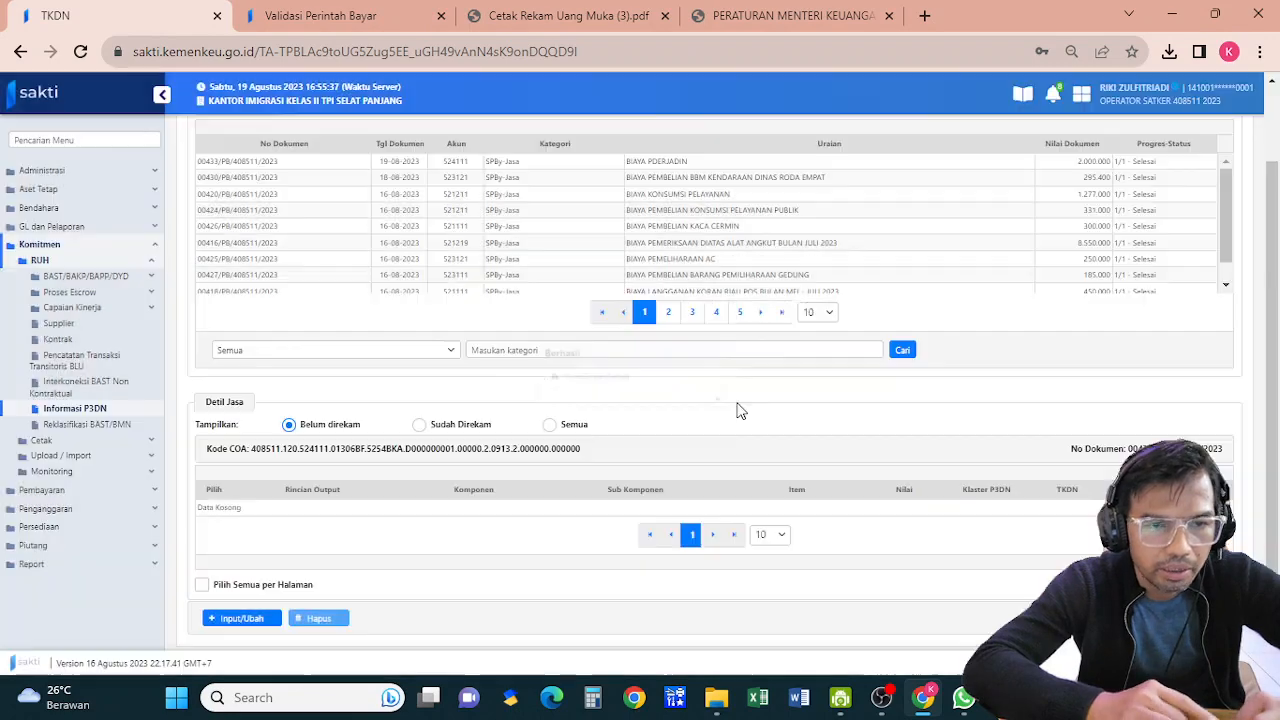
{"action": "left_click", "coordinate": [376, 18]}
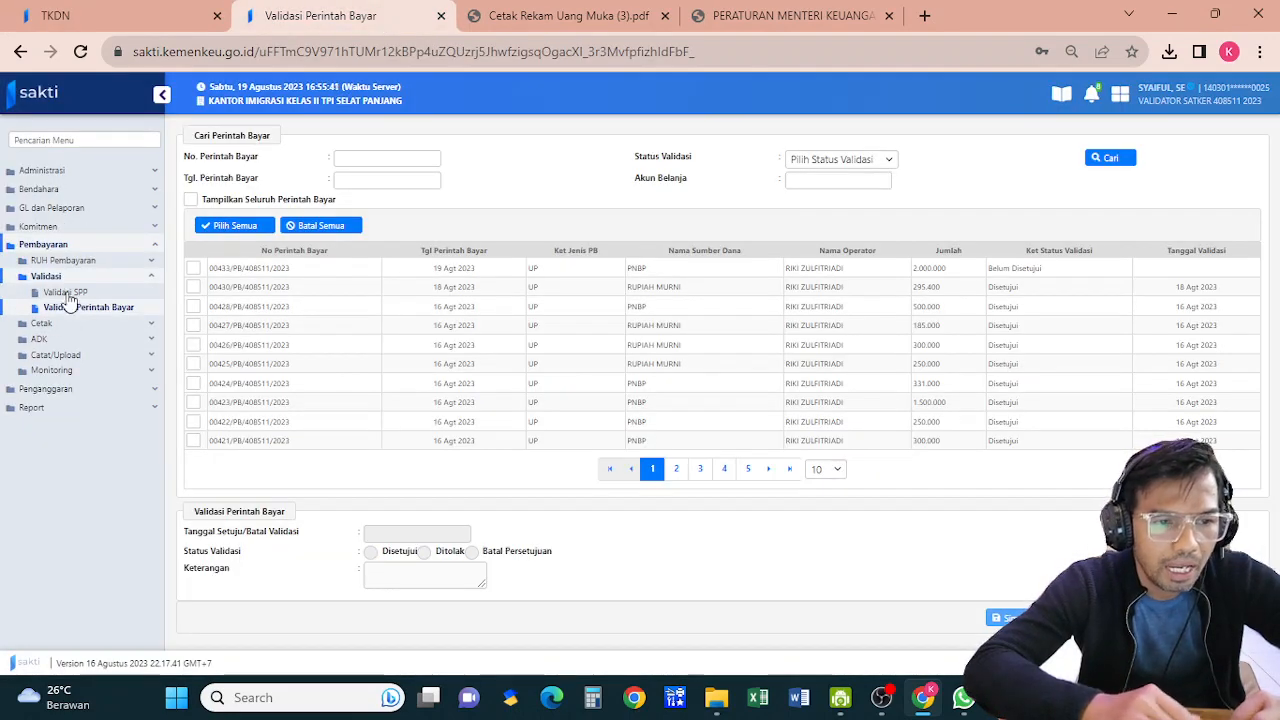
{"action": "left_click", "coordinate": [194, 269]}
{"action": "left_click", "coordinate": [380, 533]}
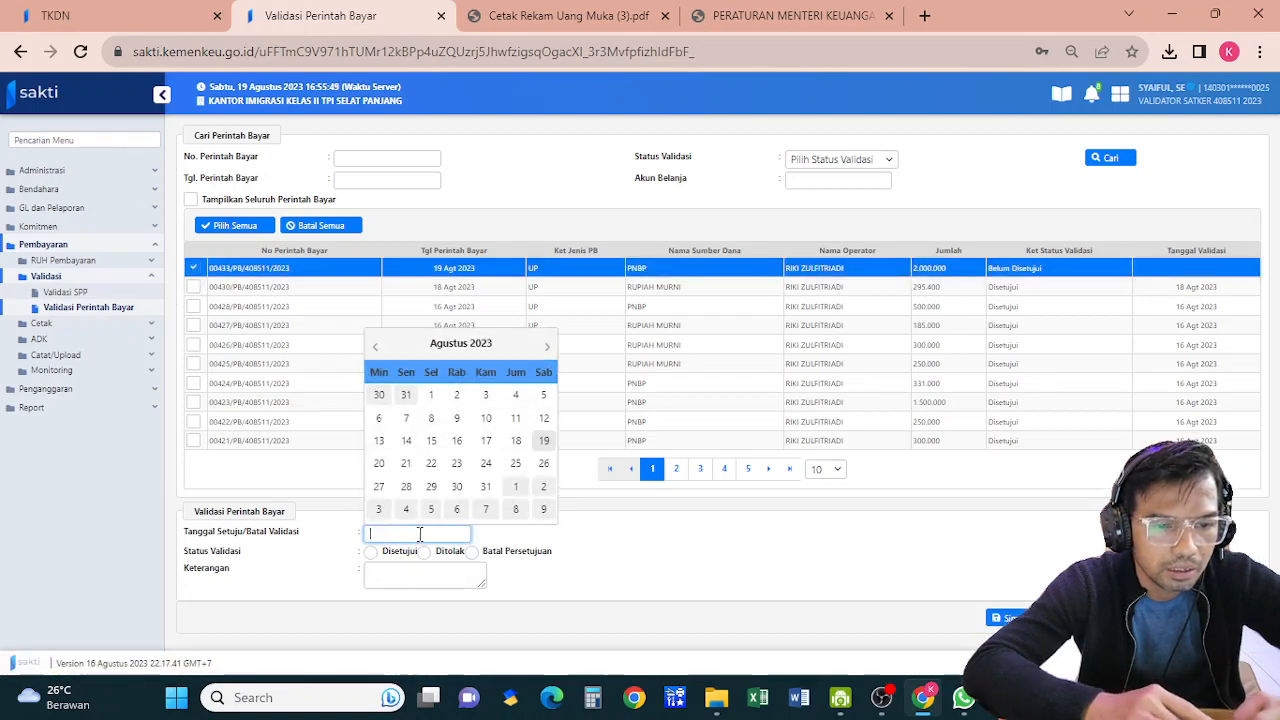
{"action": "left_click", "coordinate": [541, 447]}
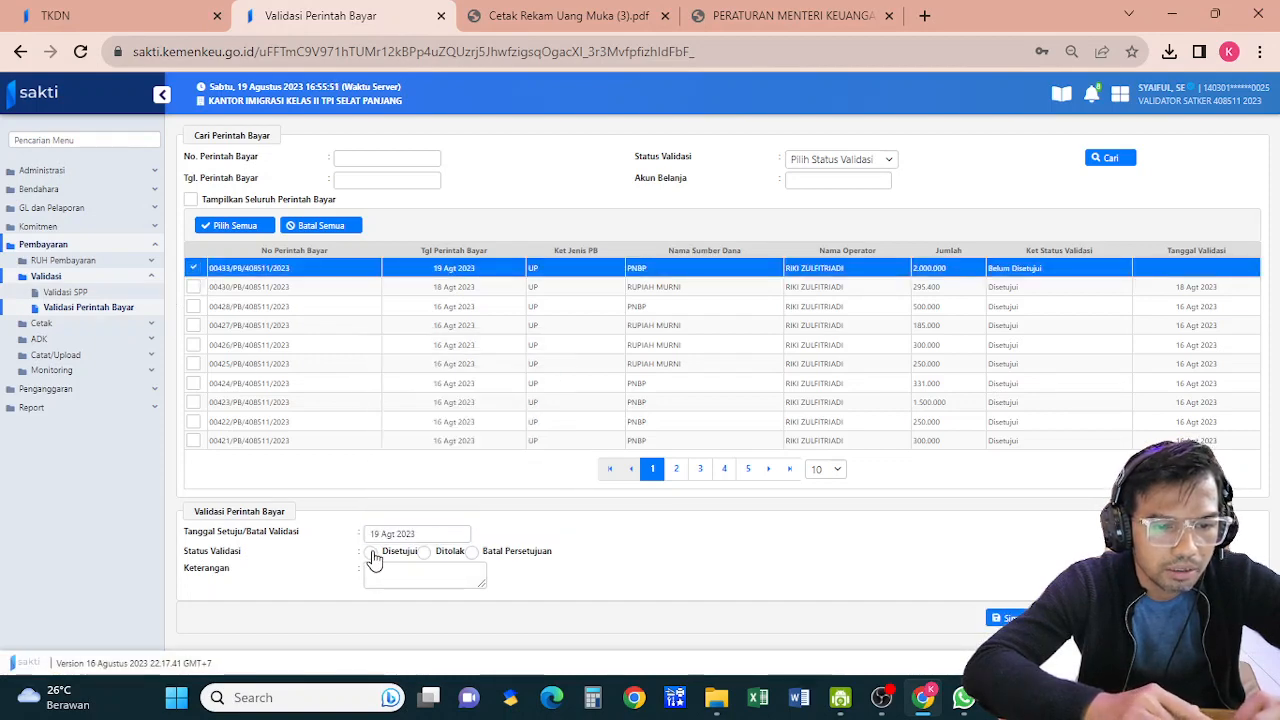
{"action": "left_click", "coordinate": [371, 552]}
{"action": "left_click", "coordinate": [391, 577]}
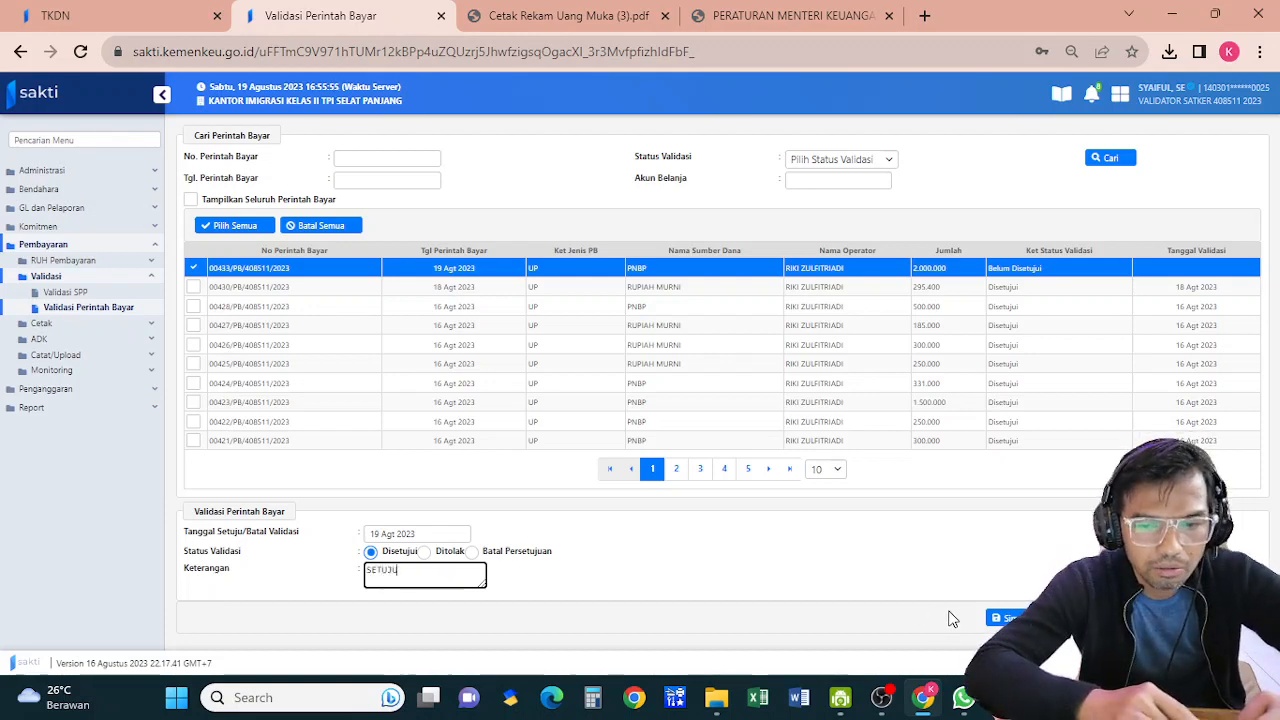
{"action": "left_click", "coordinate": [1005, 617]}
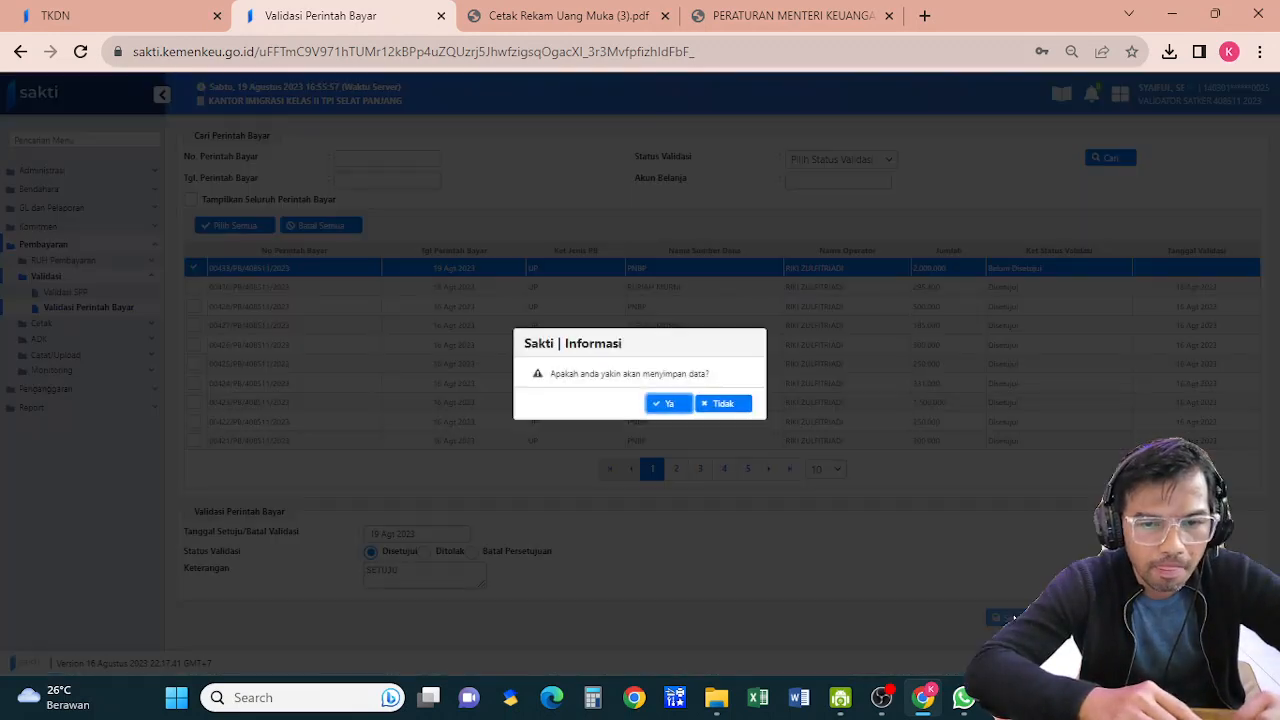
{"action": "left_click", "coordinate": [671, 410]}
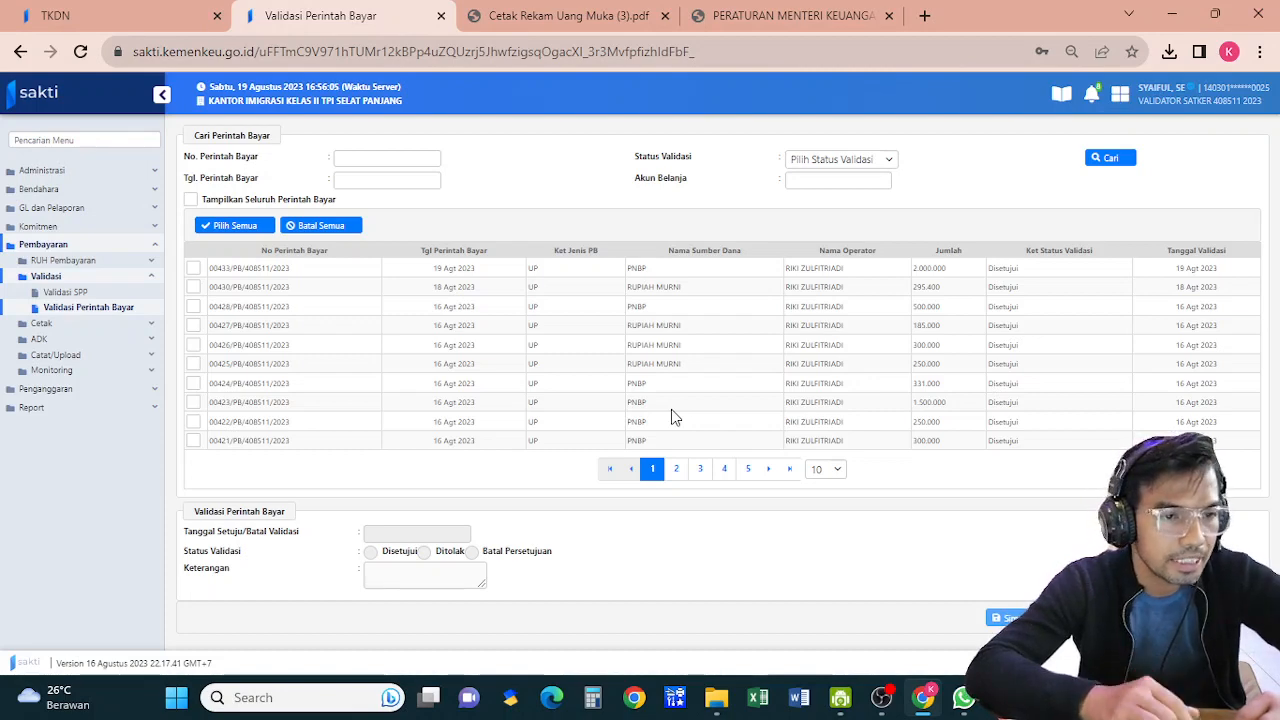
In the TKDN session, open Bendahara > Transaksi > Membuat Kuitansi and dismiss the deadline notice
{"action": "left_click", "coordinate": [98, 22]}
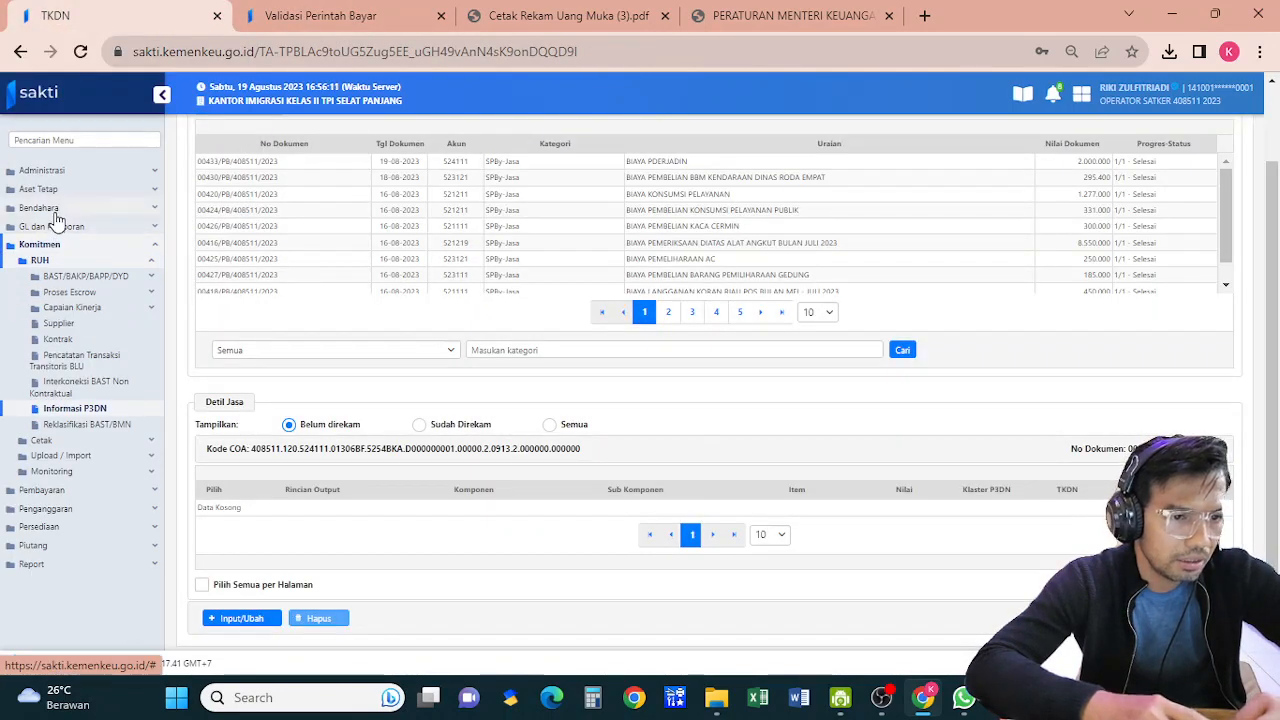
{"action": "left_click", "coordinate": [45, 208]}
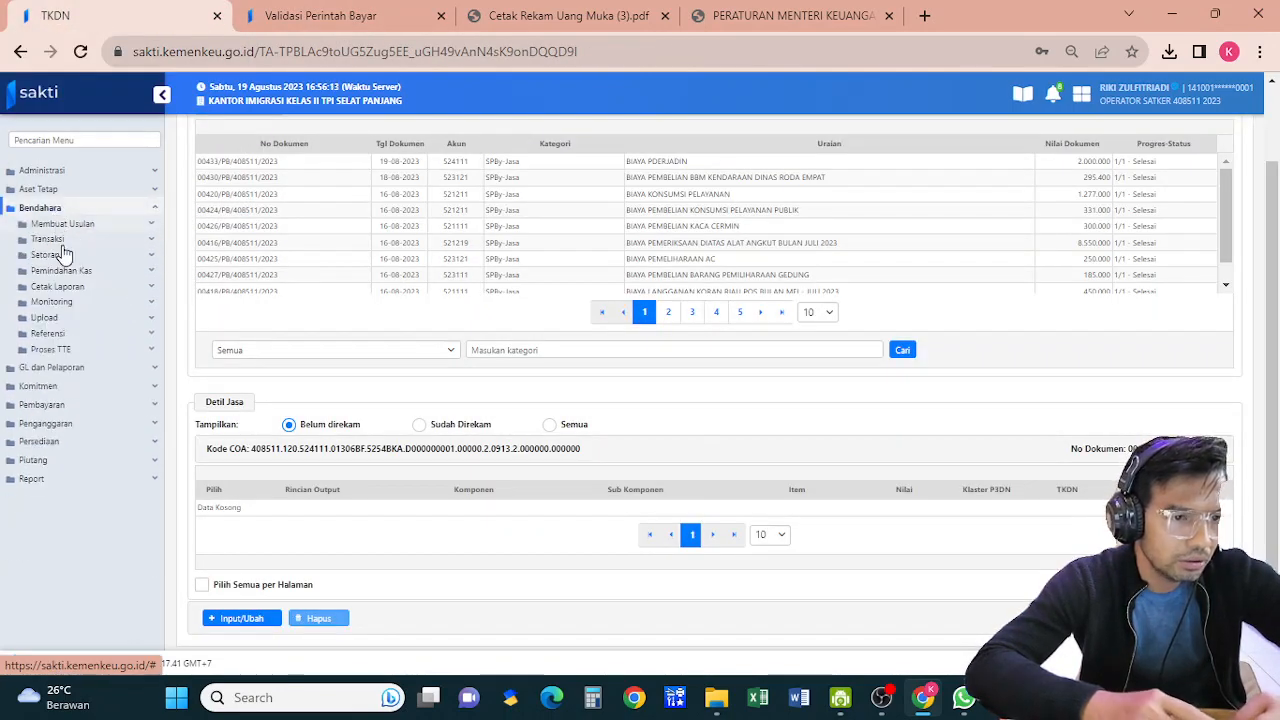
{"action": "left_click", "coordinate": [50, 240]}
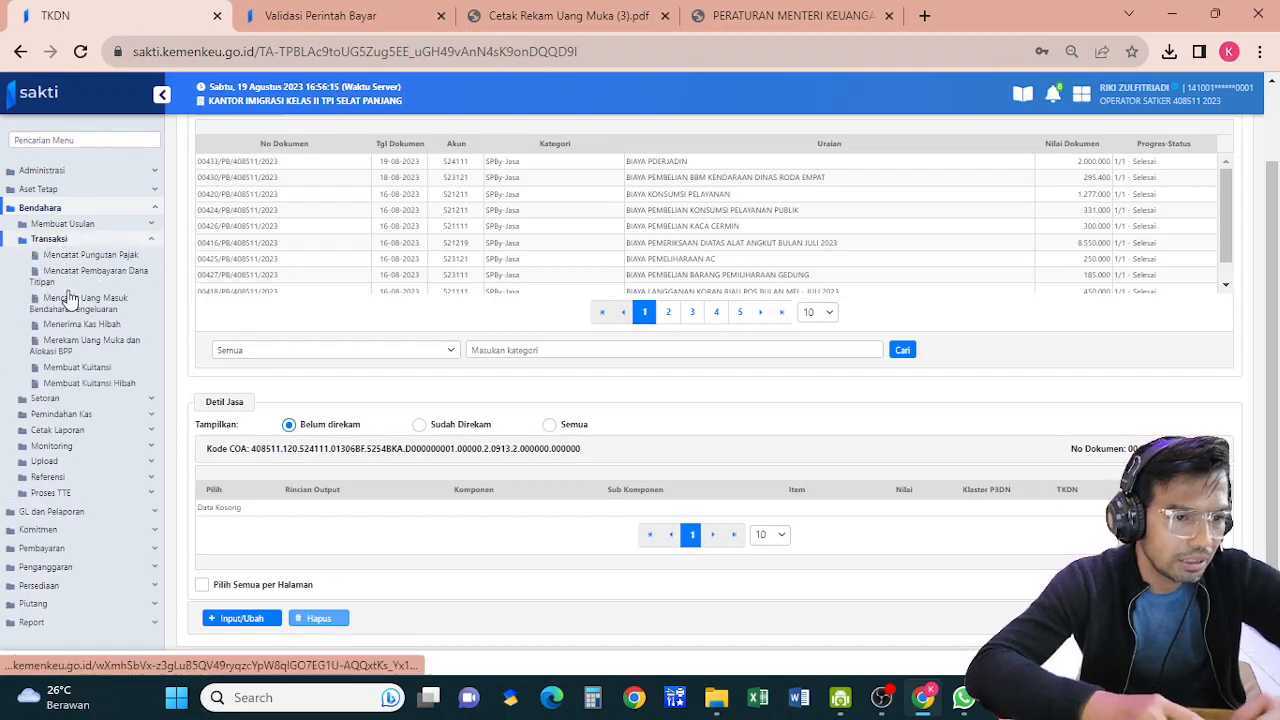
{"action": "left_click", "coordinate": [79, 368]}
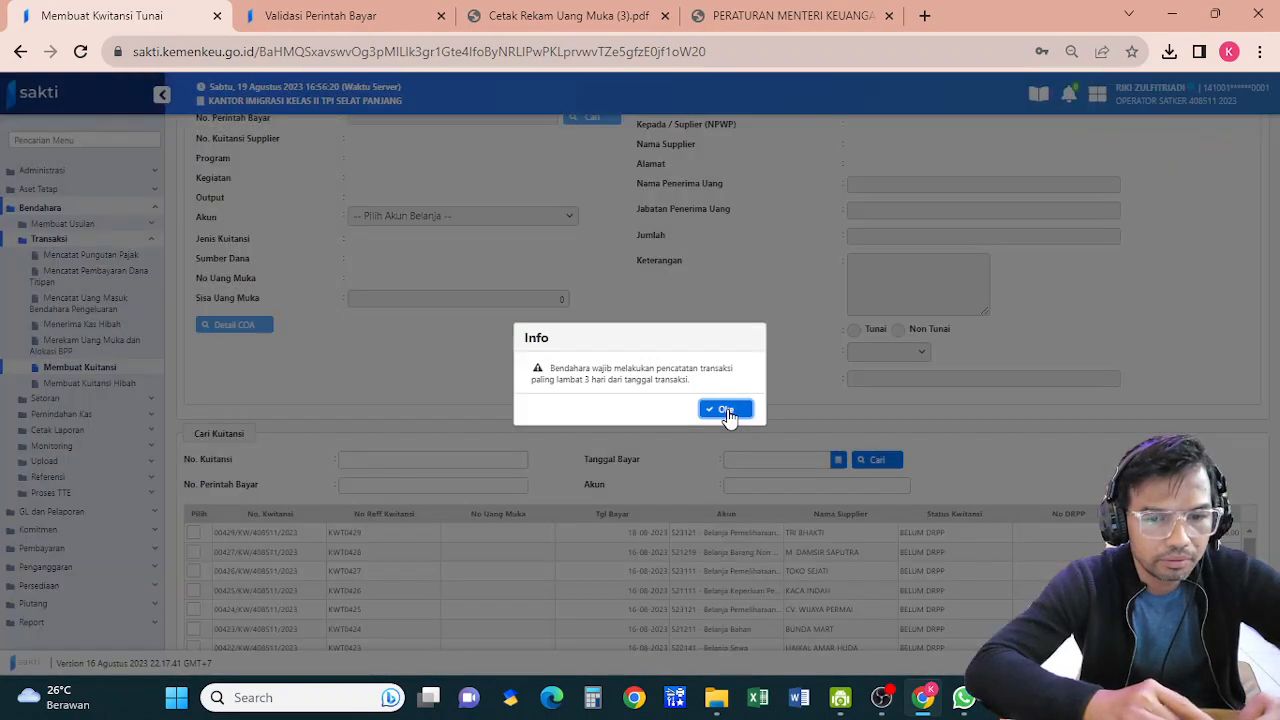
{"action": "left_click", "coordinate": [725, 409]}
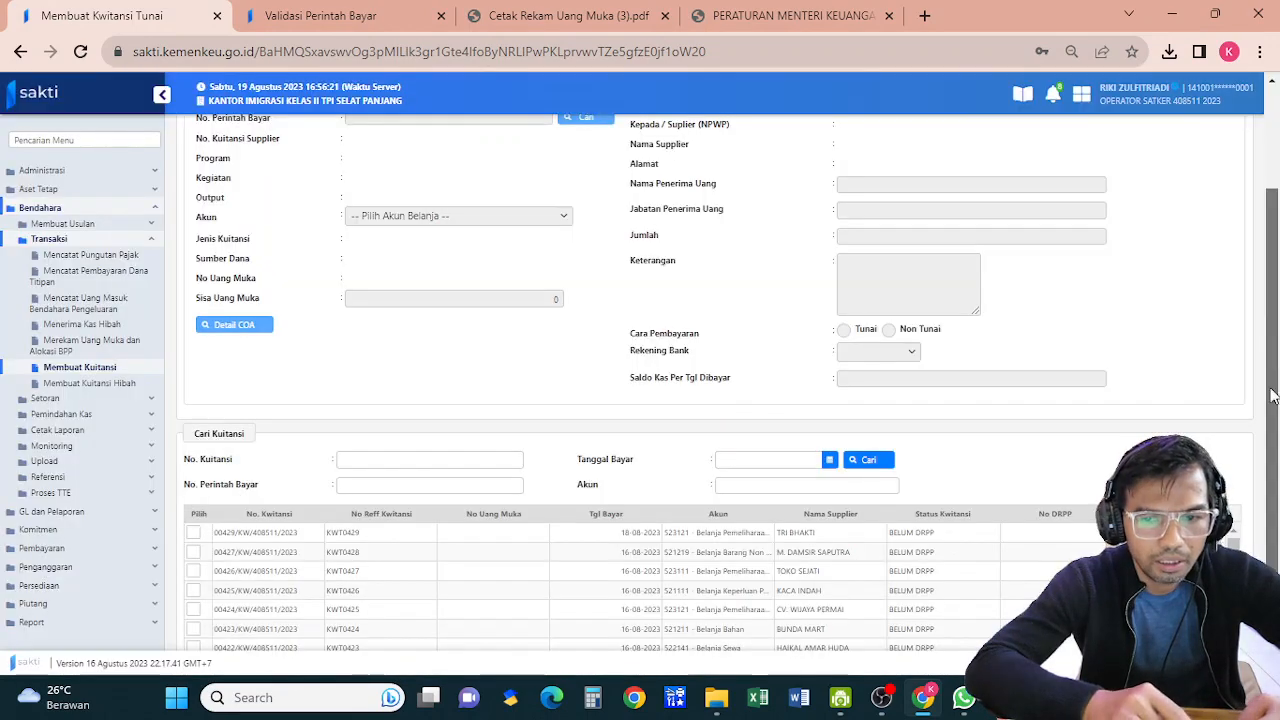
{"action": "scroll", "coordinate": [1277, 328], "scroll_direction": "down", "scroll_amount": 3}
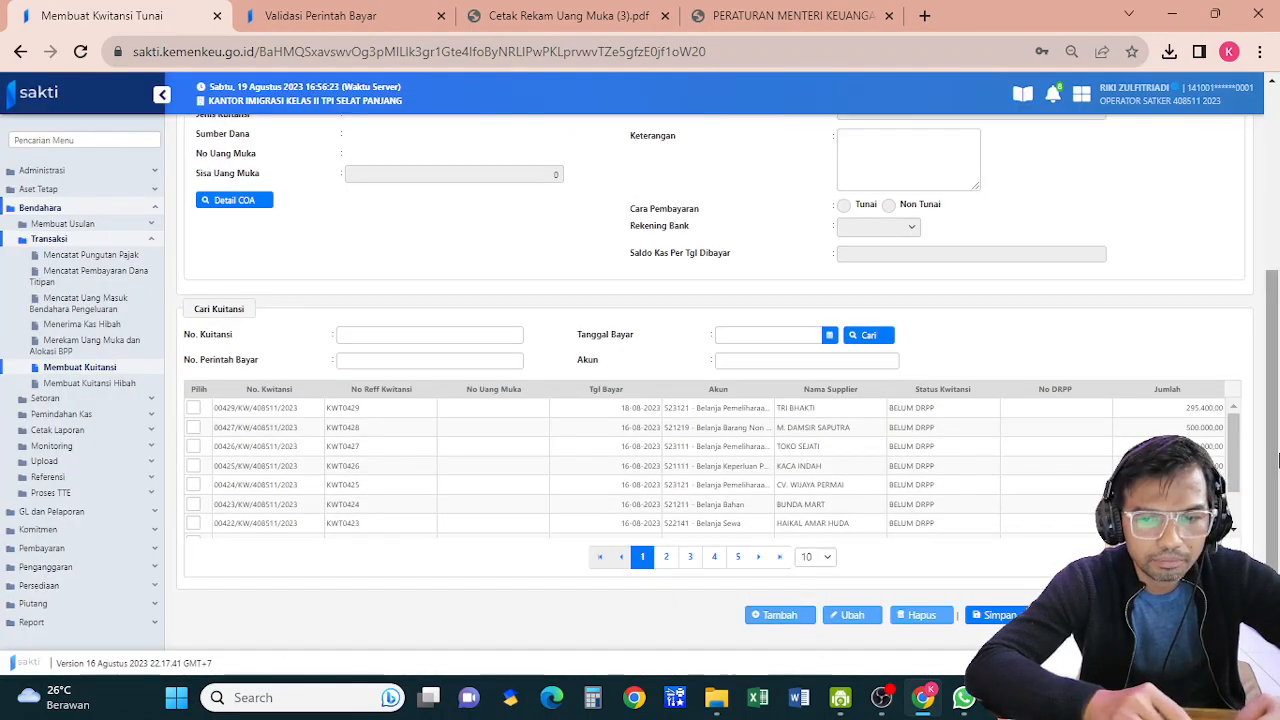
{"action": "scroll", "coordinate": [1240, 350], "scroll_direction": "up", "scroll_amount": 3}
{"action": "left_click", "coordinate": [590, 275]}
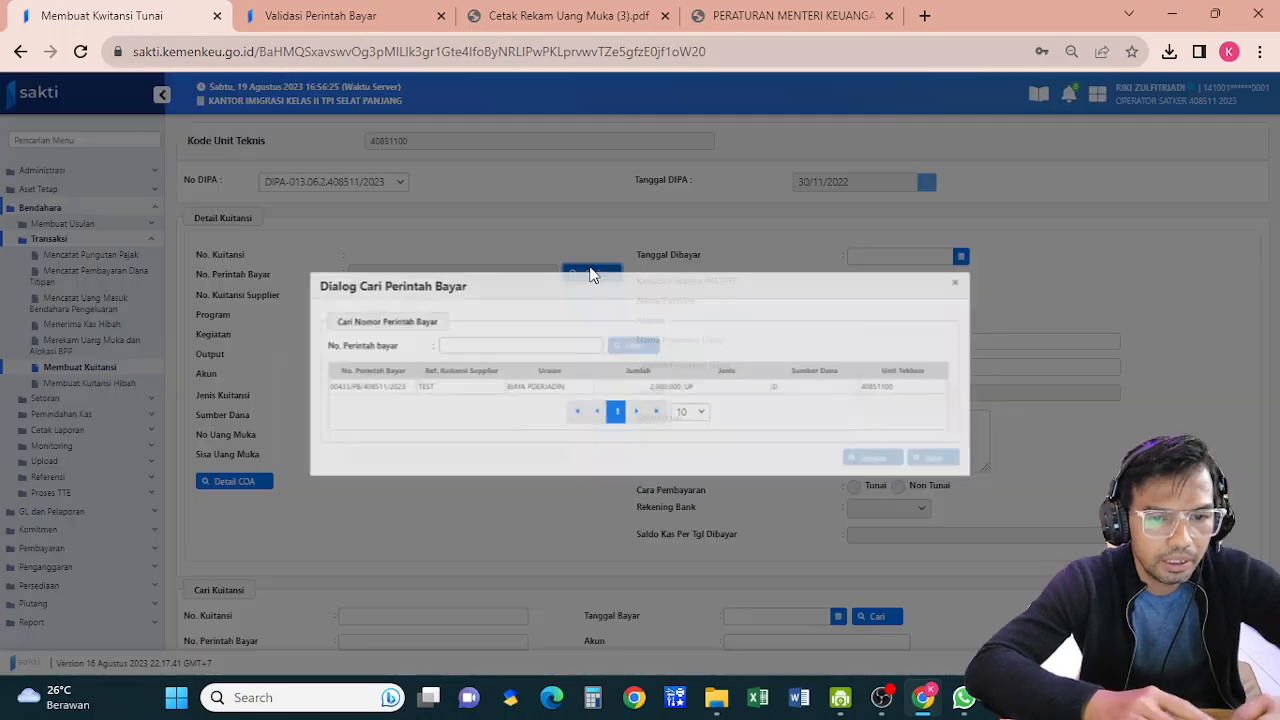
{"action": "left_click", "coordinate": [533, 386]}
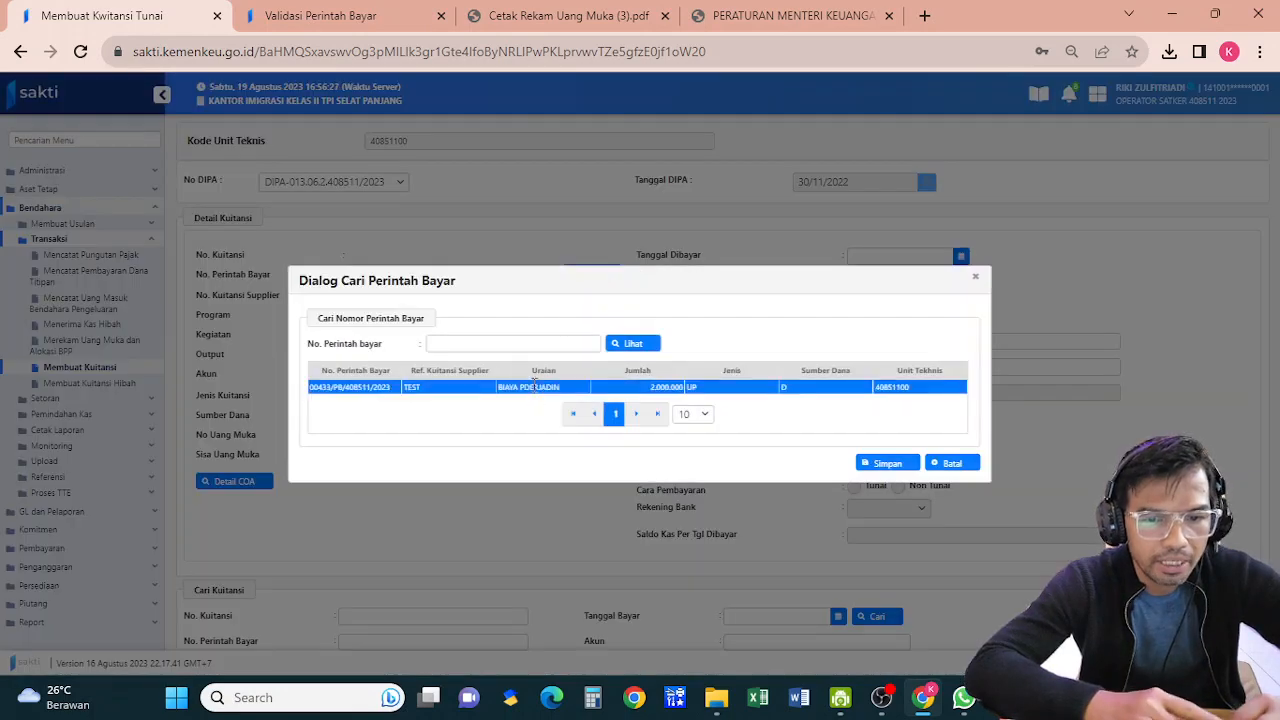
{"action": "left_click", "coordinate": [874, 464]}
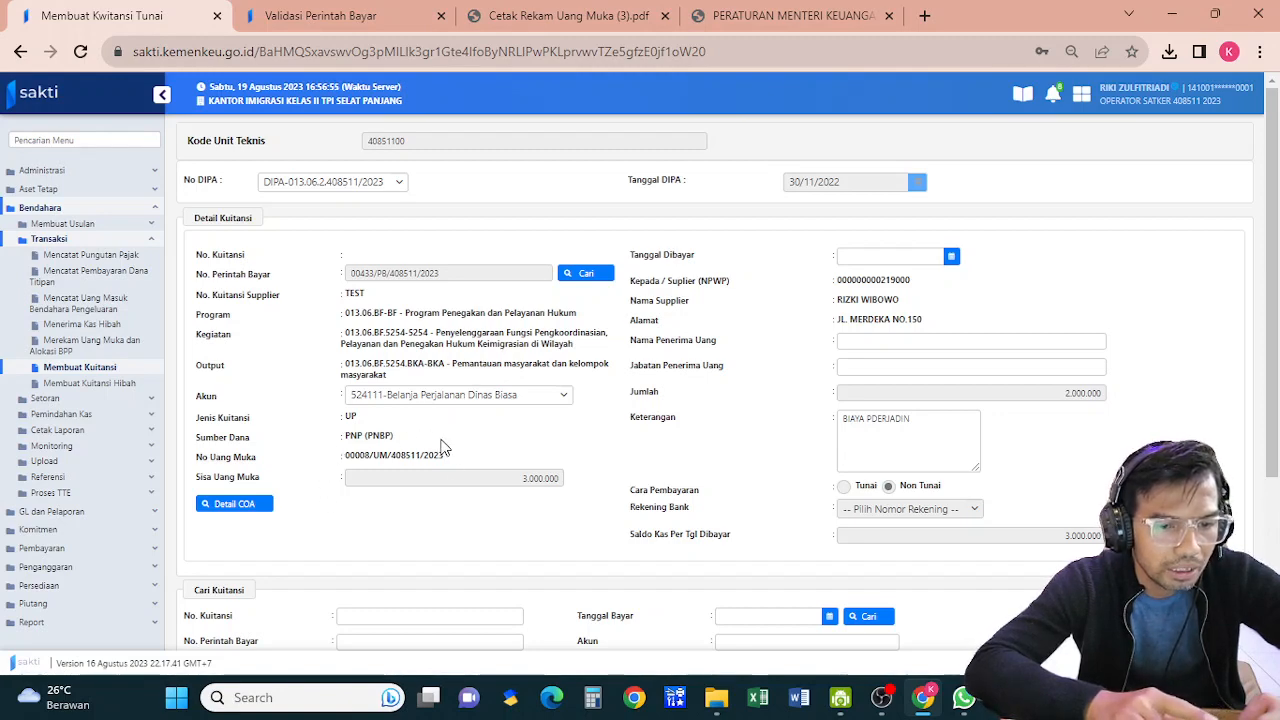
Set pay date 19-08-2023, enter the recipient's name and position STAF, and save the receipt
{"action": "left_click", "coordinate": [911, 258]}
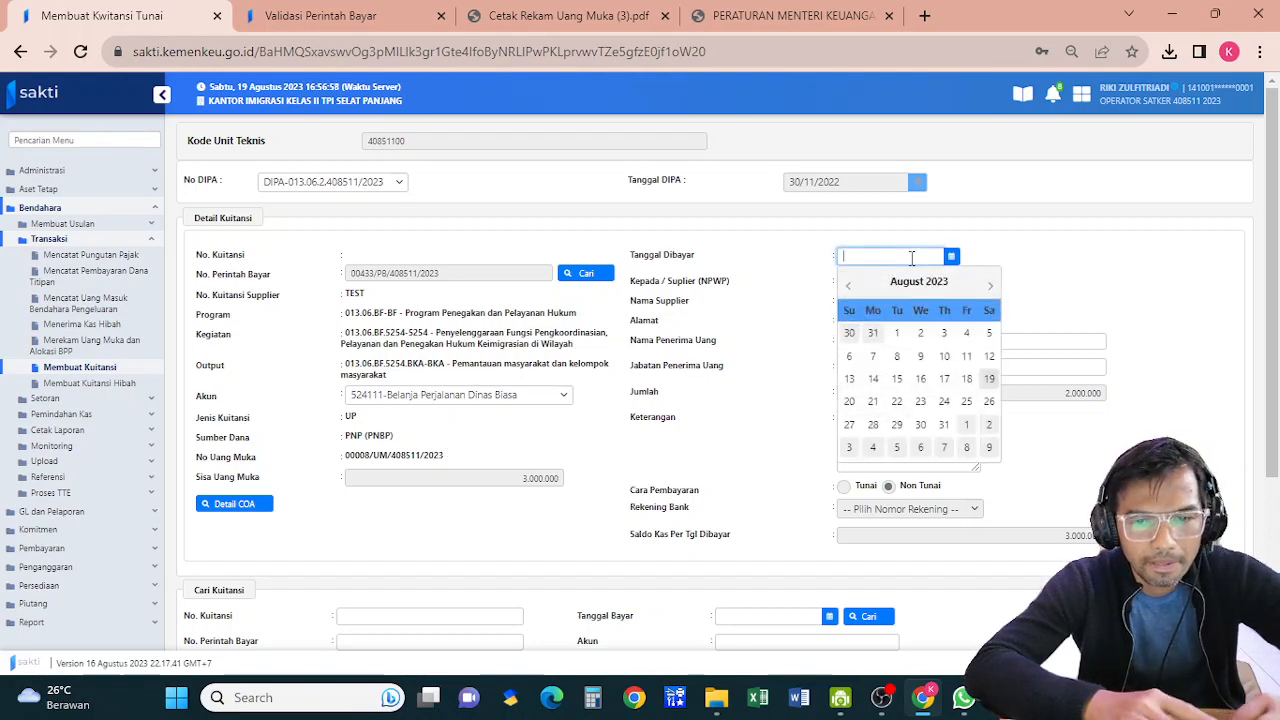
{"action": "left_click", "coordinate": [988, 381]}
{"action": "left_click", "coordinate": [881, 346]}
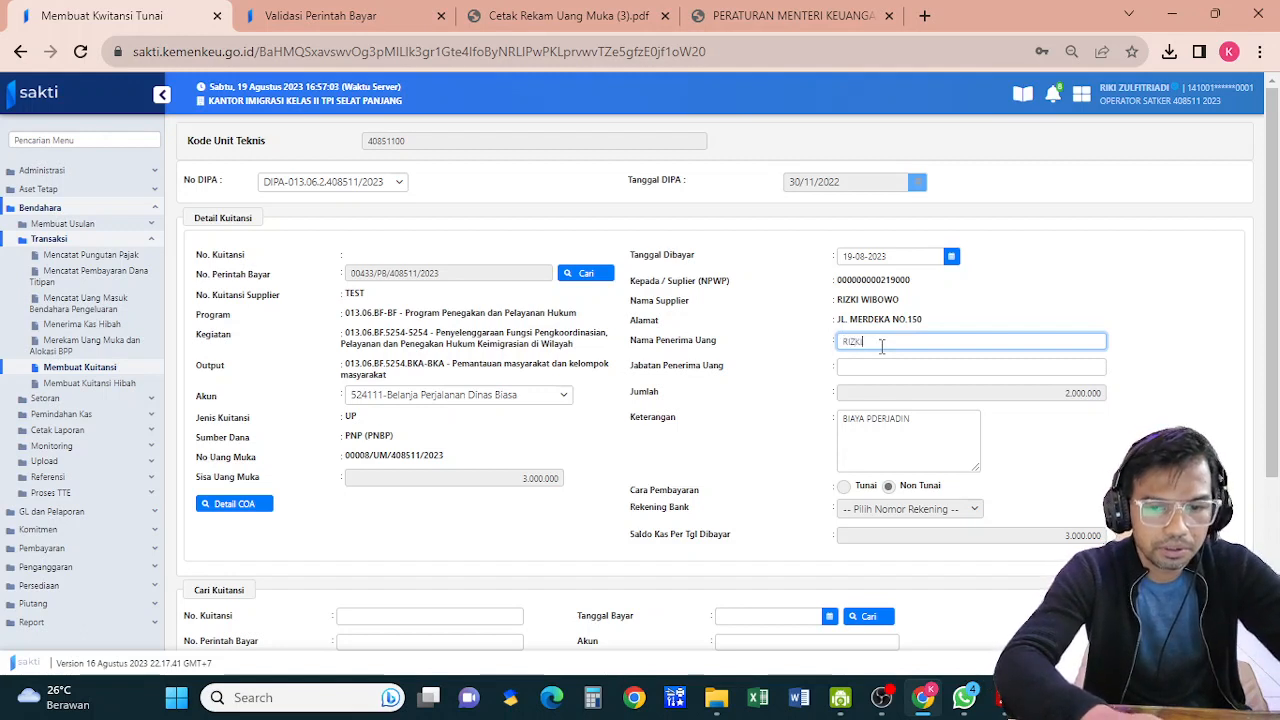
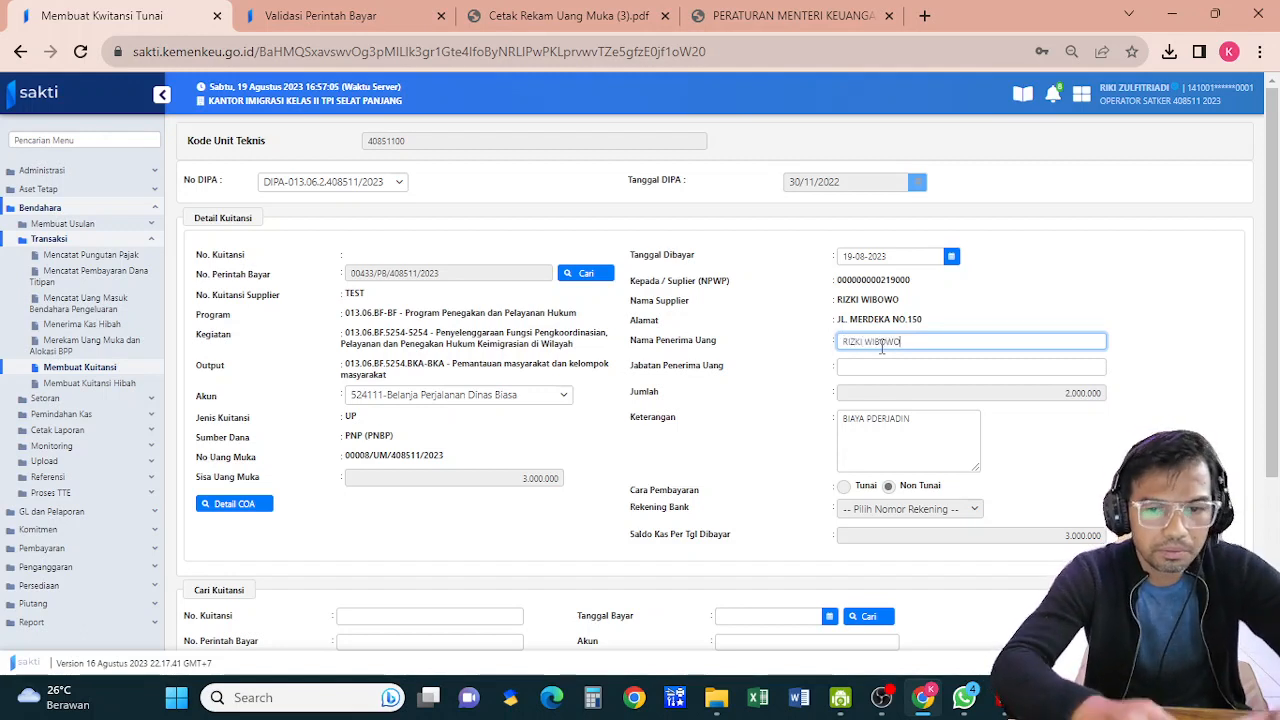
{"action": "left_click", "coordinate": [881, 363]}
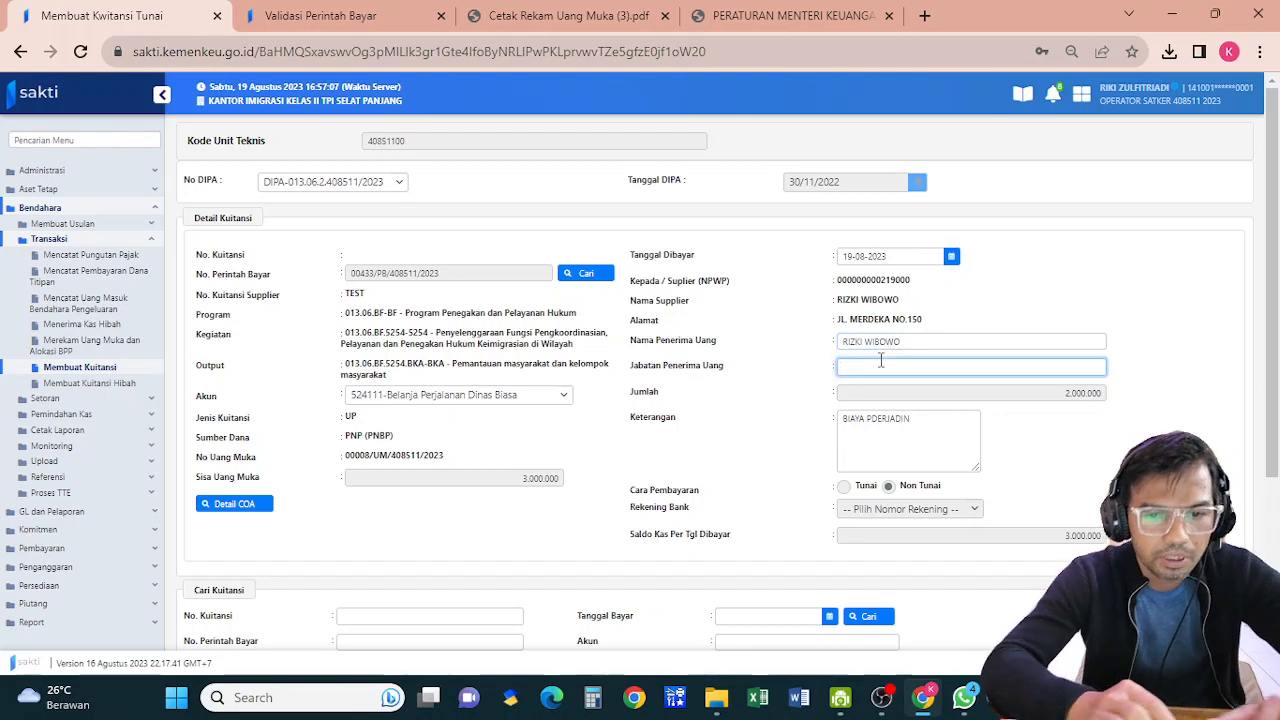
{"action": "type", "text": "STAF"}
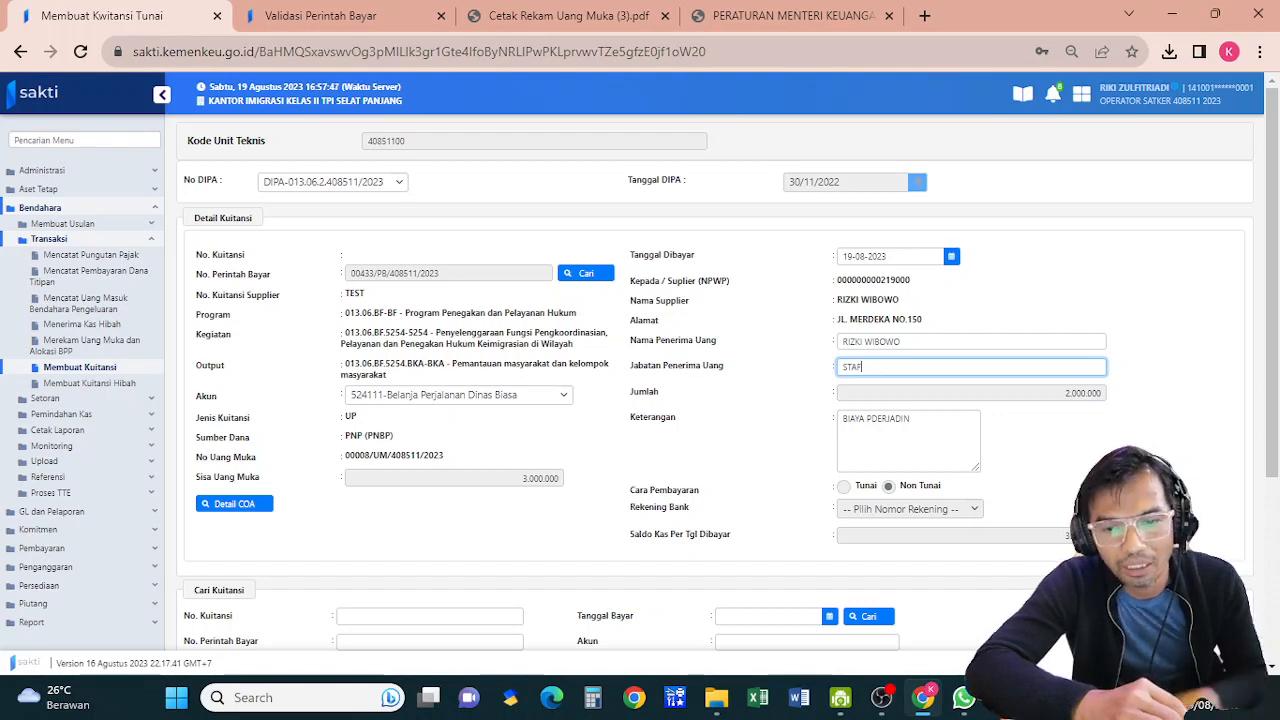
{"action": "scroll", "coordinate": [715, 380], "scroll_direction": "down", "scroll_amount": 3}
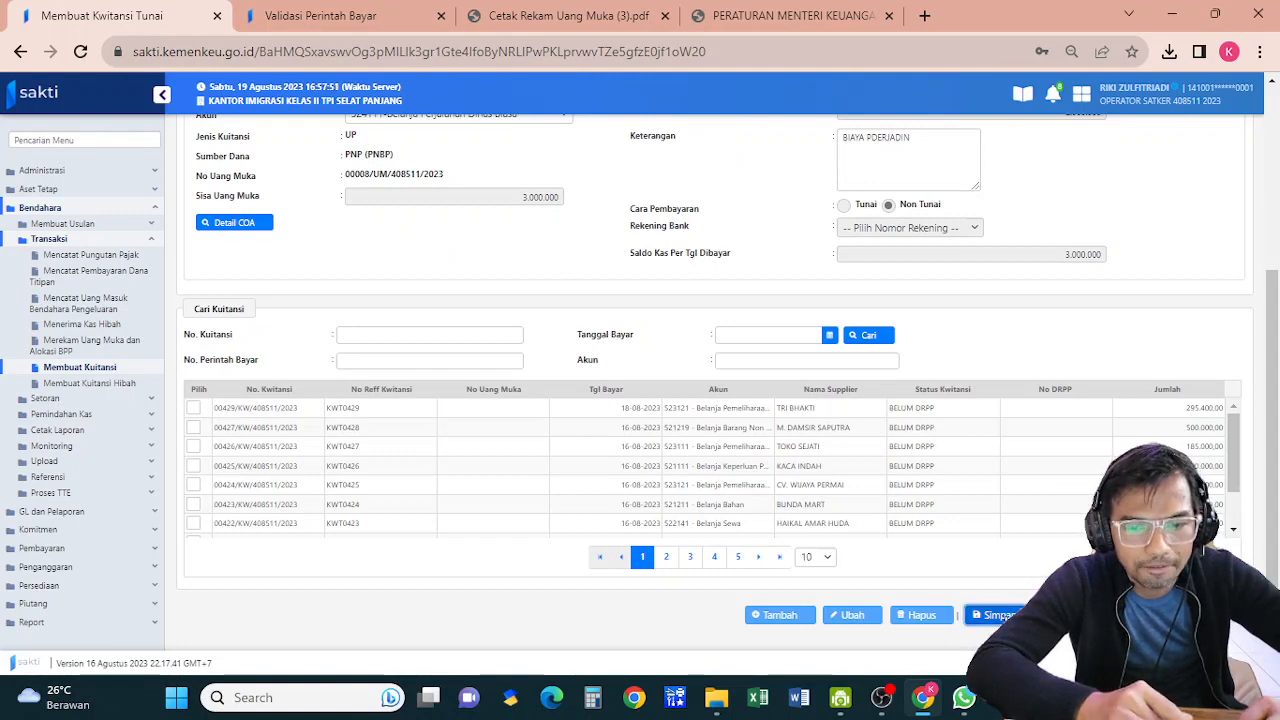
{"action": "left_click", "coordinate": [997, 615]}
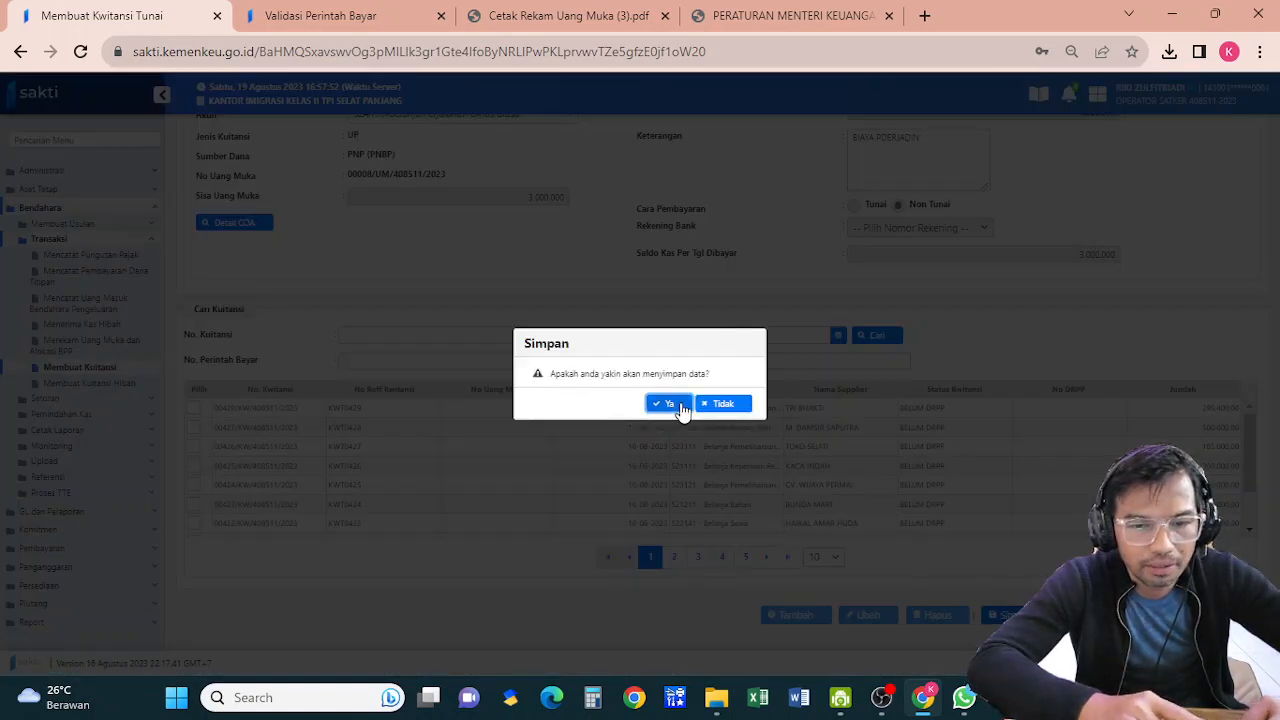
{"action": "left_click", "coordinate": [677, 408]}
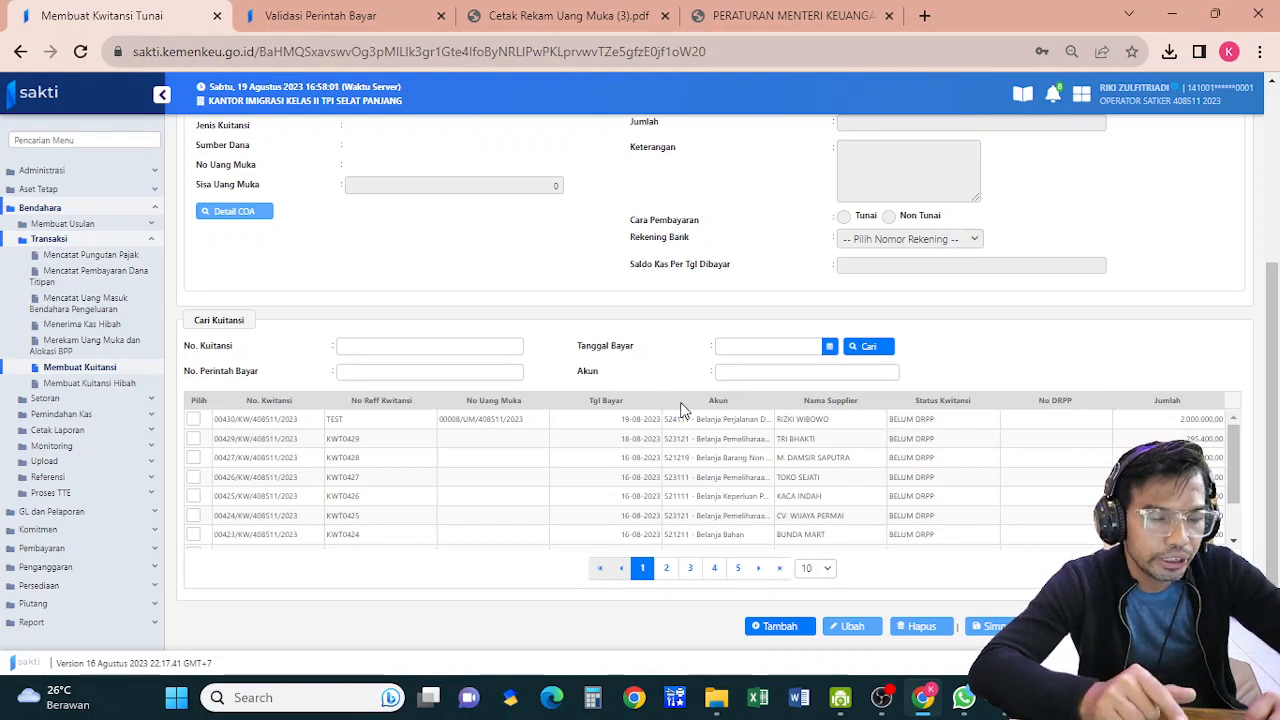
{"action": "left_click", "coordinate": [53, 446]}
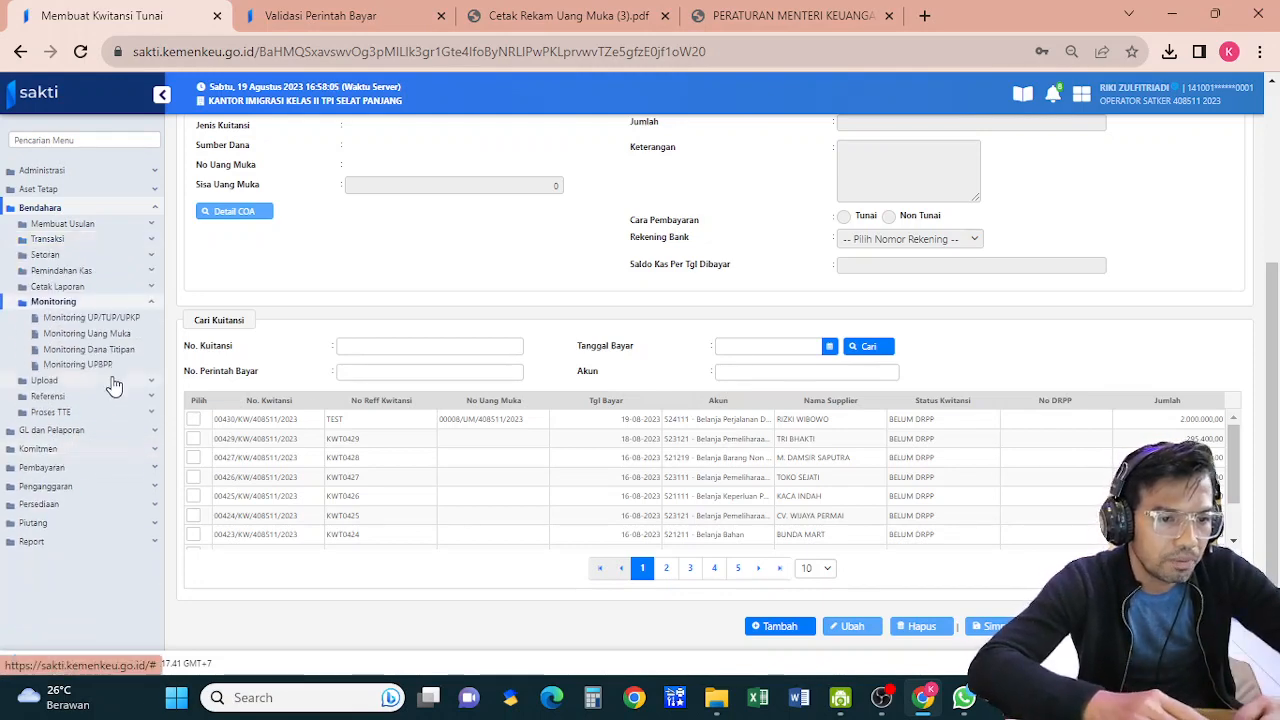
{"action": "left_click", "coordinate": [107, 345]}
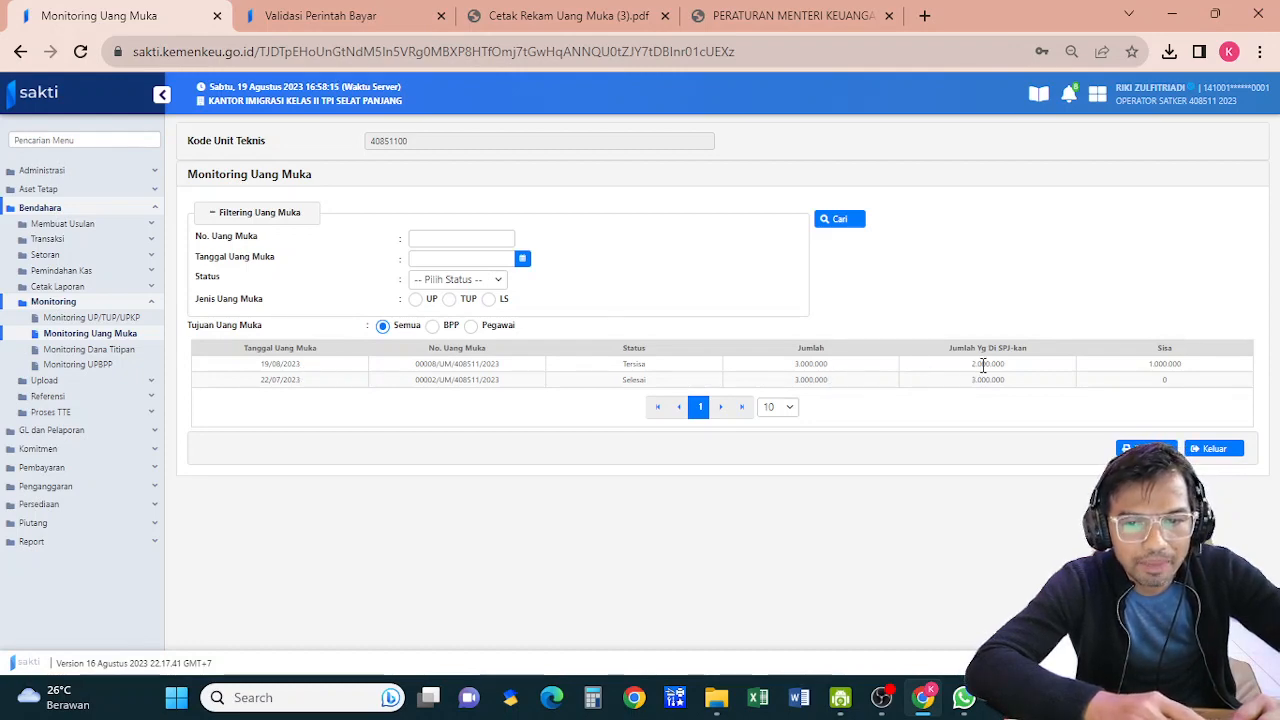
{"action": "left_click_drag", "start_coordinate": [969, 364], "coordinate": [999, 366]}
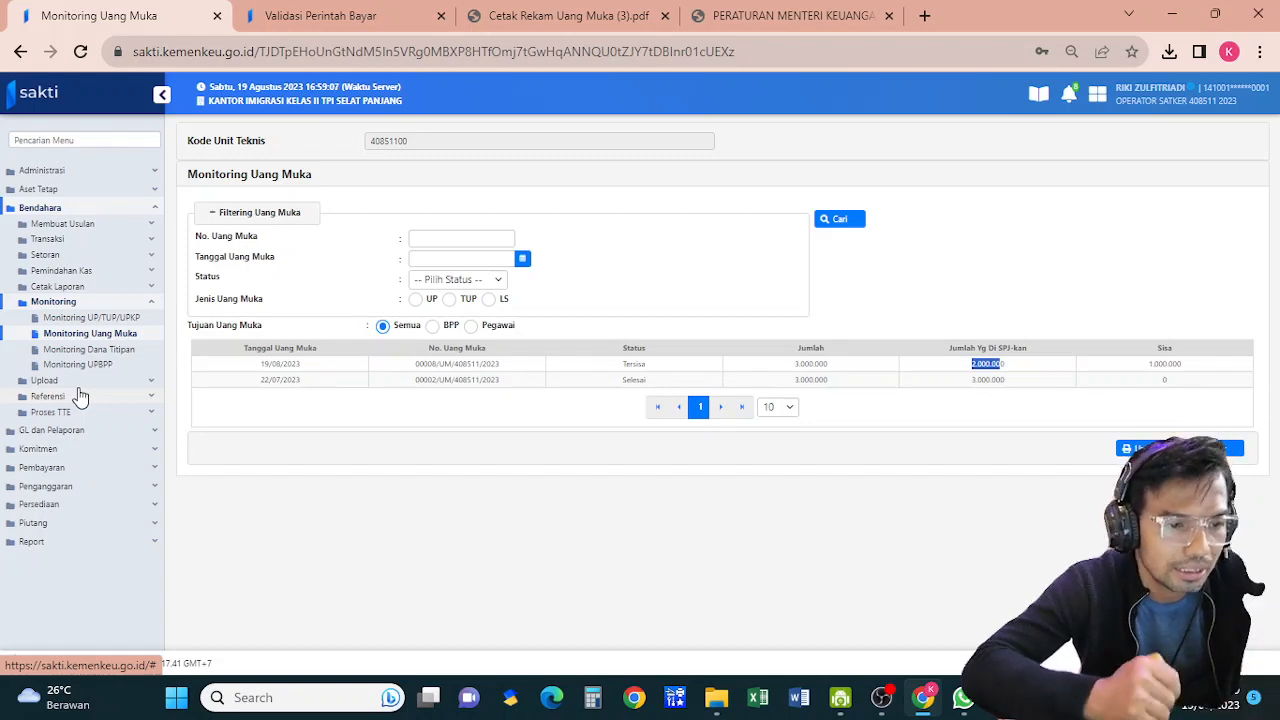
{"action": "left_click", "coordinate": [70, 272]}
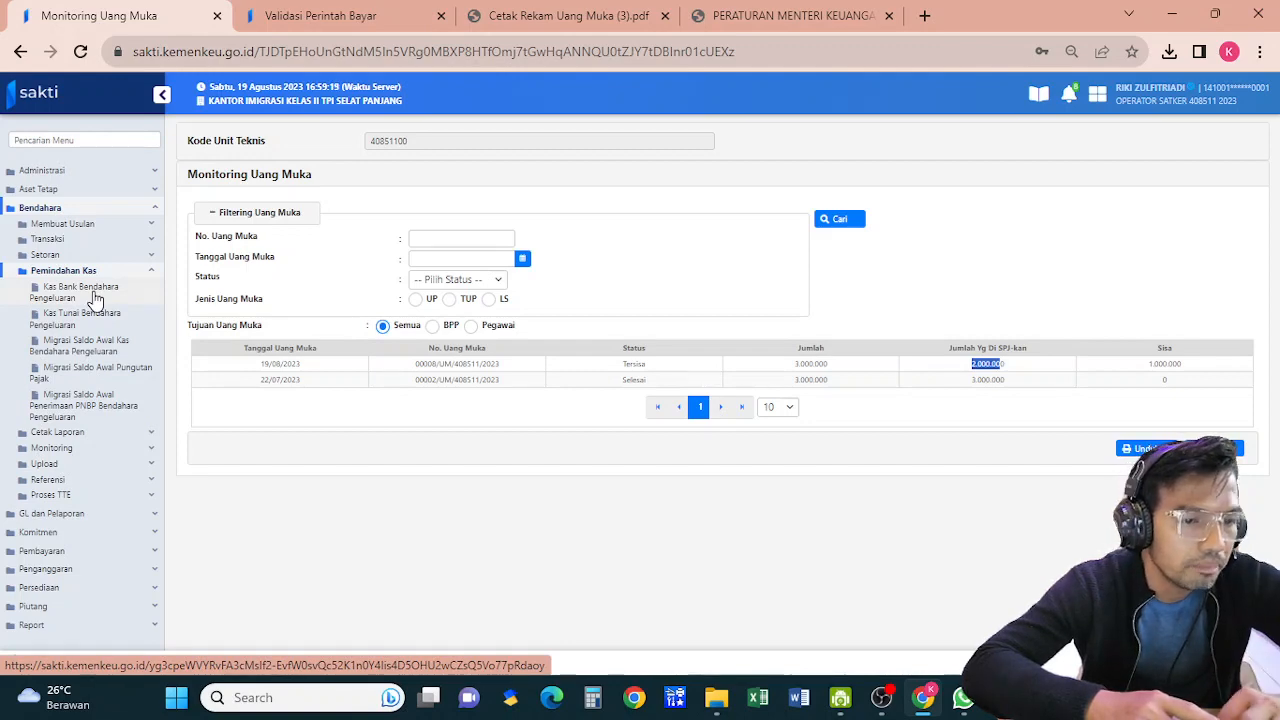
{"action": "left_click", "coordinate": [93, 298]}
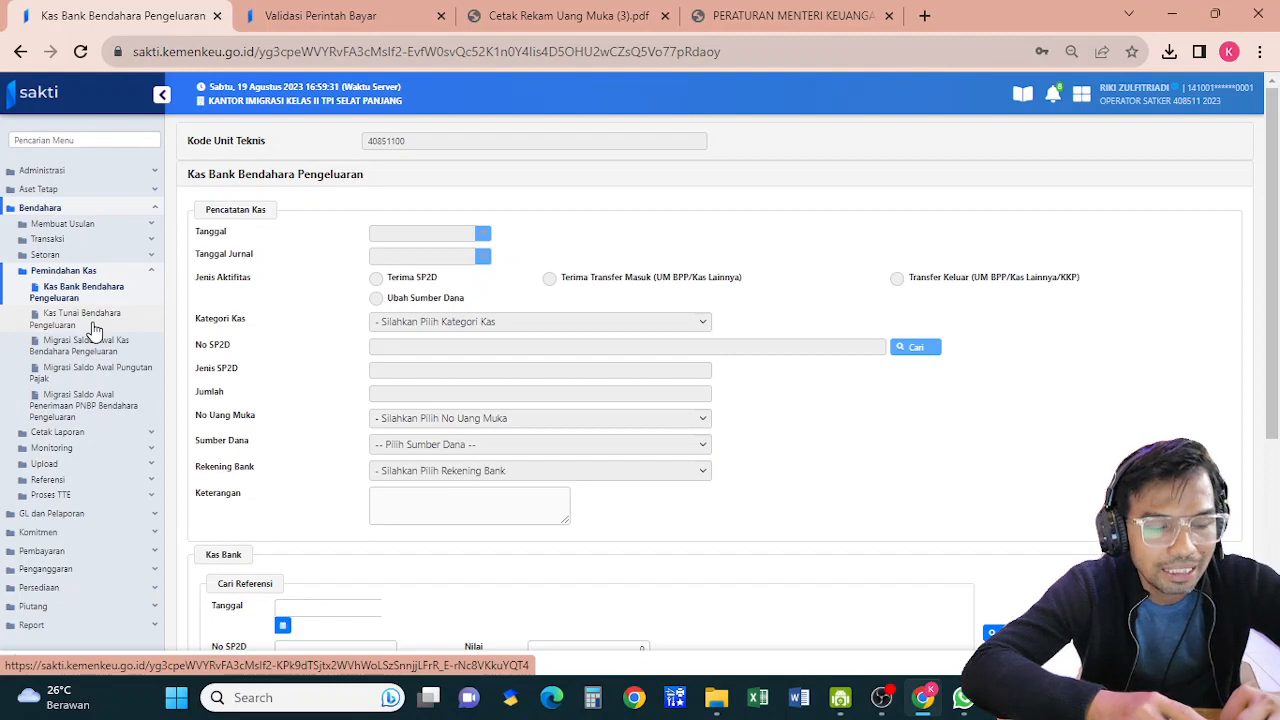
Start a new Kas Tunai Bendahara Pengeluaran entry dated 19/08/2023
{"action": "left_click", "coordinate": [92, 322]}
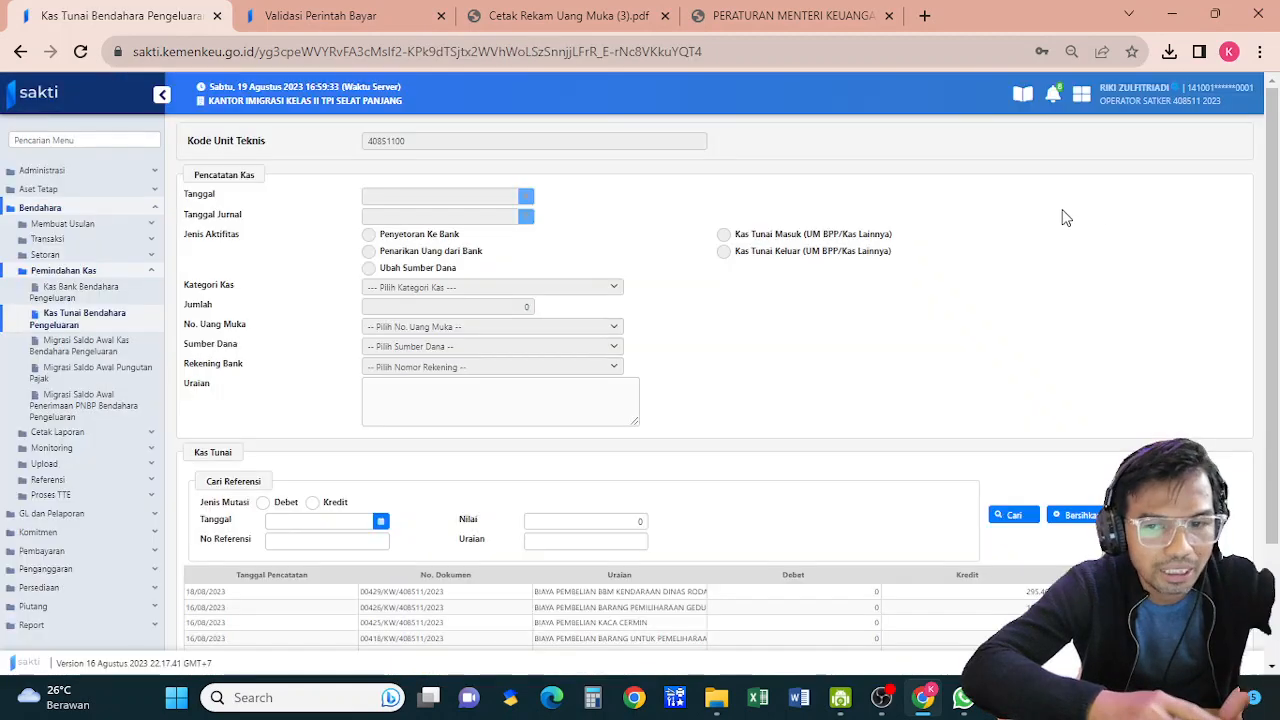
{"action": "scroll", "coordinate": [1262, 408], "scroll_direction": "down", "scroll_amount": 2}
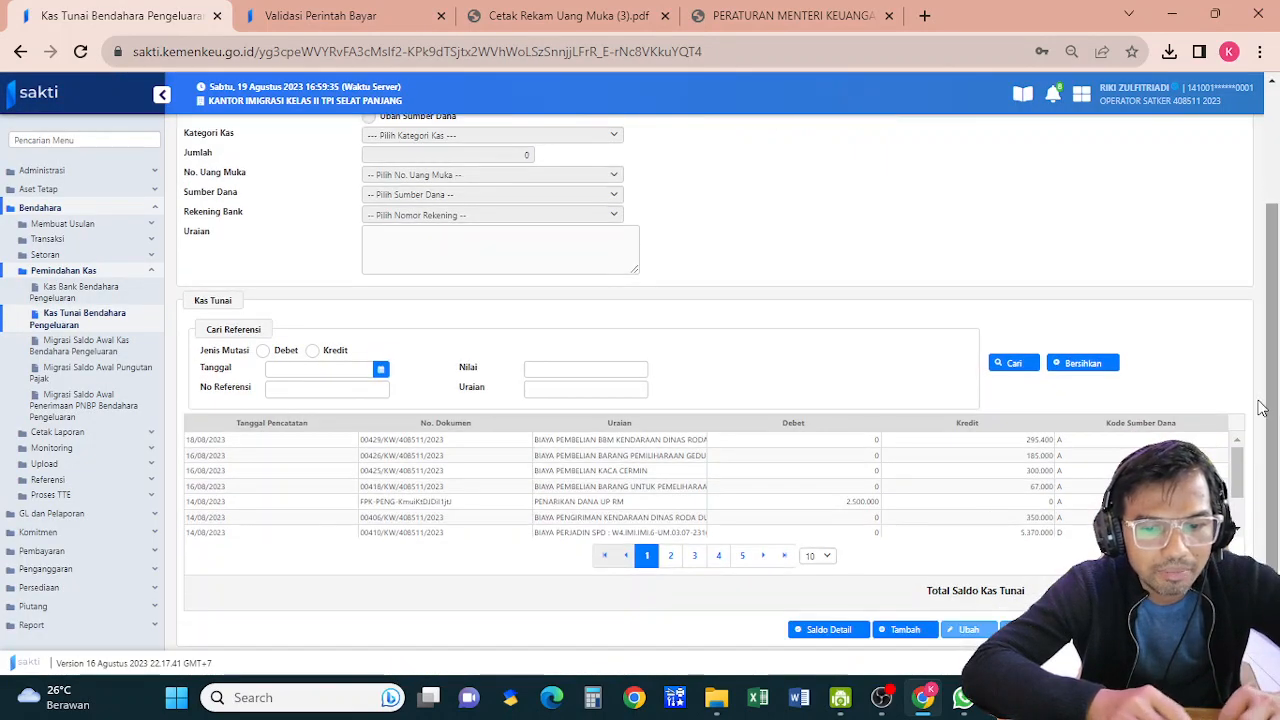
{"action": "left_click", "coordinate": [900, 631]}
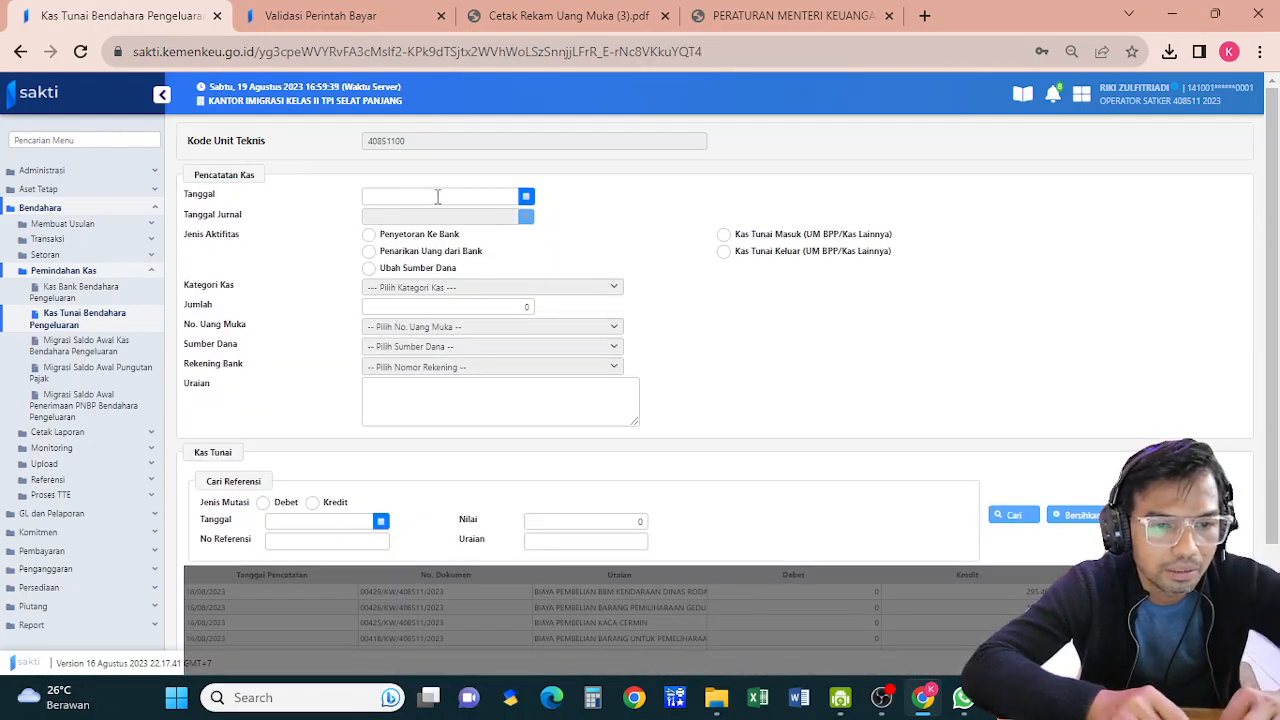
{"action": "left_click", "coordinate": [437, 197]}
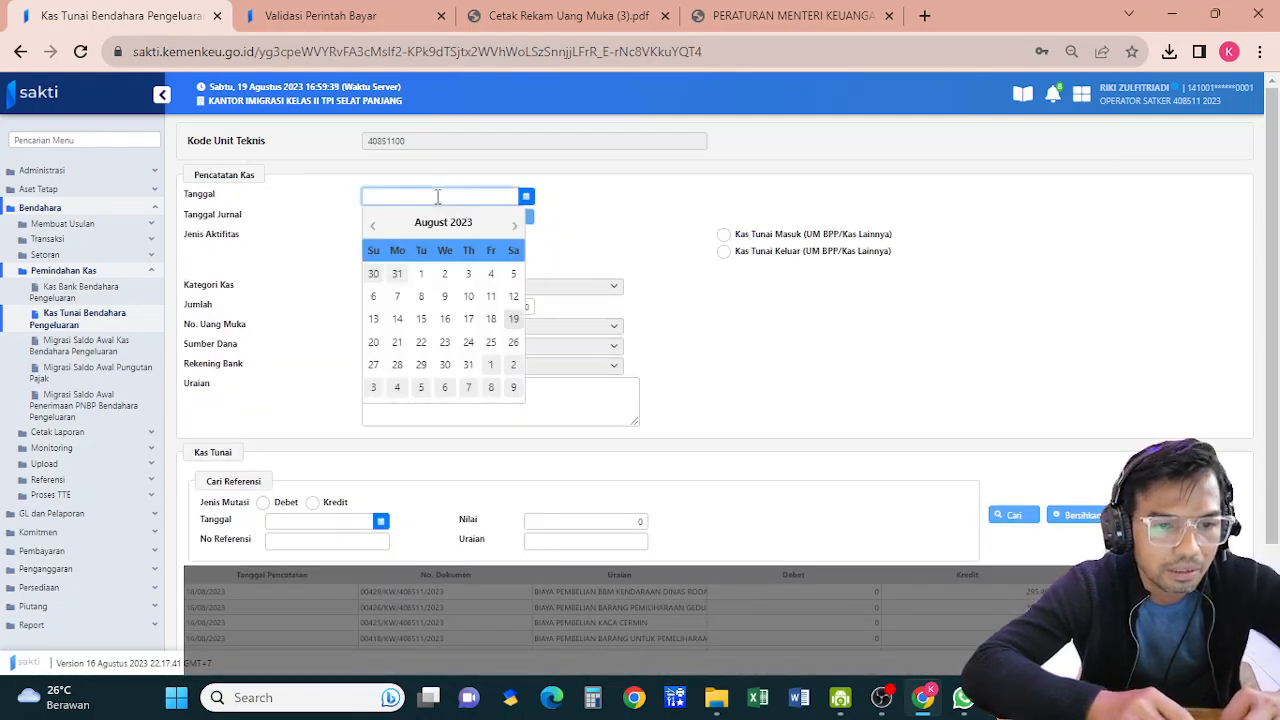
{"action": "left_click", "coordinate": [513, 325]}
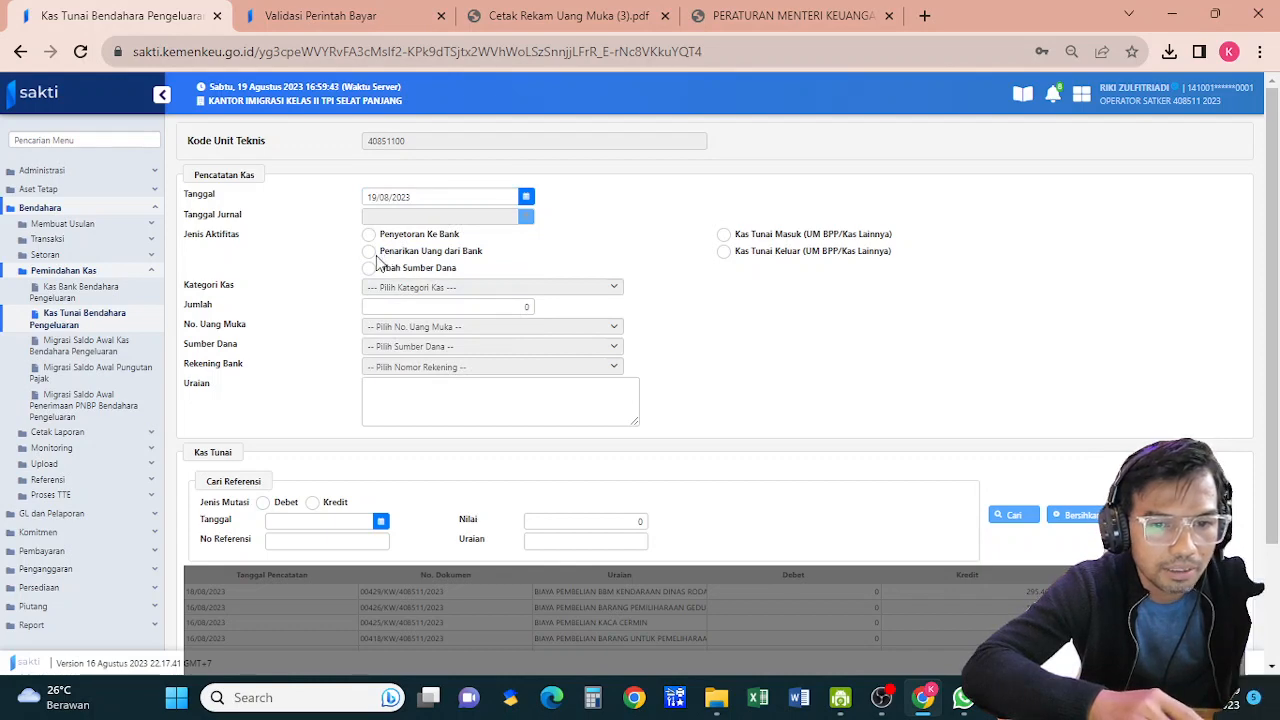
Set it to Kas Tunai Masuk with category UP/GUP/GUP NIHIL, then switch to the Kas Bank entry form
{"action": "left_click", "coordinate": [725, 236]}
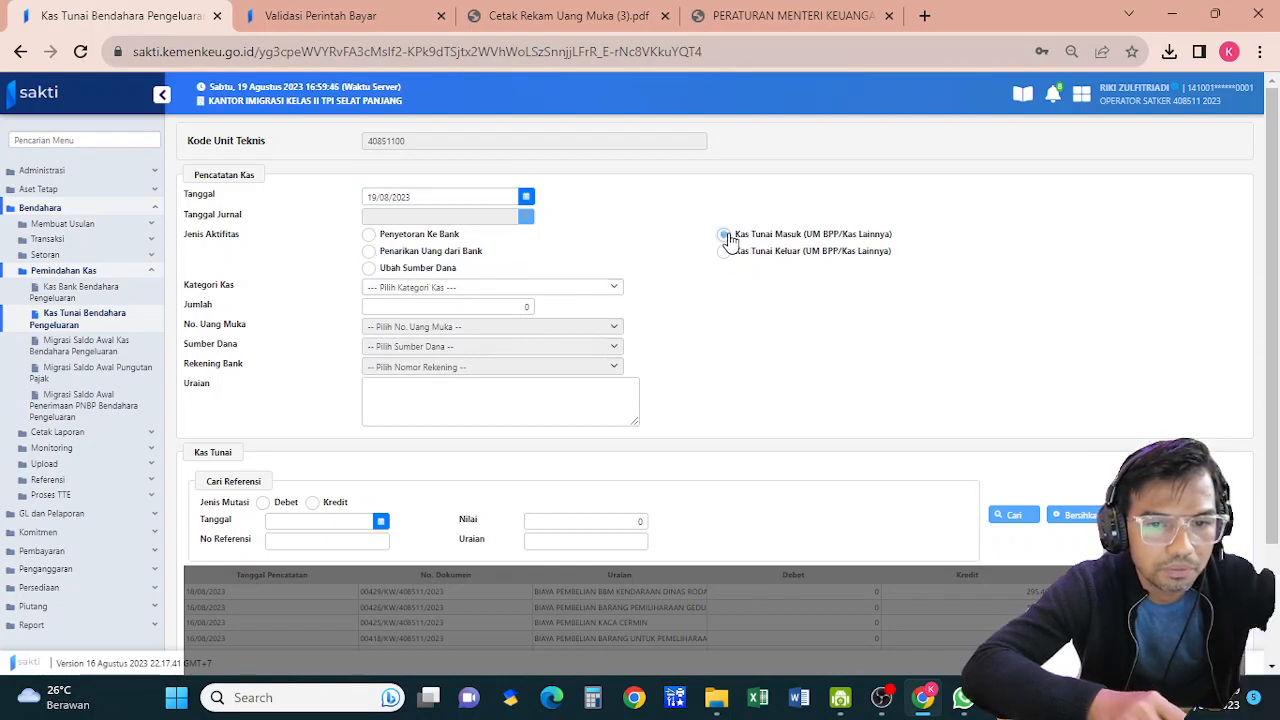
{"action": "left_click", "coordinate": [440, 293]}
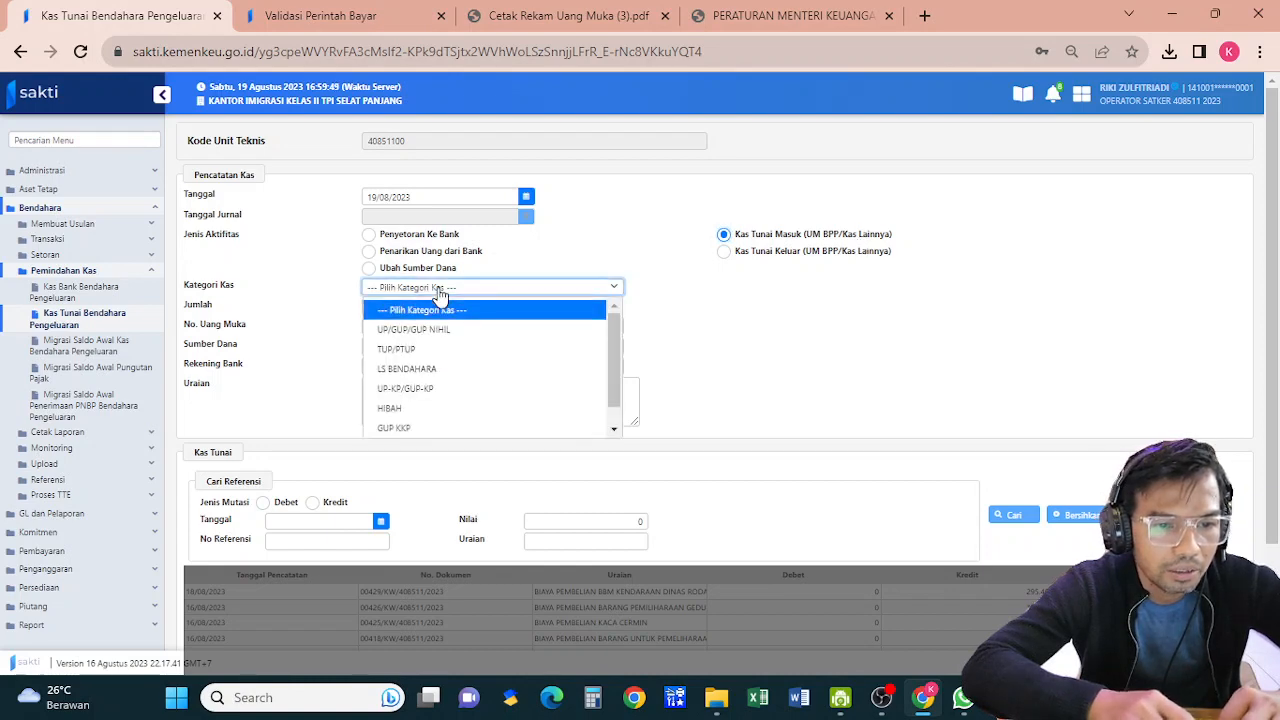
{"action": "left_click", "coordinate": [436, 330]}
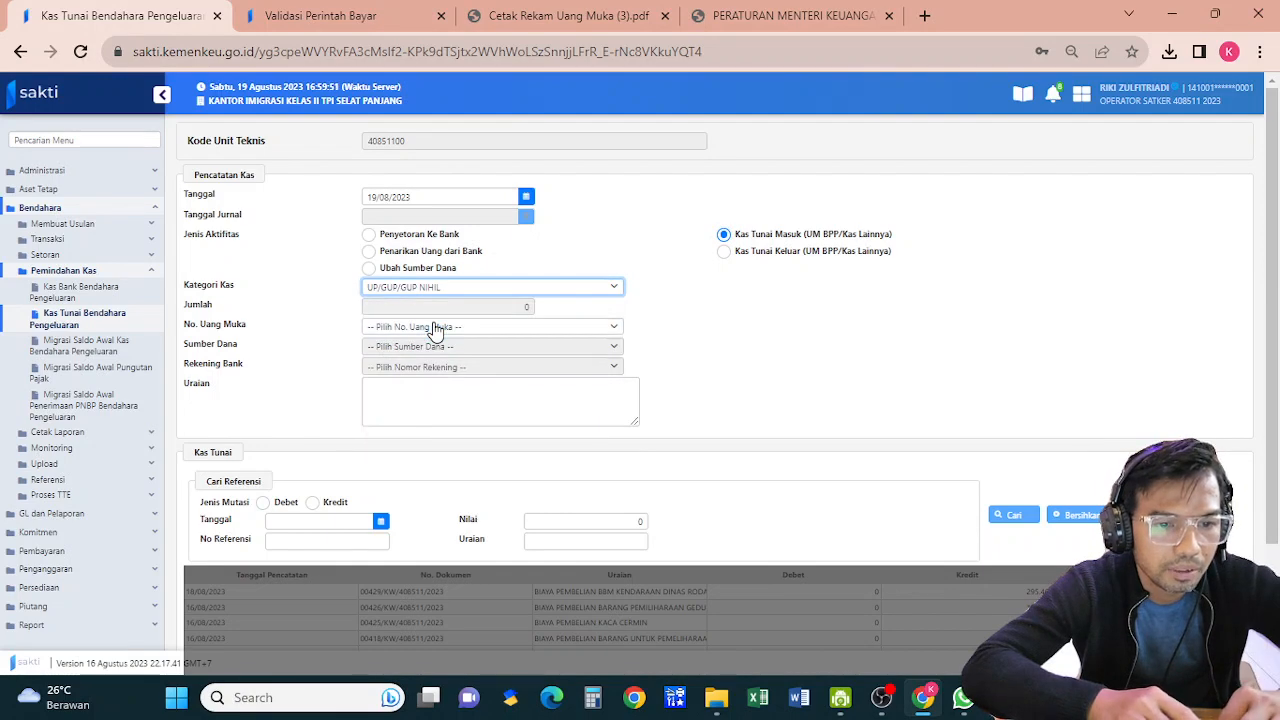
{"action": "left_click", "coordinate": [436, 330]}
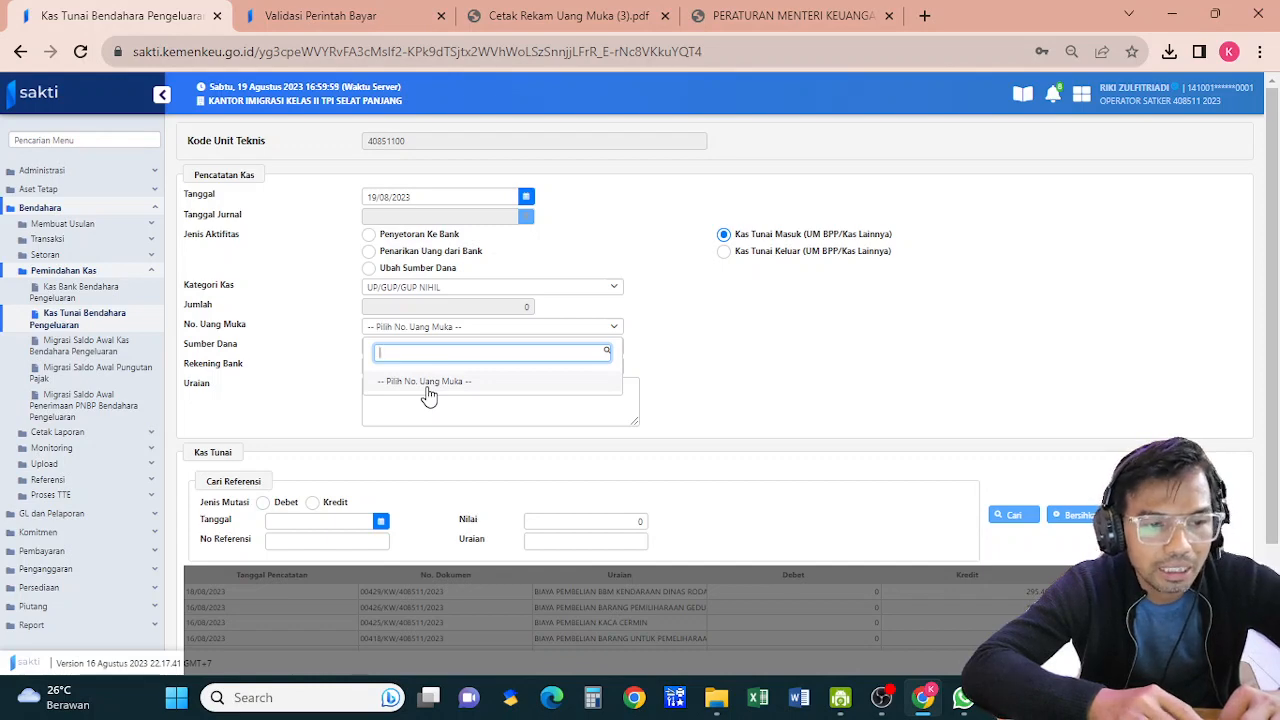
{"action": "left_click", "coordinate": [116, 294]}
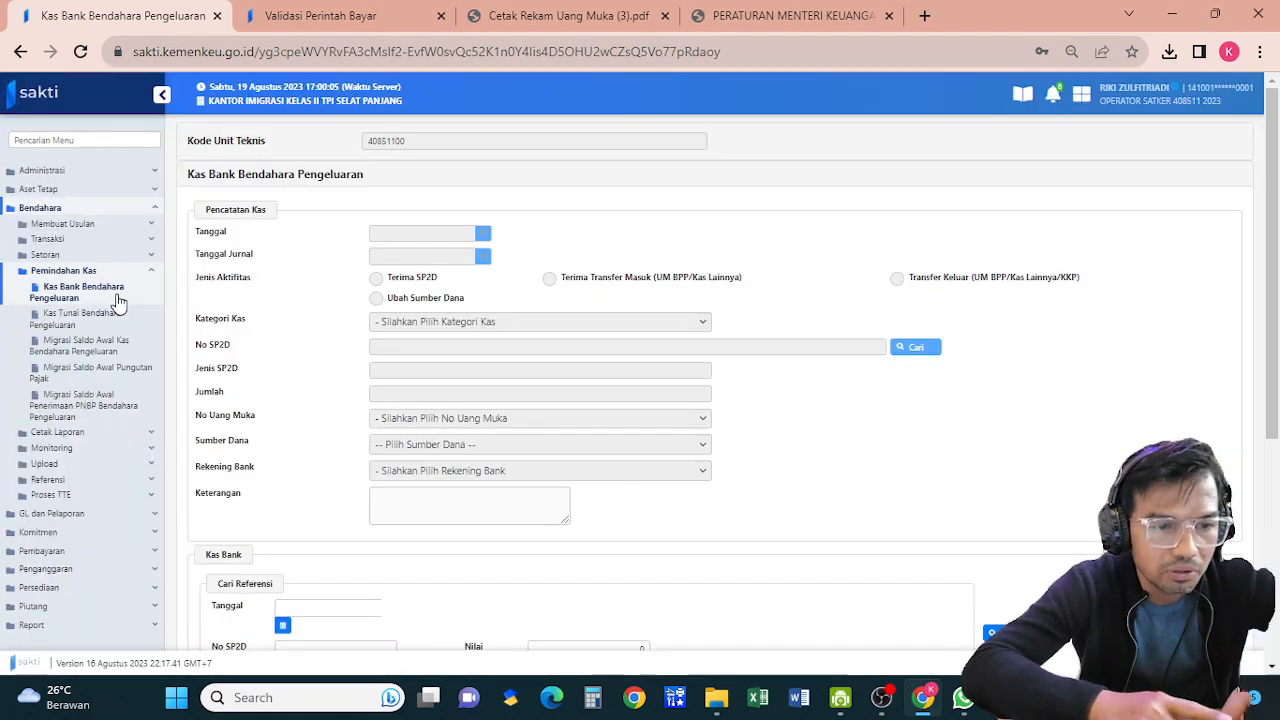
Date the Kas Bank entry 19/08/2023 as Terima Transfer Masuk under category UP/GUP/GUP NIHIL
{"action": "left_click", "coordinate": [1273, 487]}
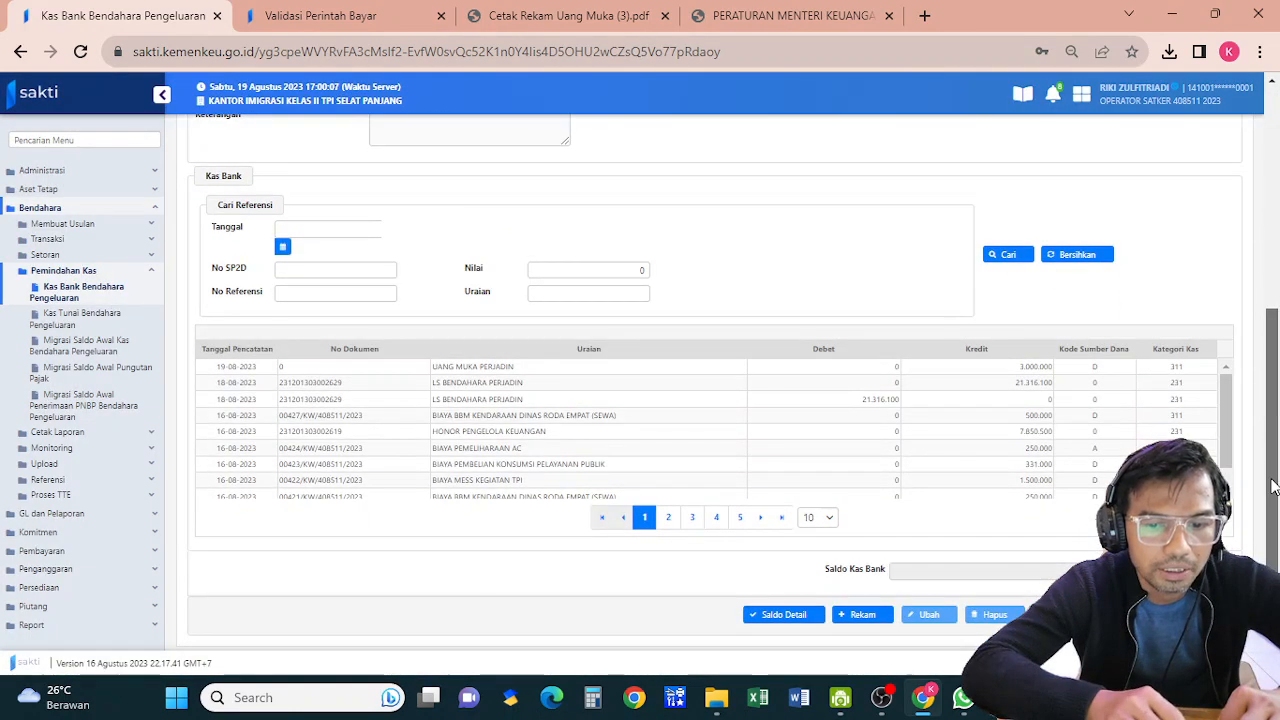
{"action": "left_click", "coordinate": [1273, 289]}
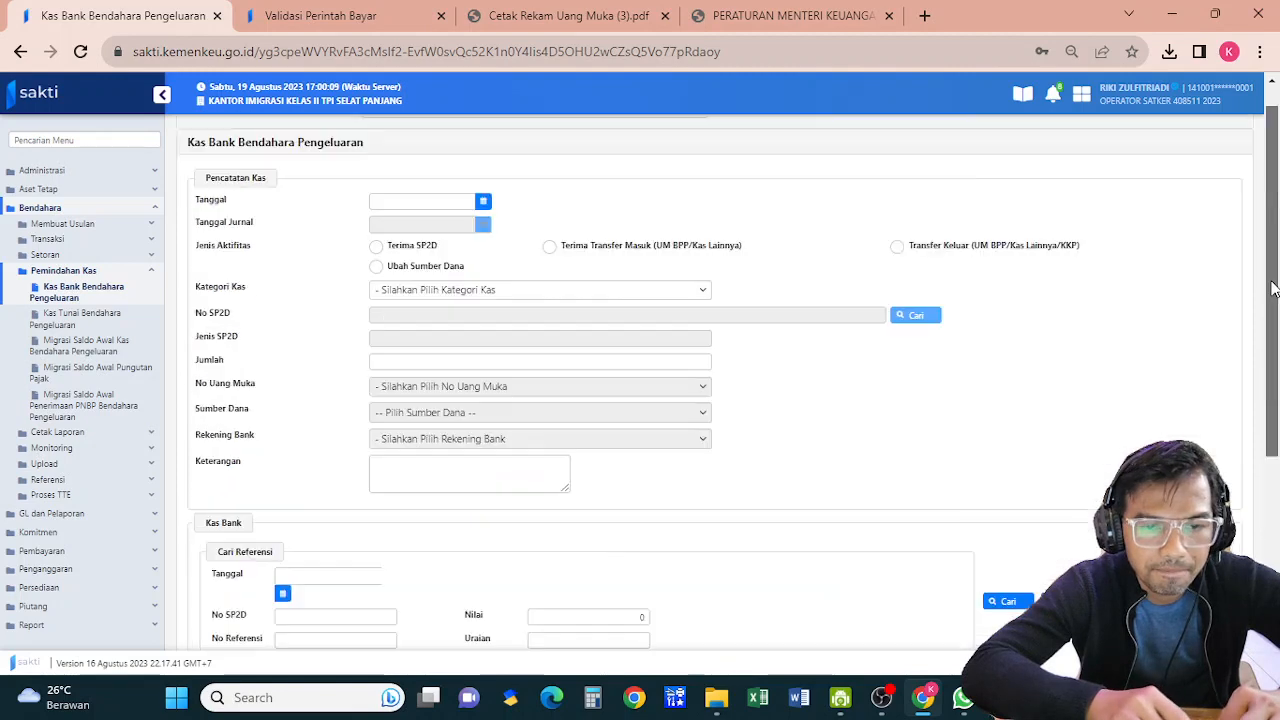
{"action": "left_click", "coordinate": [451, 196]}
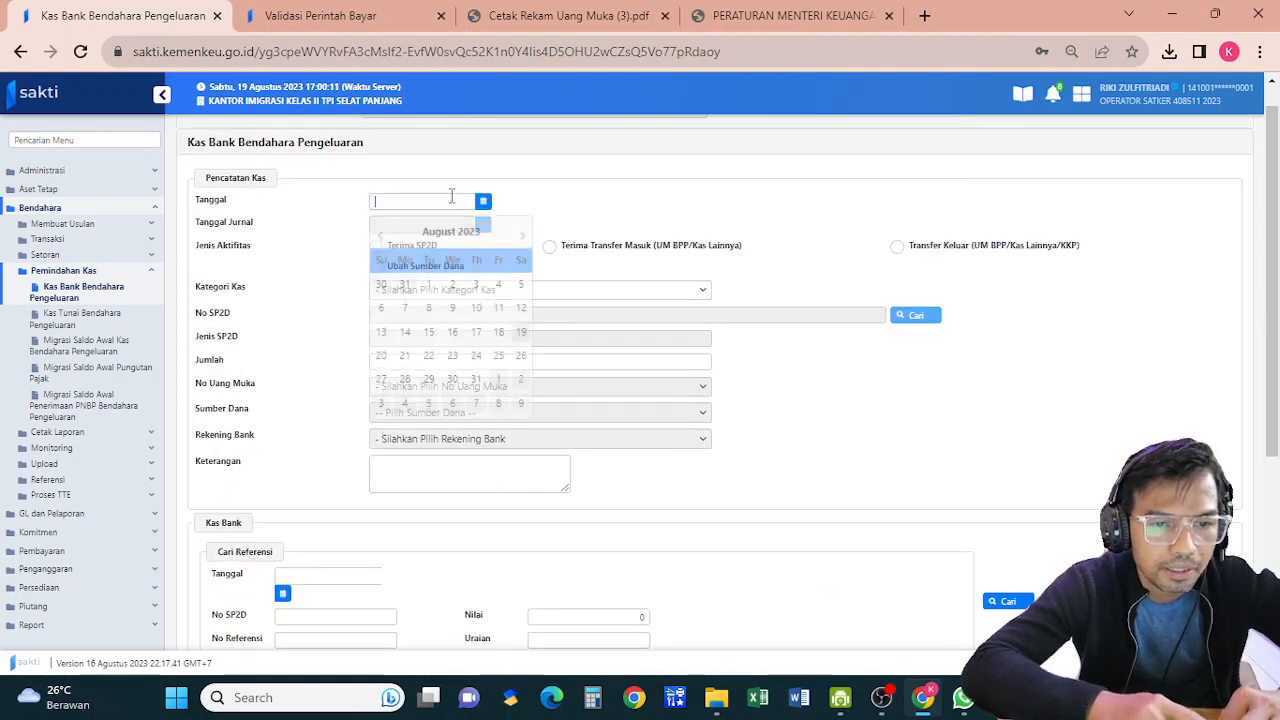
{"action": "left_click", "coordinate": [524, 333]}
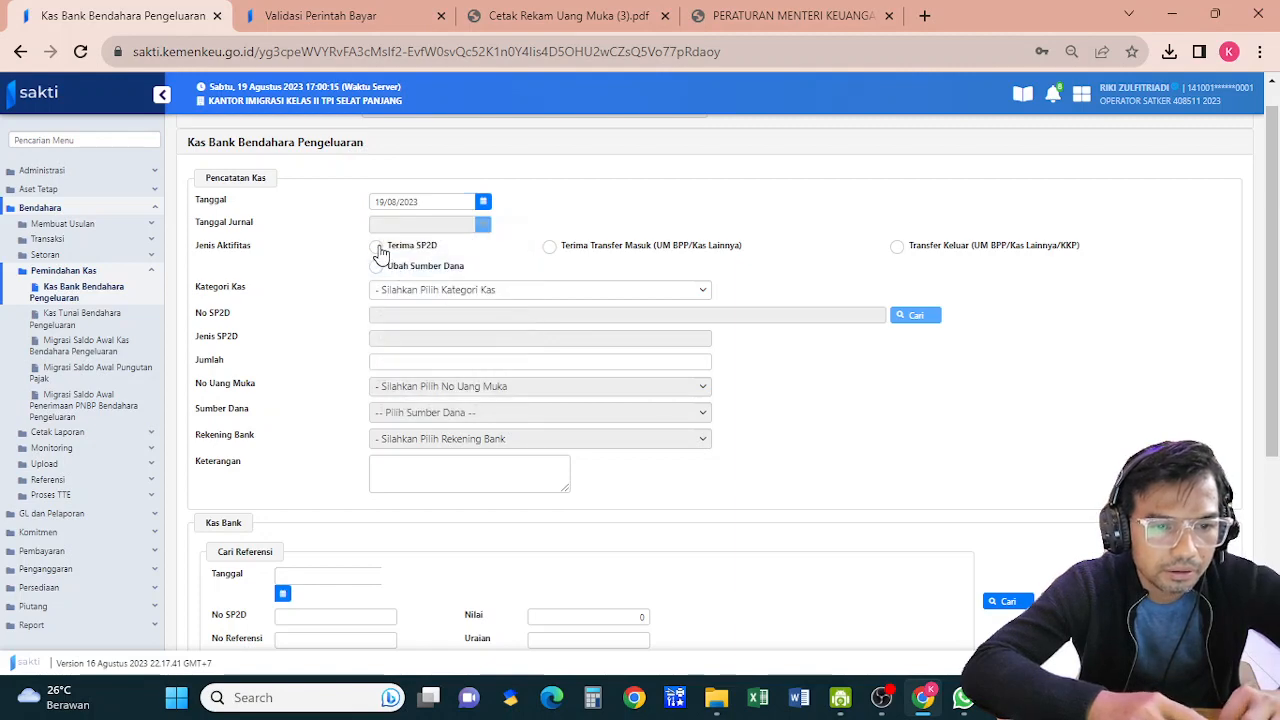
{"action": "left_click", "coordinate": [550, 247]}
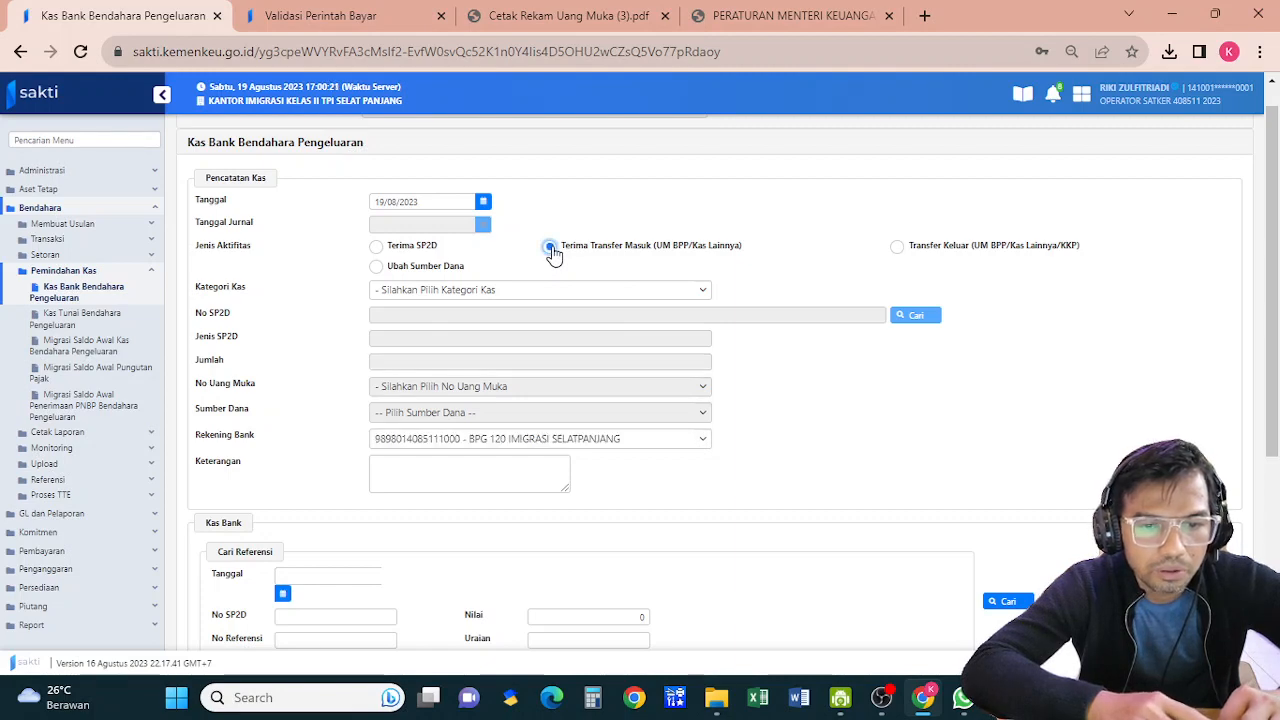
{"action": "left_click", "coordinate": [551, 298]}
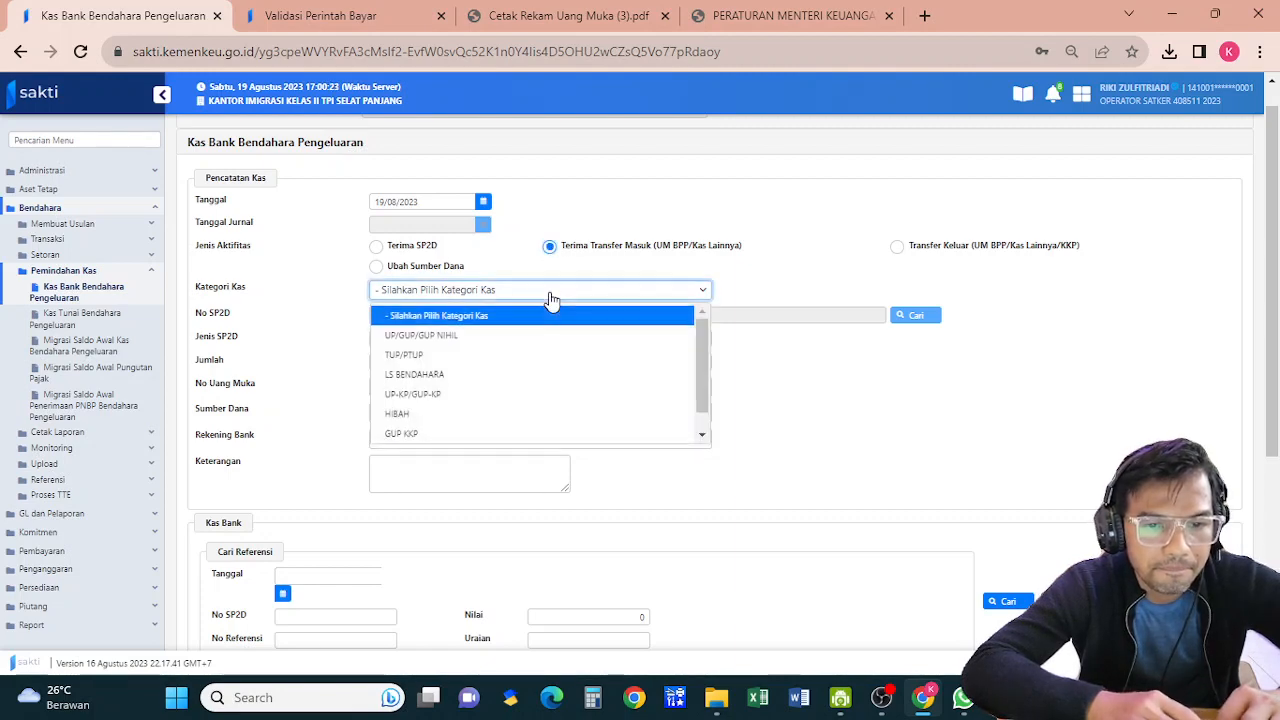
{"action": "left_click", "coordinate": [518, 336]}
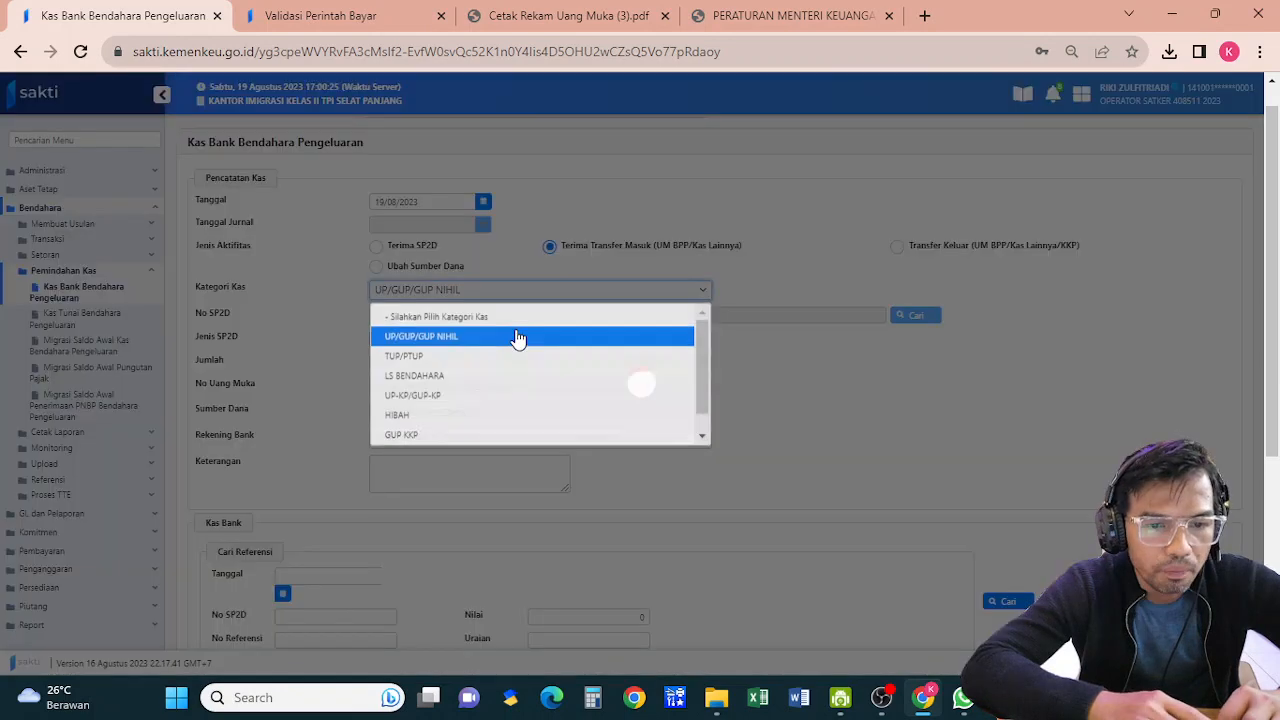
{"action": "left_click", "coordinate": [490, 391]}
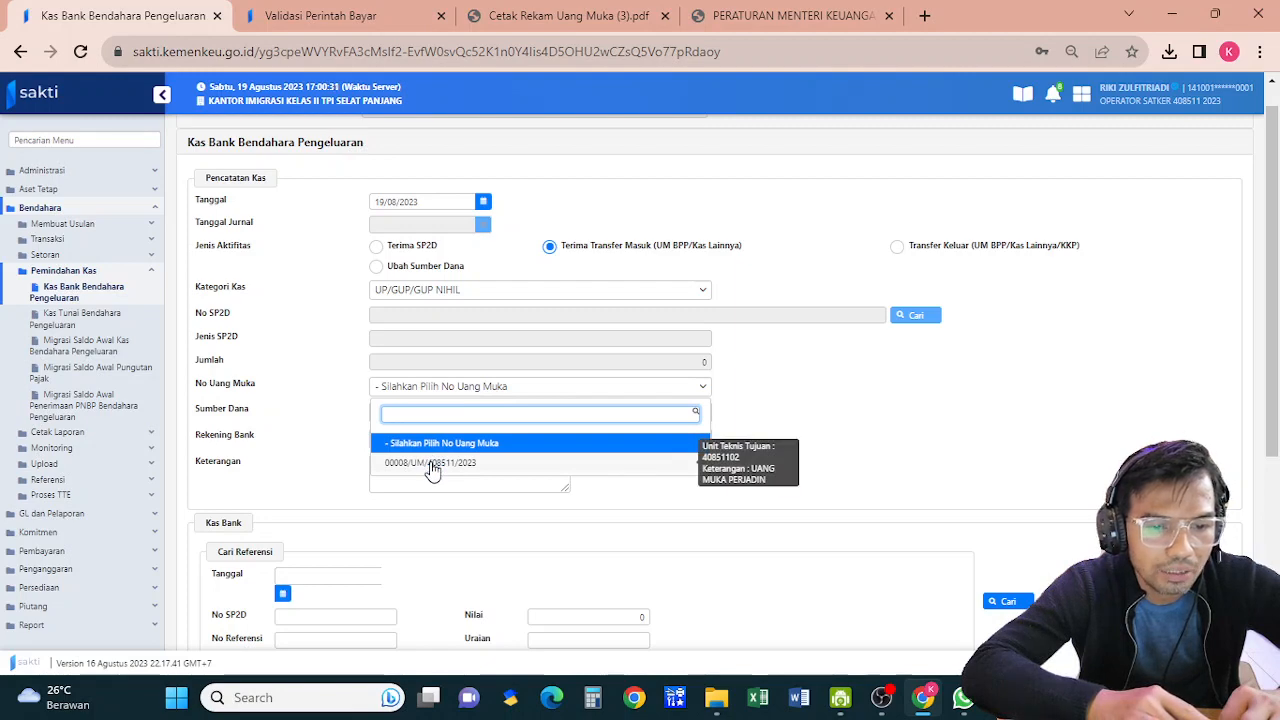
{"action": "left_click", "coordinate": [432, 468]}
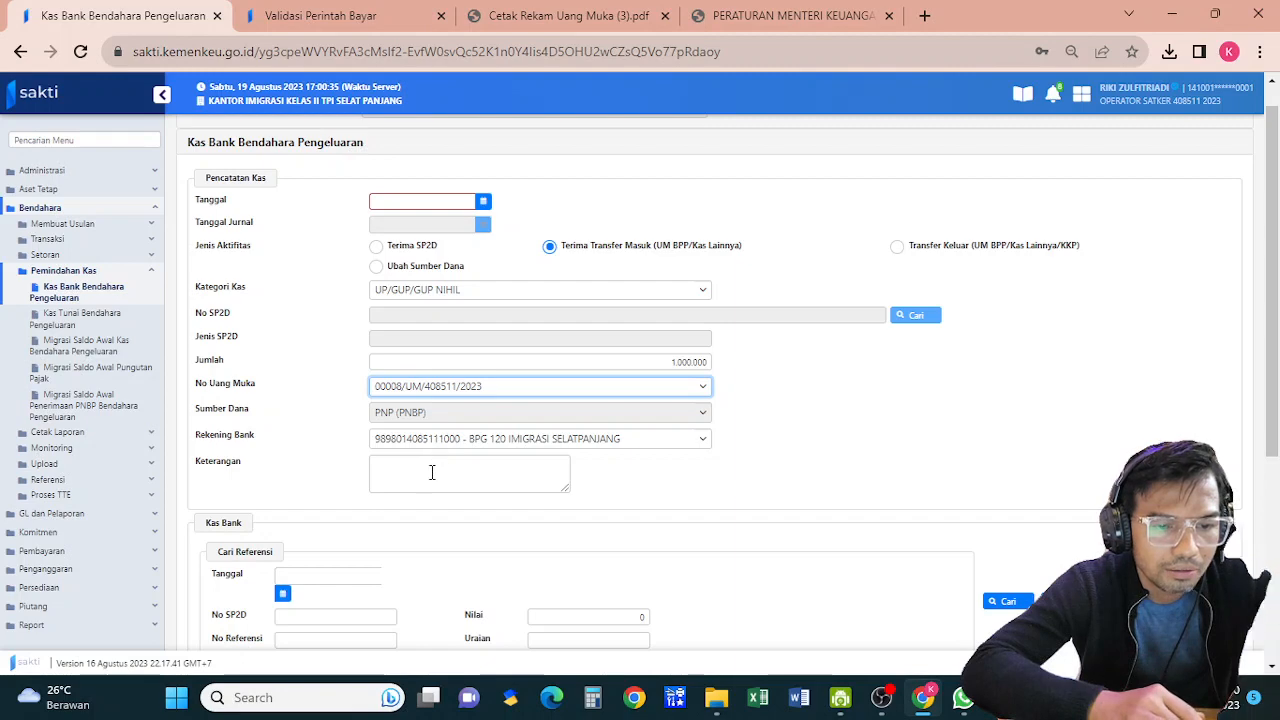
{"action": "left_click", "coordinate": [432, 471]}
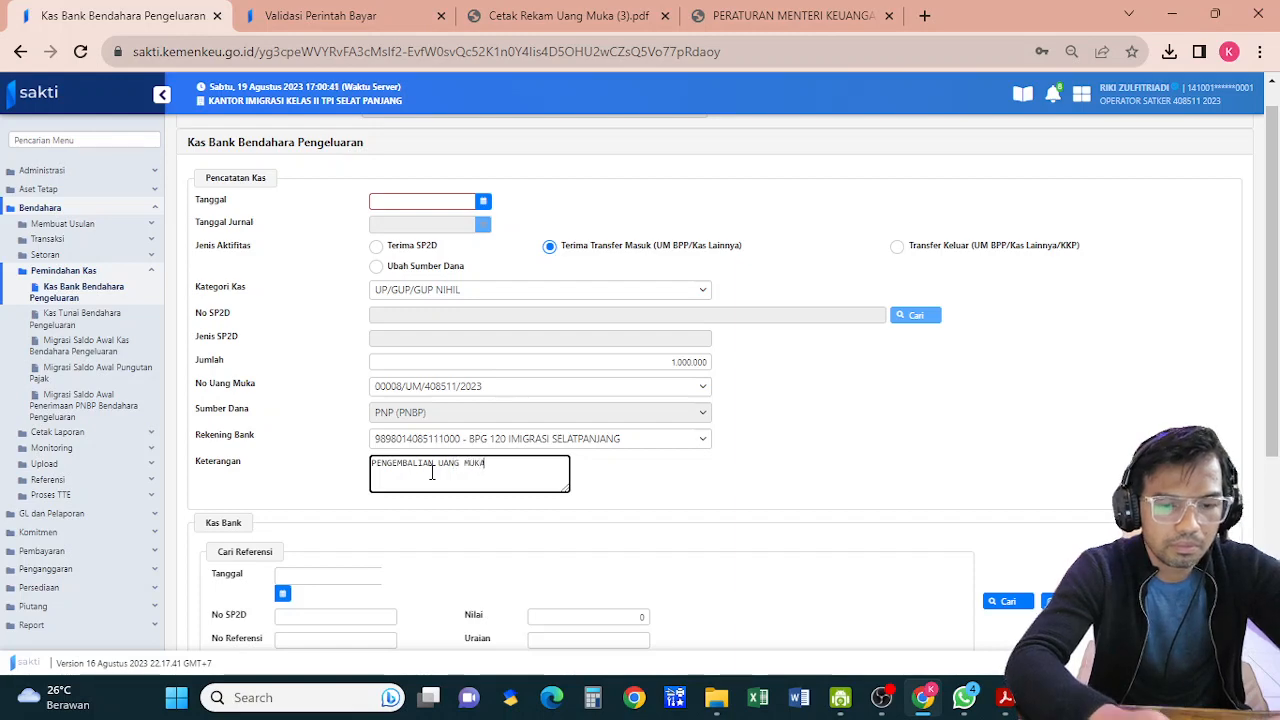
{"action": "left_click_drag", "start_coordinate": [1272, 330], "coordinate": [1272, 533]}
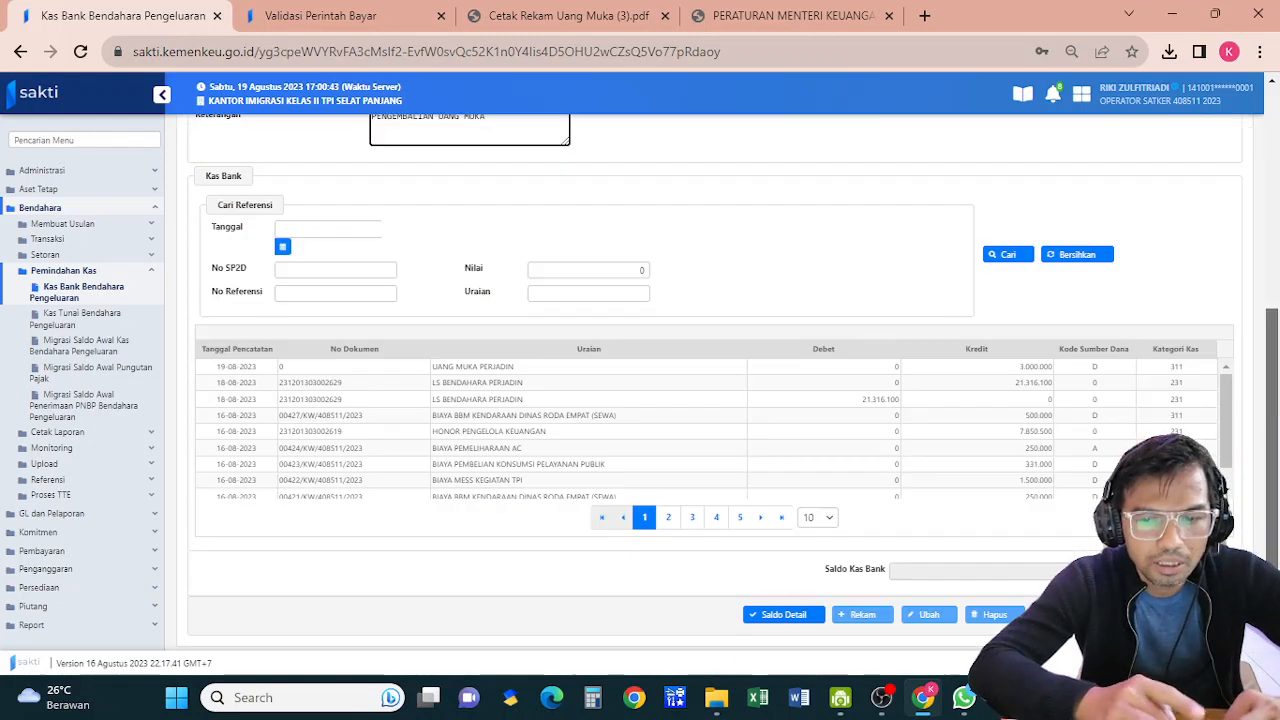
Save the 1.000.000 refund entry, re-entering the missing 19/08/2023 date after the warning
{"action": "left_click", "coordinate": [1008, 254]}
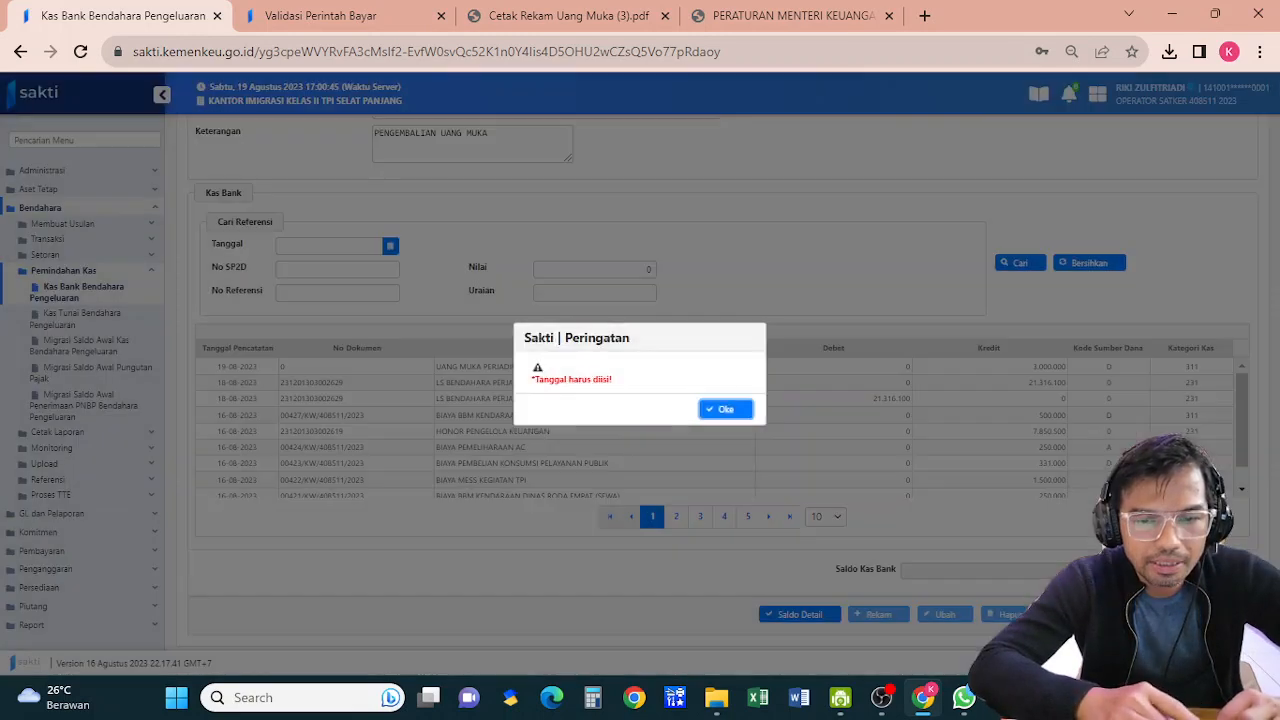
{"action": "left_click", "coordinate": [730, 410]}
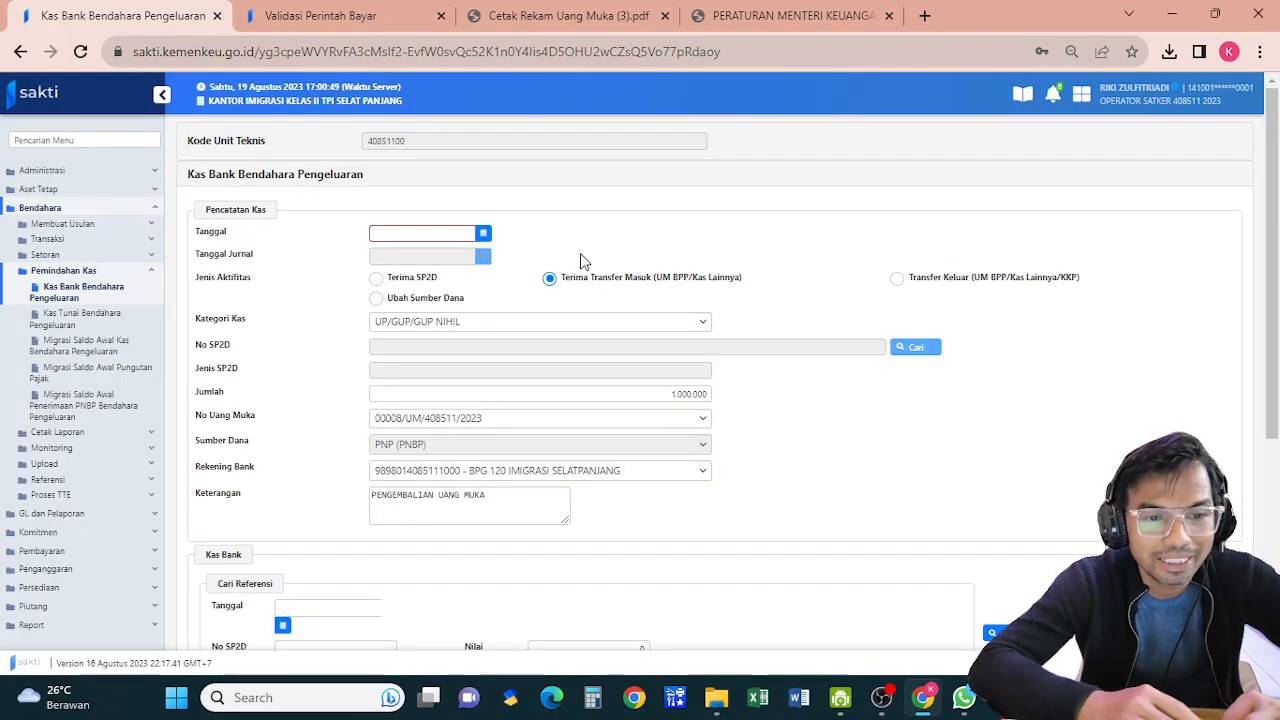
{"action": "left_click", "coordinate": [432, 233]}
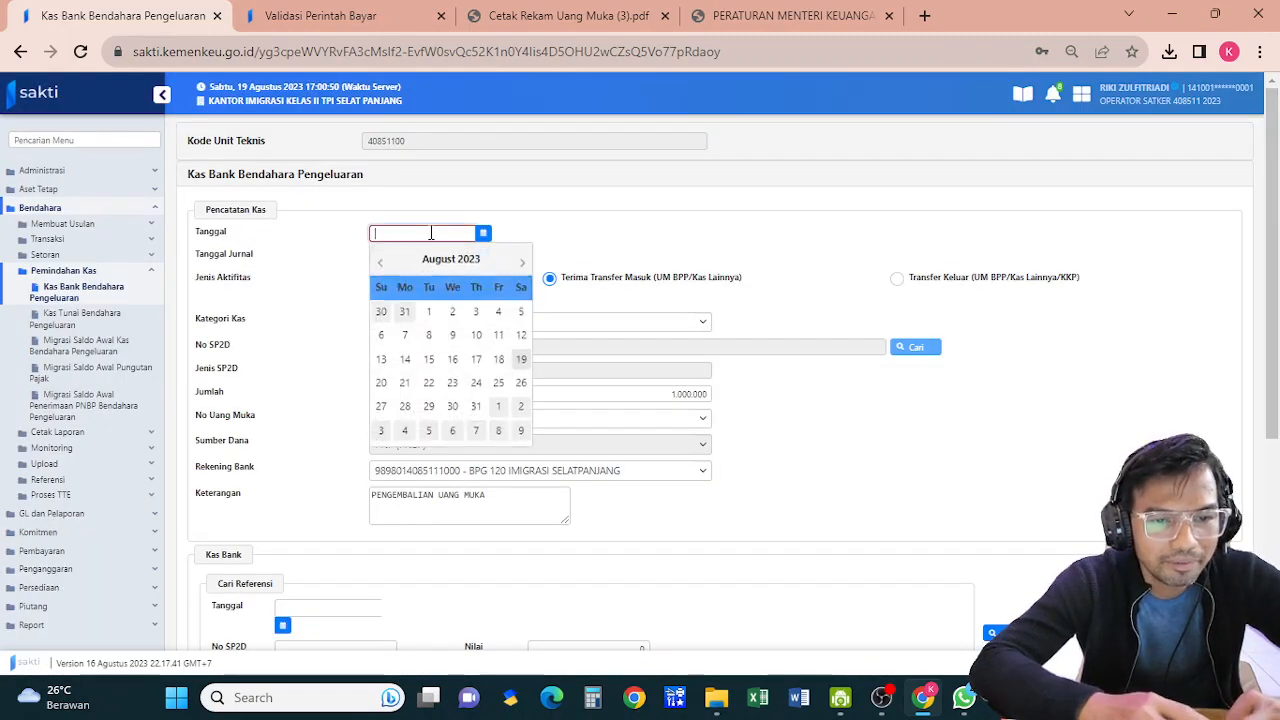
{"action": "left_click", "coordinate": [521, 359]}
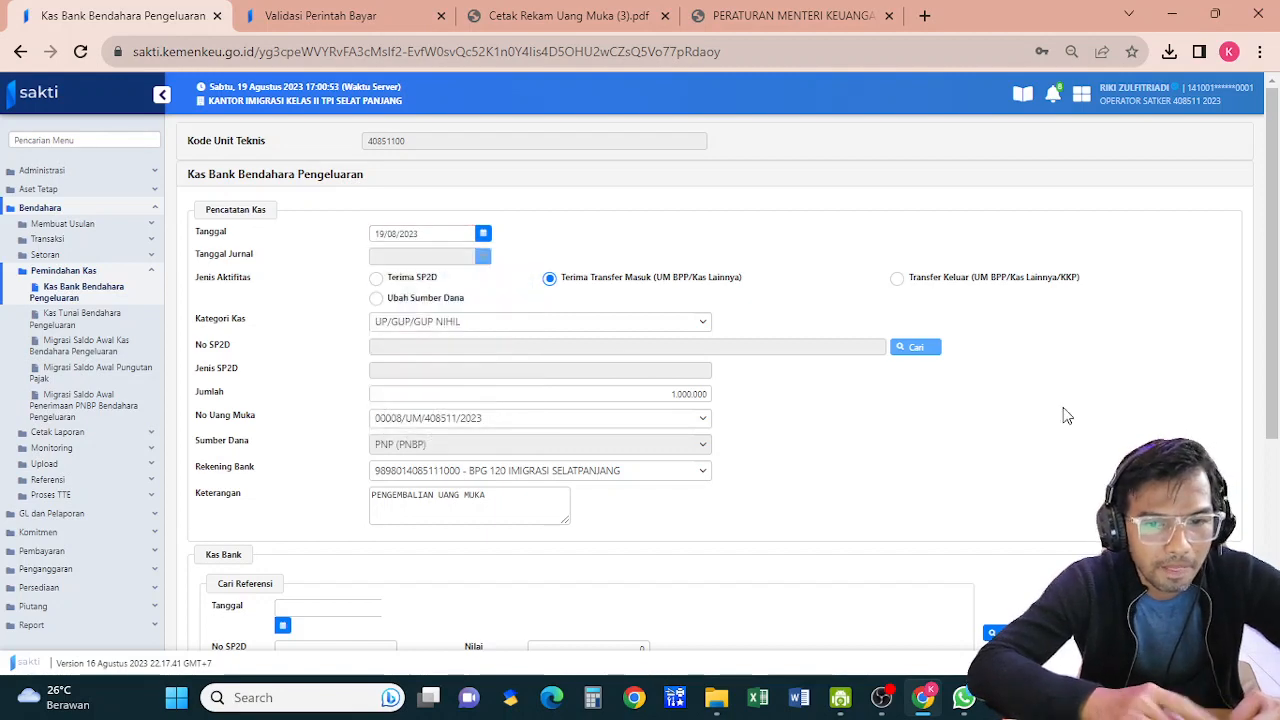
{"action": "left_click_drag", "start_coordinate": [1275, 296], "coordinate": [1275, 516]}
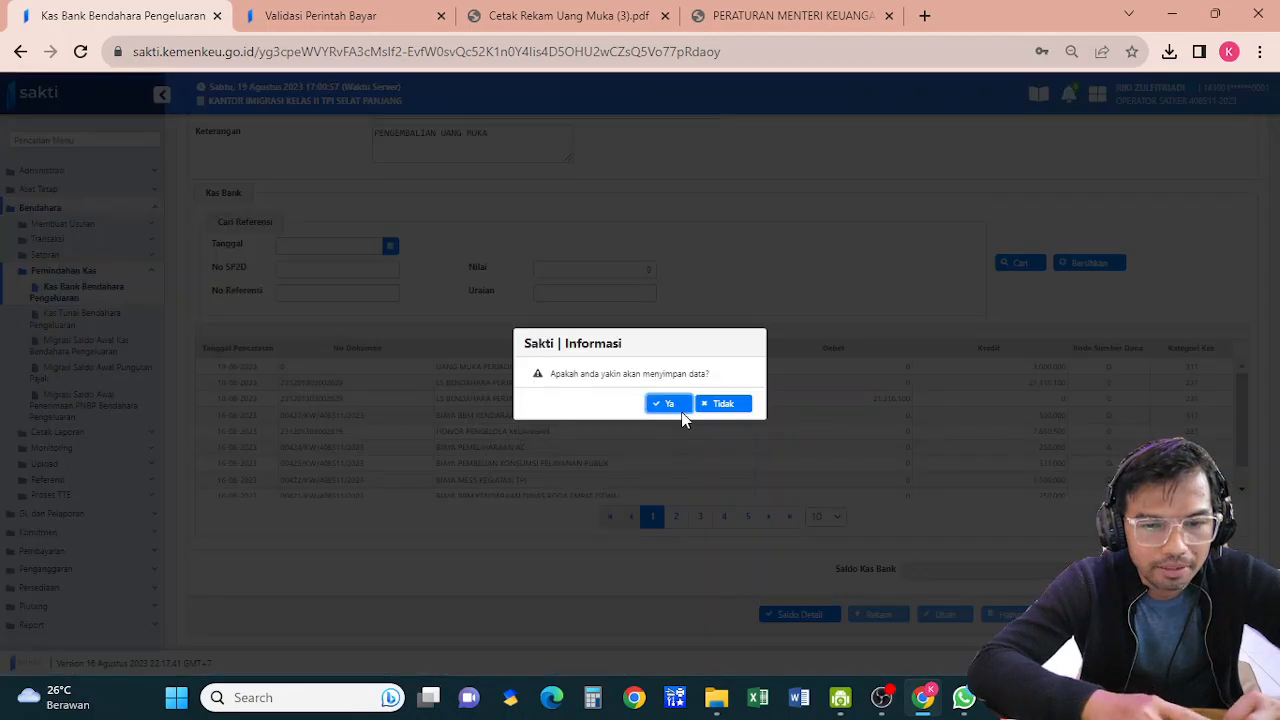
{"action": "left_click", "coordinate": [680, 405]}
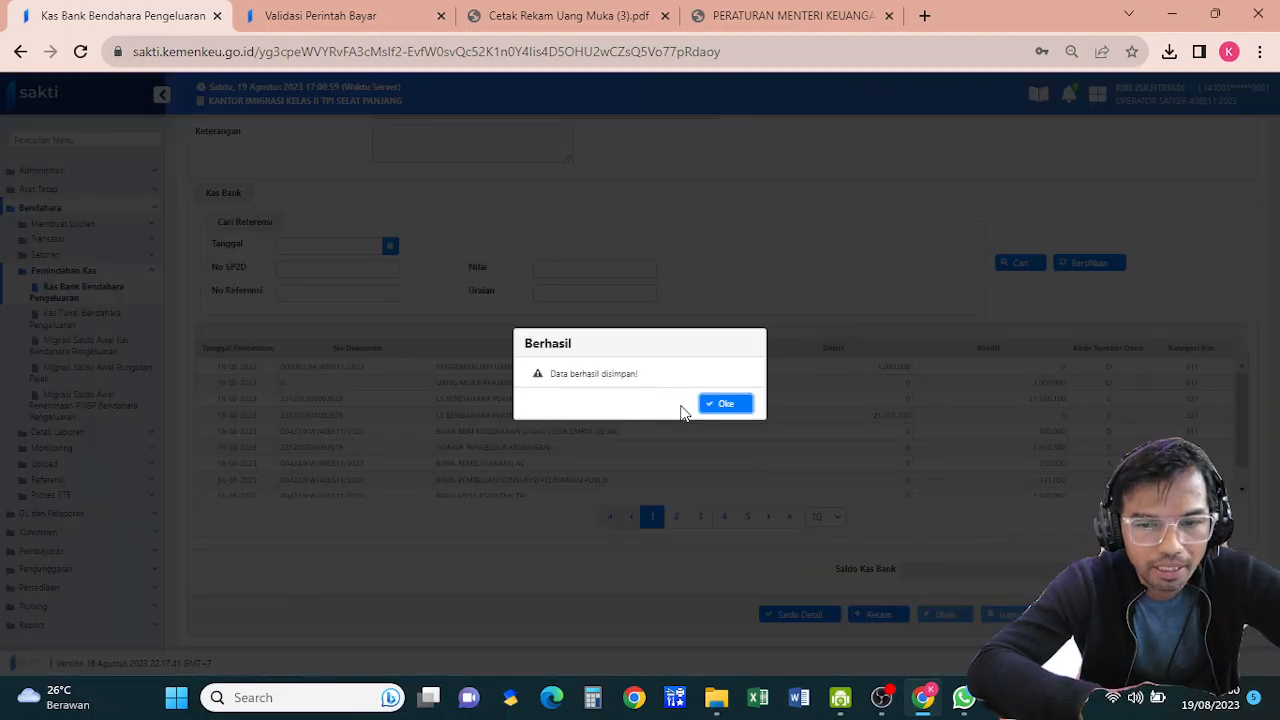
{"action": "left_click", "coordinate": [729, 405]}
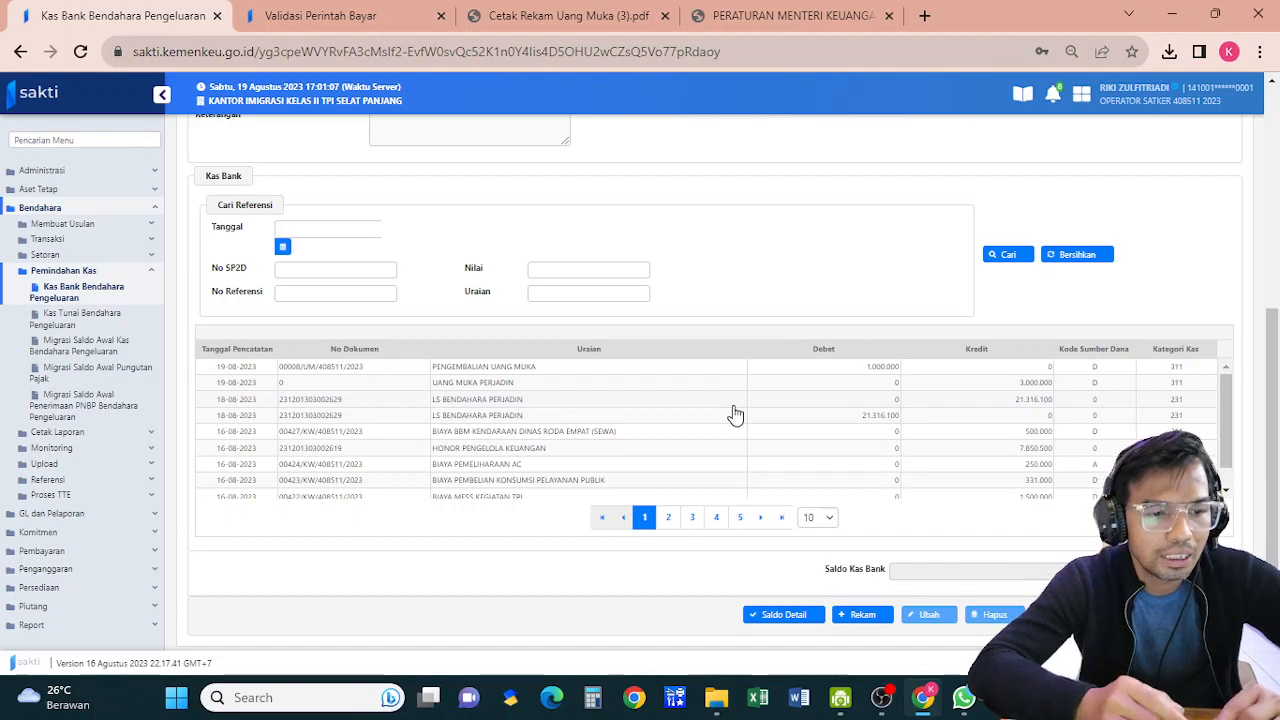
{"action": "left_click", "coordinate": [89, 448]}
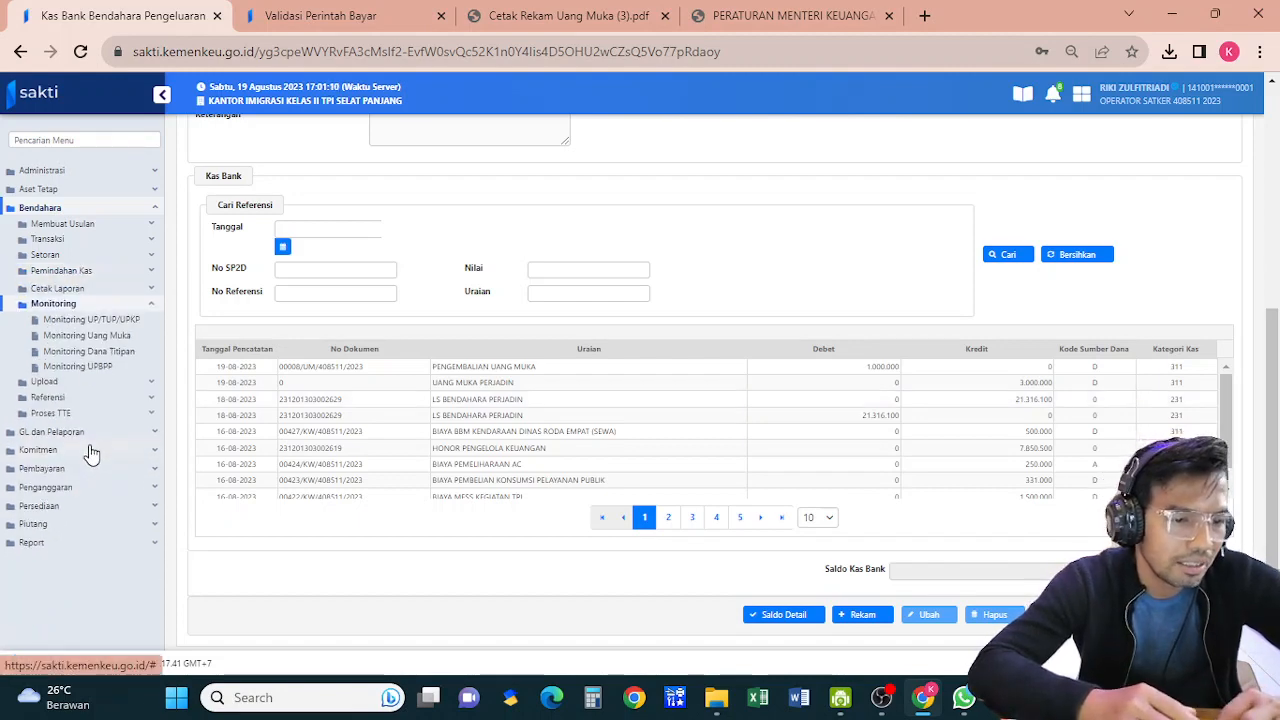
{"action": "left_click", "coordinate": [115, 338]}
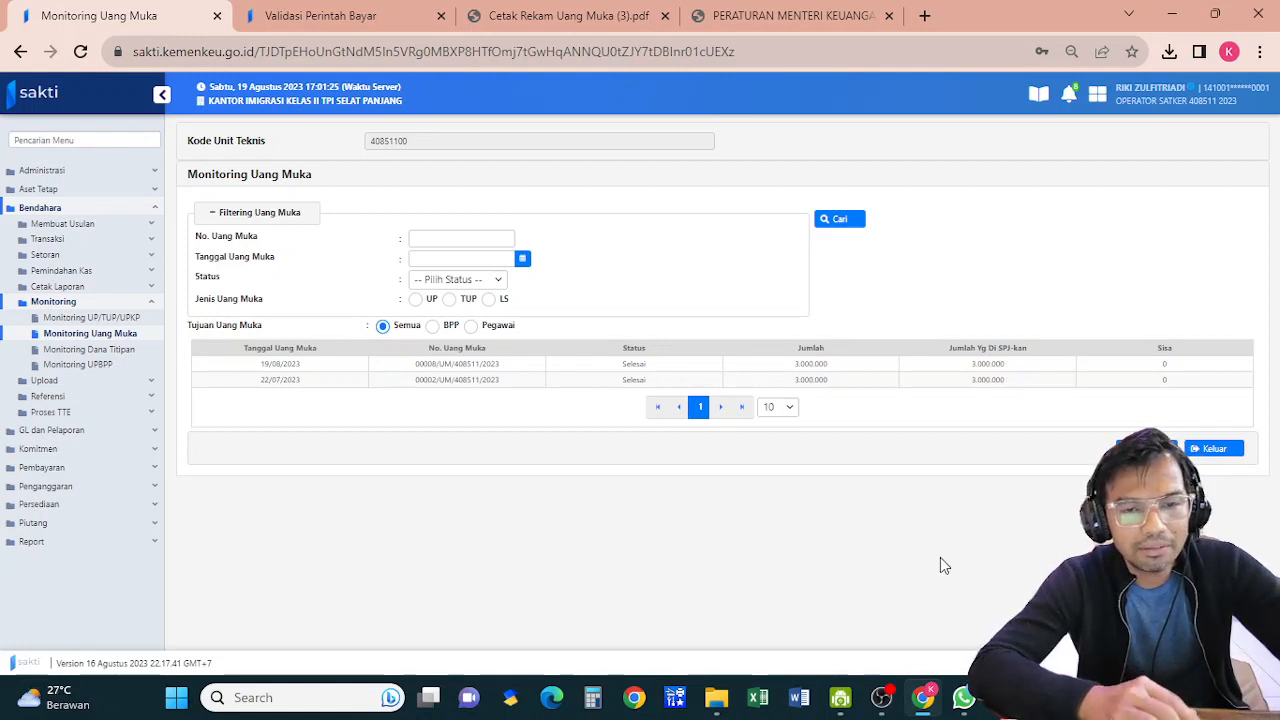
{"action": "mouse_move", "coordinate": [883, 697]}
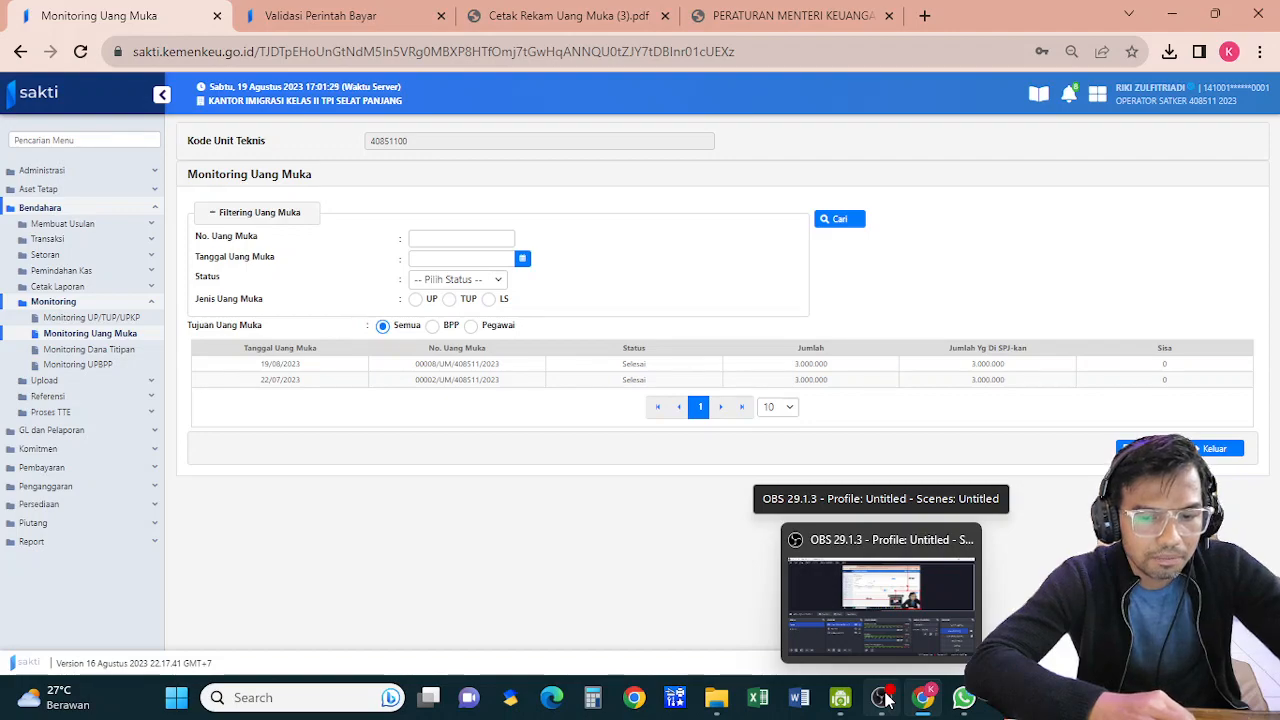
{"action": "left_click", "coordinate": [885, 700]}
{"action": "left_click", "coordinate": [145, 489]}
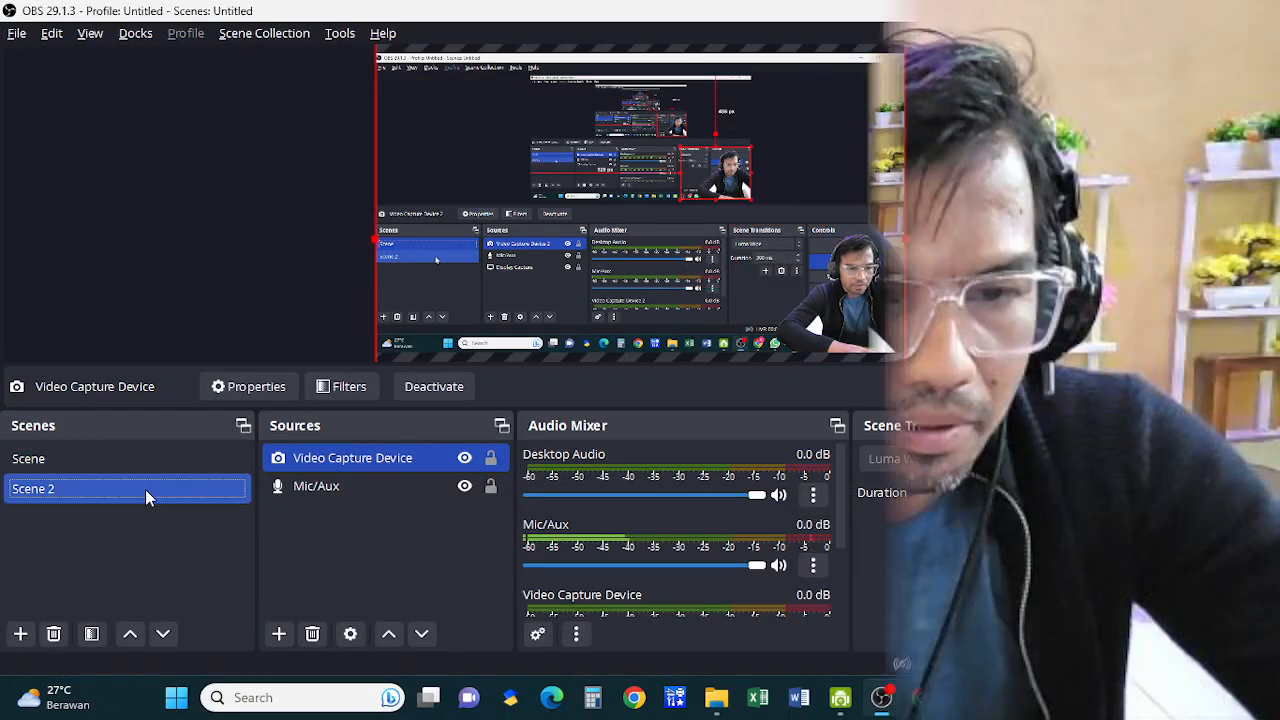